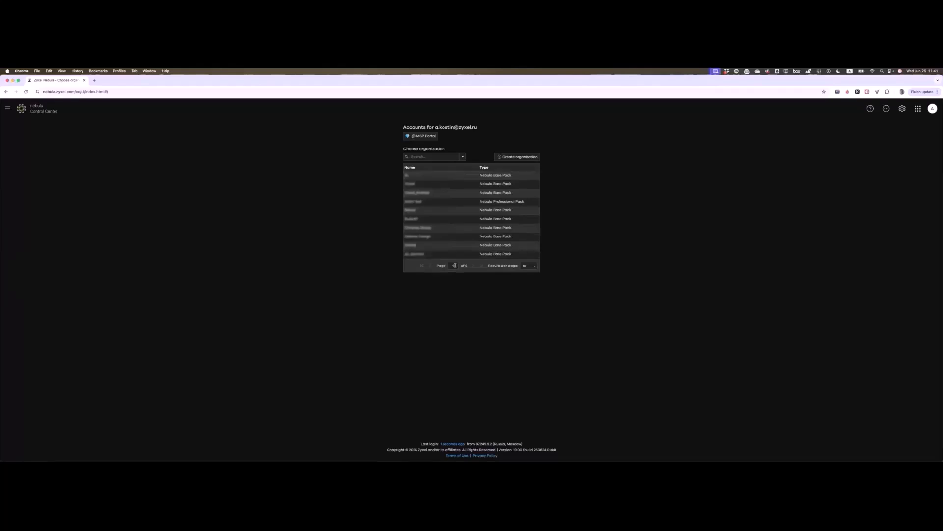
Step: Set Results per page to All on the Choose organization page
left_click(529, 265)
left_click(531, 312)
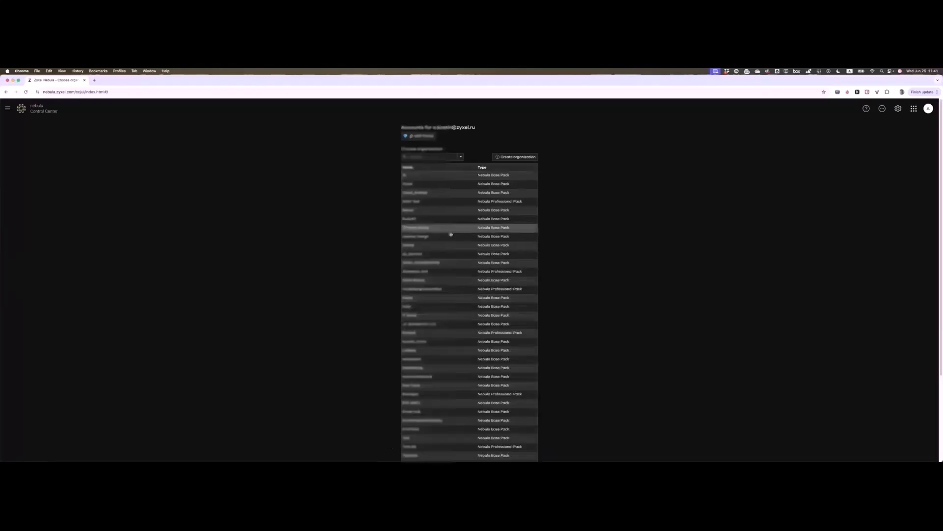
scroll(449, 232, "down", 5)
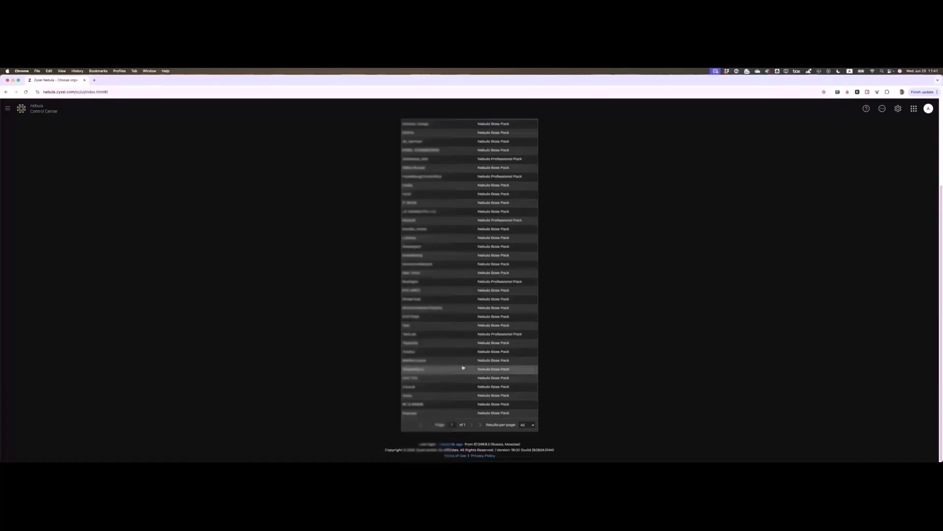
scroll(462, 370, "up", 5)
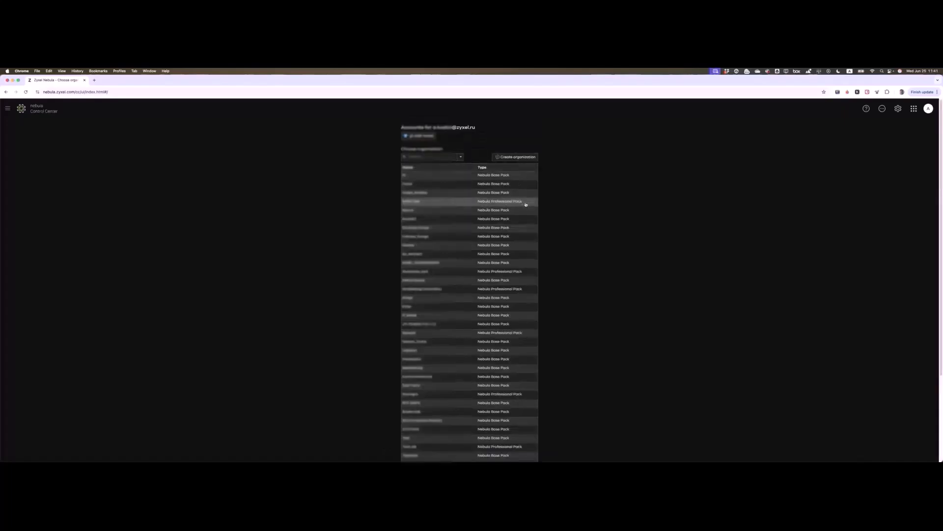
Step: Scroll through the full organization list, noting each Nebula Base or Professional Pack type
scroll(529, 291, "down", 1)
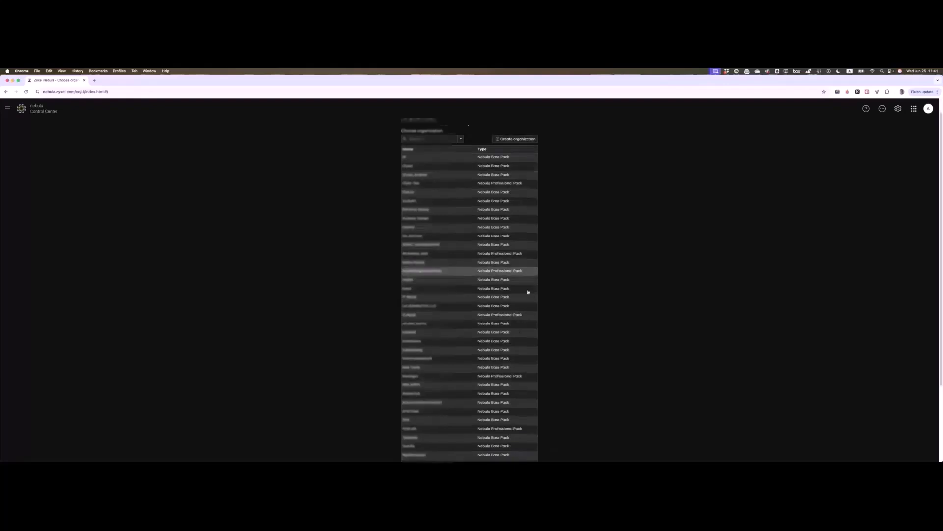
scroll(528, 291, "down", 3)
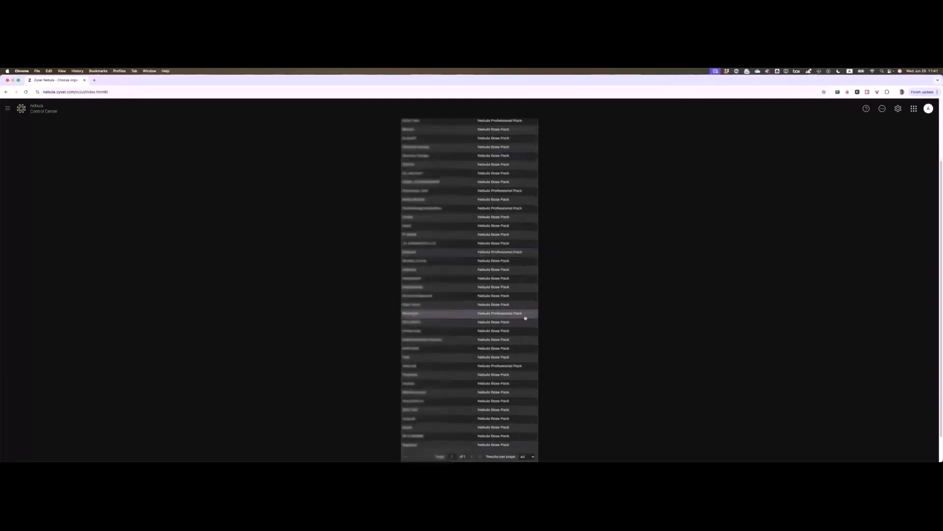
scroll(526, 317, "down", 2)
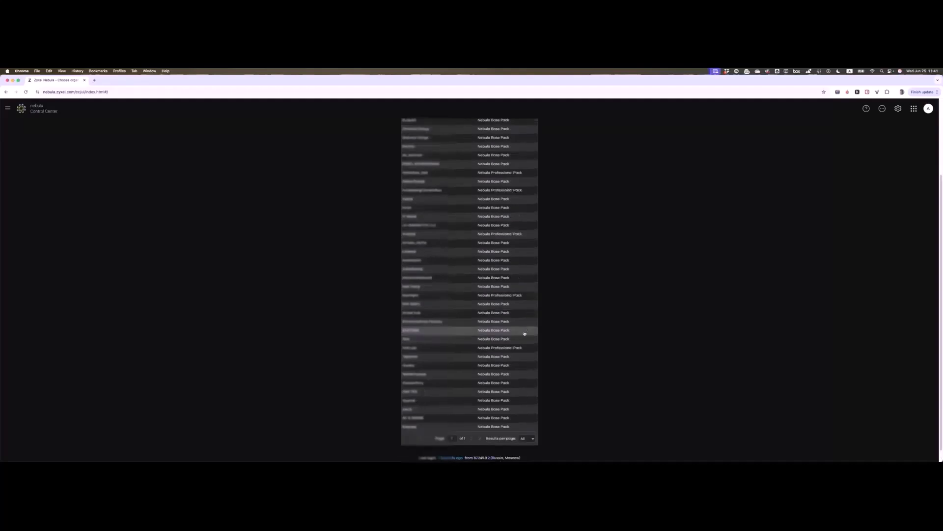
scroll(523, 347, "up", 5)
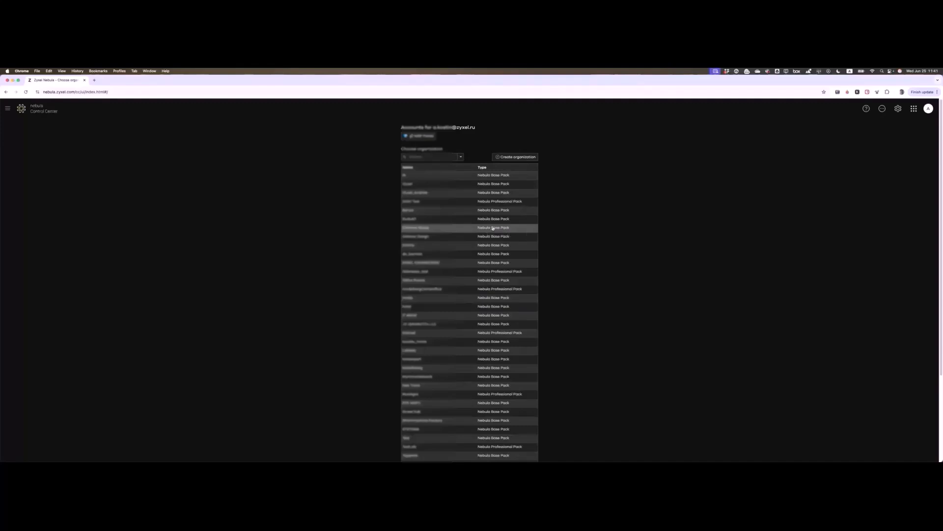
scroll(450, 330, "down", 2)
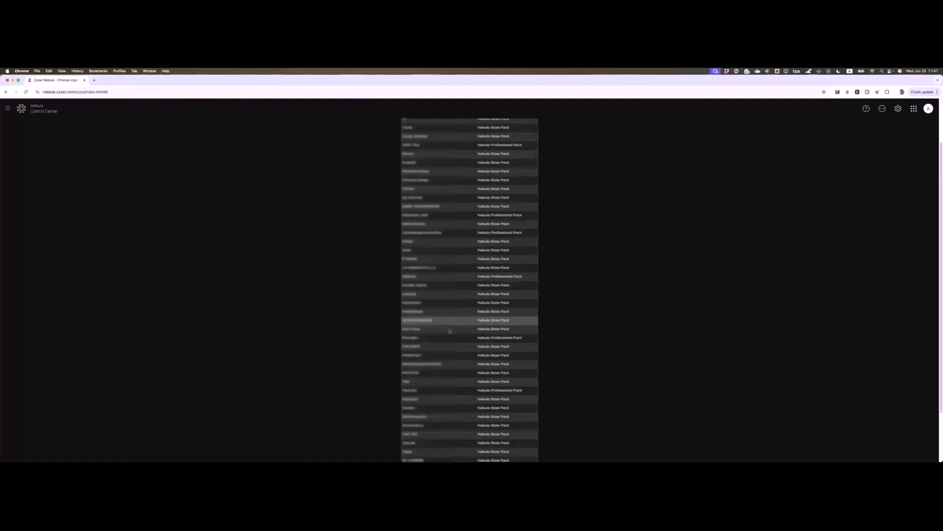
scroll(449, 331, "down", 2)
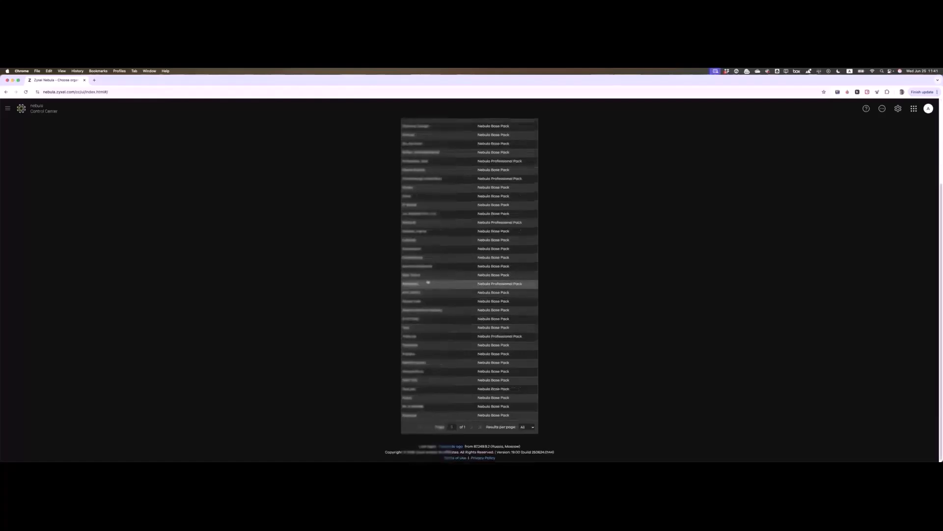
scroll(428, 281, "up", 2)
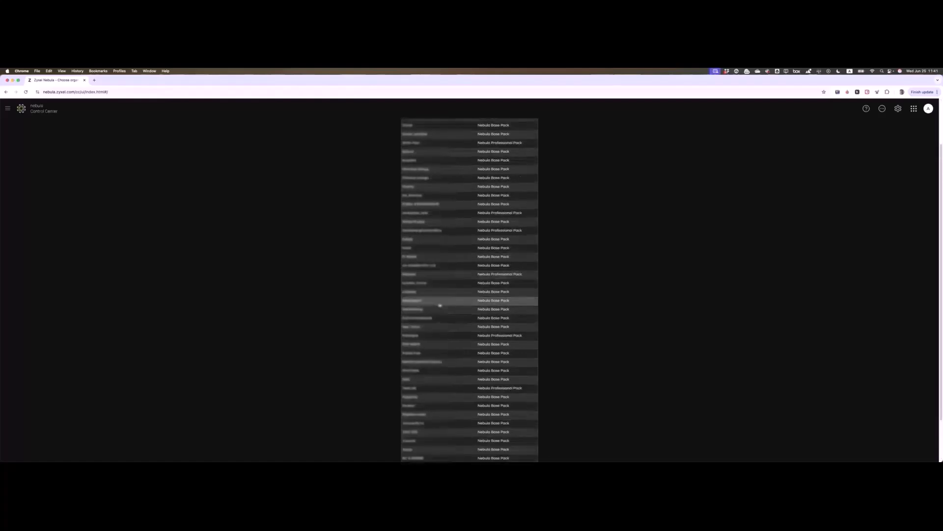
scroll(435, 299, "down", 2)
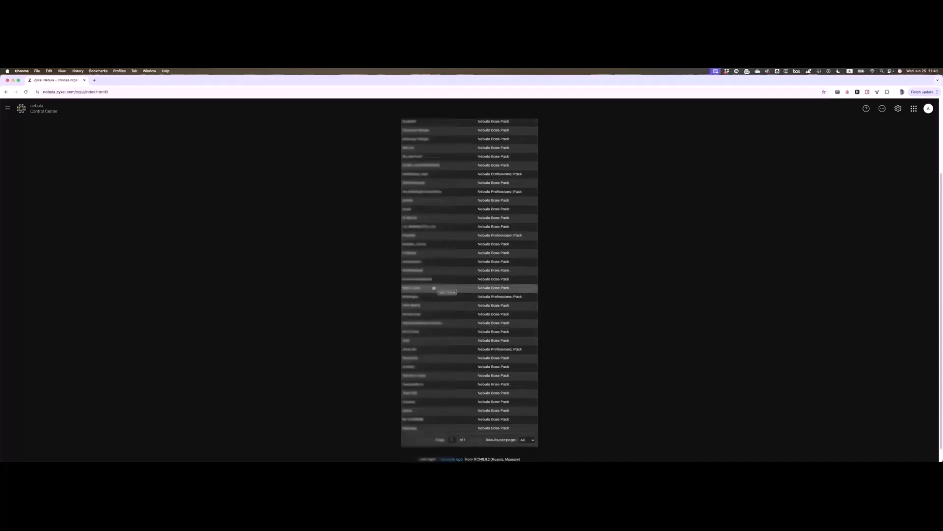
scroll(434, 288, "up", 2)
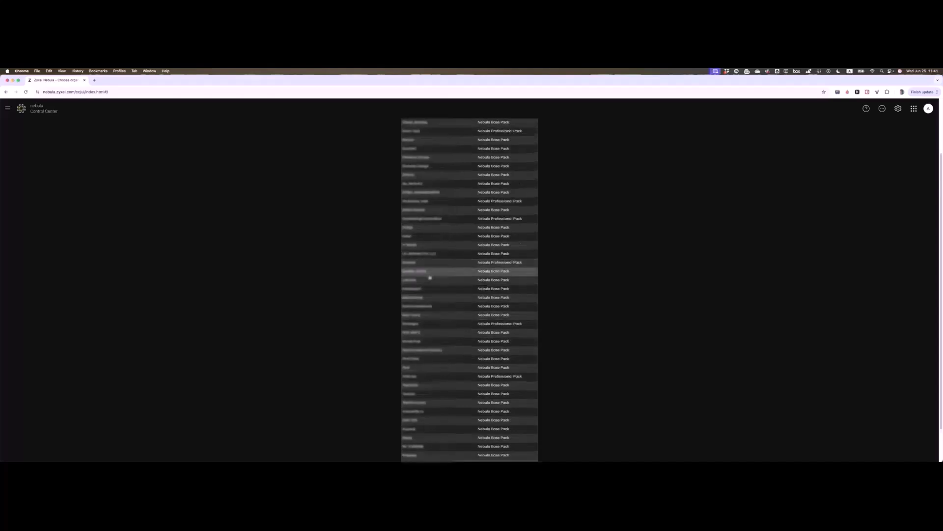
scroll(432, 290, "up", 2)
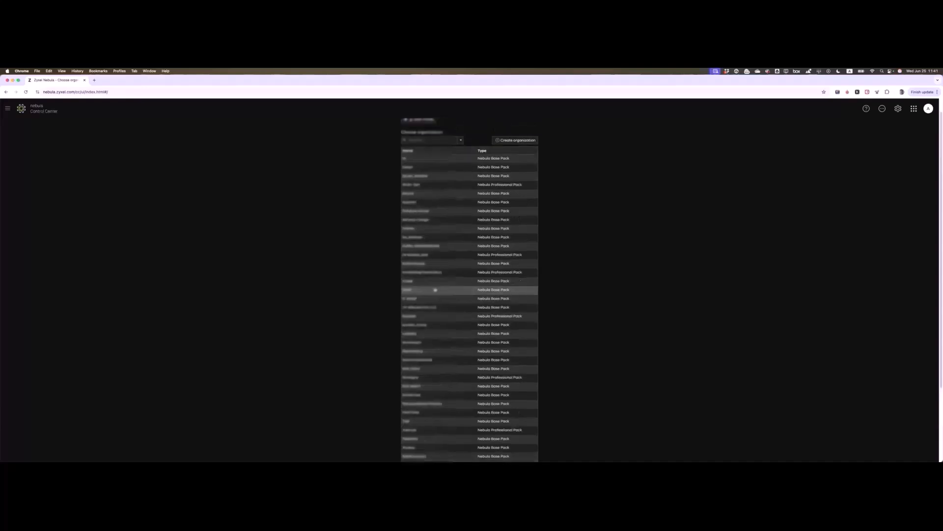
scroll(434, 290, "down", 3)
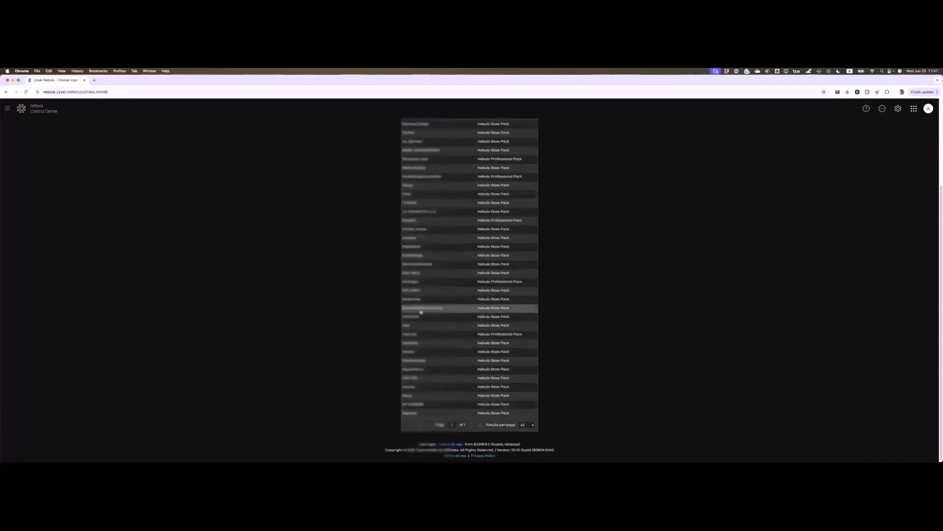
Step: Open the organization's site dashboard and check the Site dropdown without changing site
left_click(421, 310)
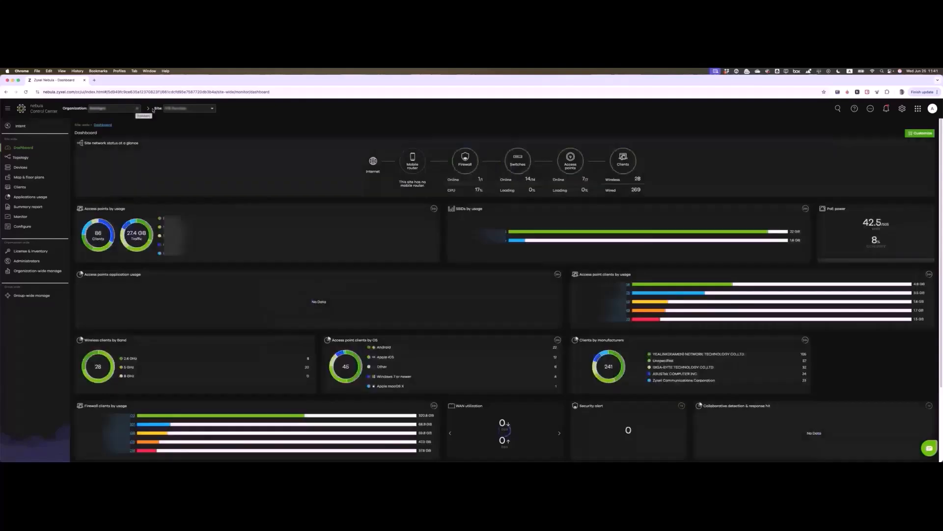
left_click_drag(152, 110, 199, 111)
left_click(199, 111)
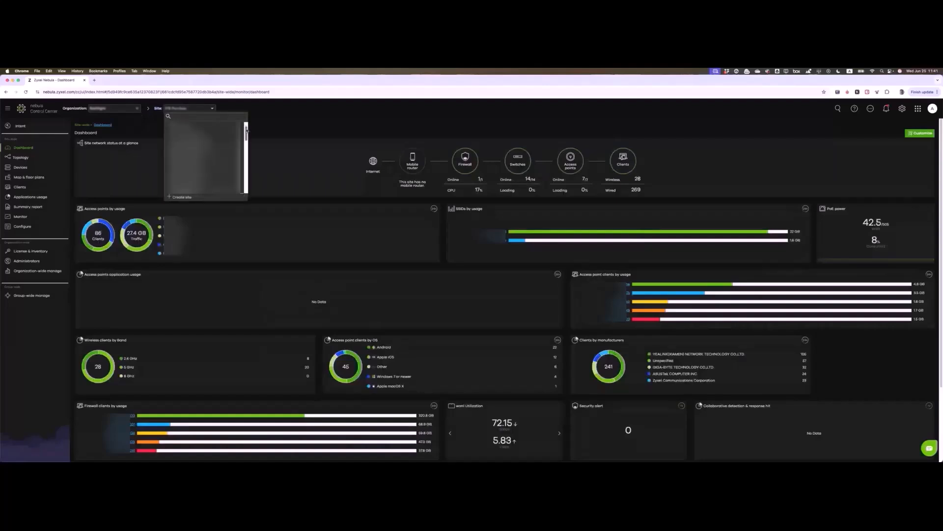
left_click_drag(245, 138, 247, 185)
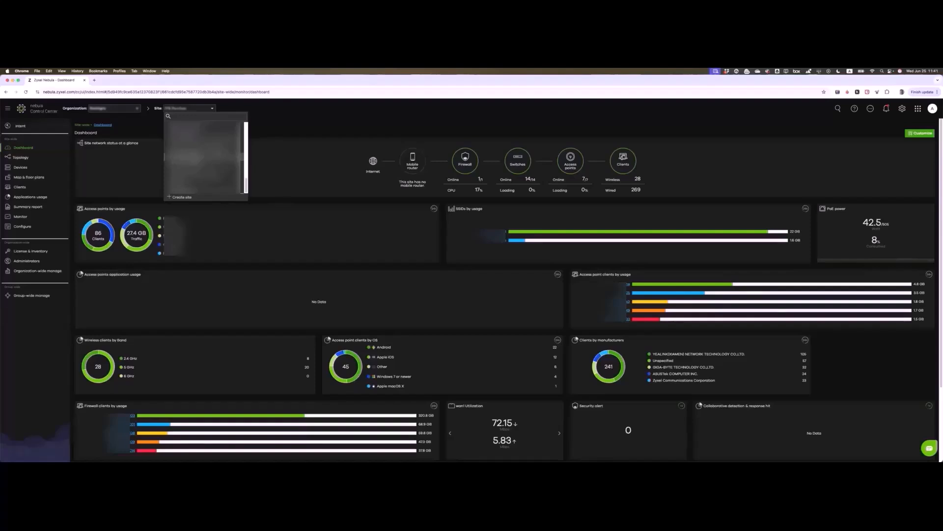
scroll(204, 155, "up", 5)
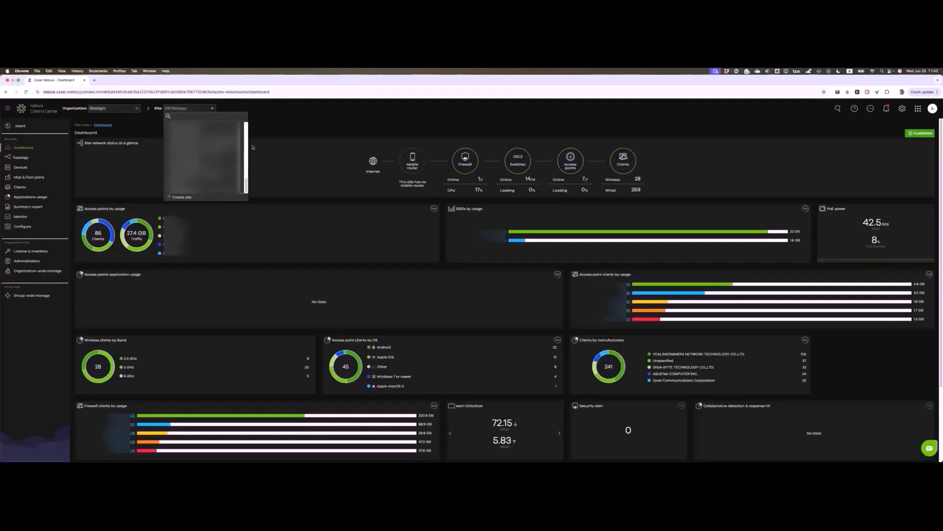
left_click(307, 125)
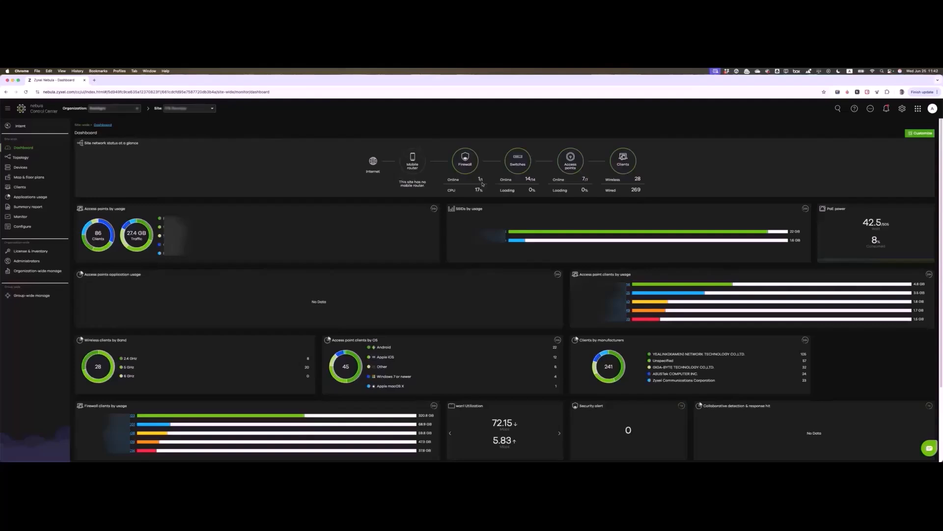
Step: Open the monitoring list of the 14/14 switches from the site network status panel
left_click_drag(482, 184, 494, 130)
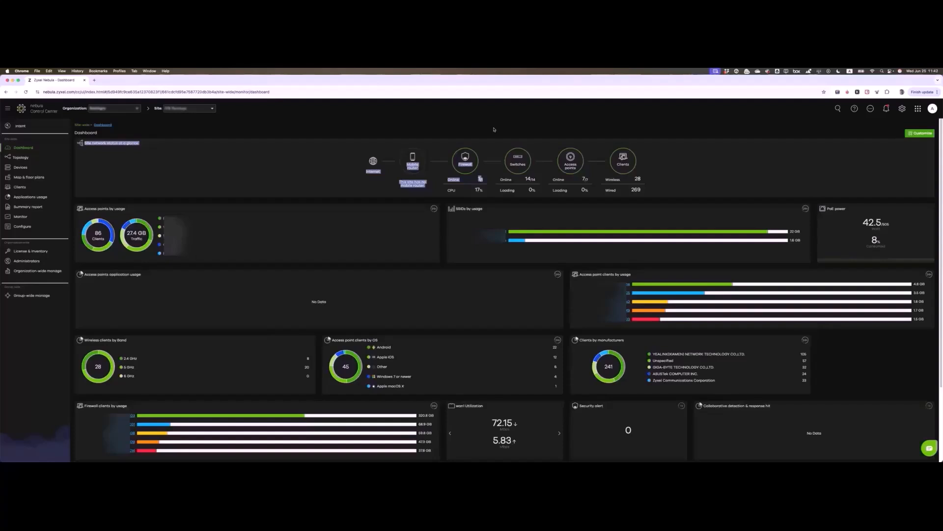
left_click(492, 132)
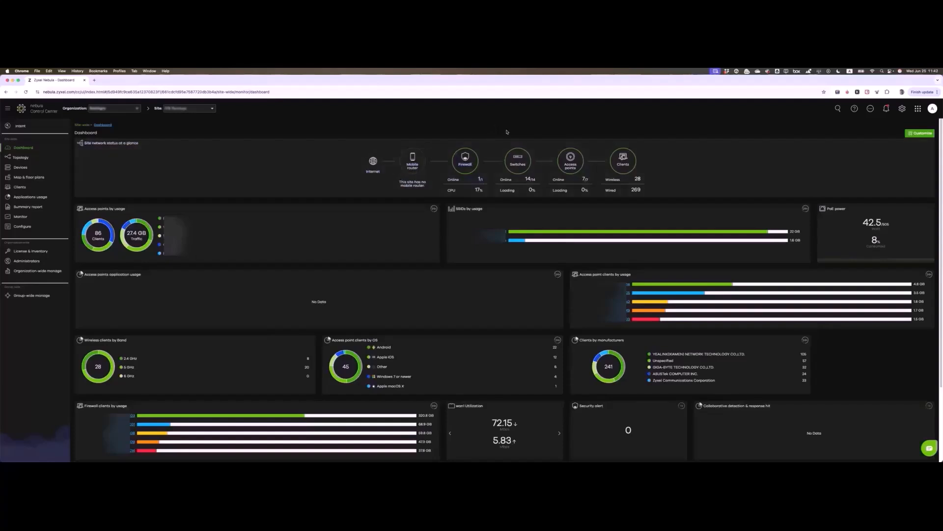
left_click(527, 180)
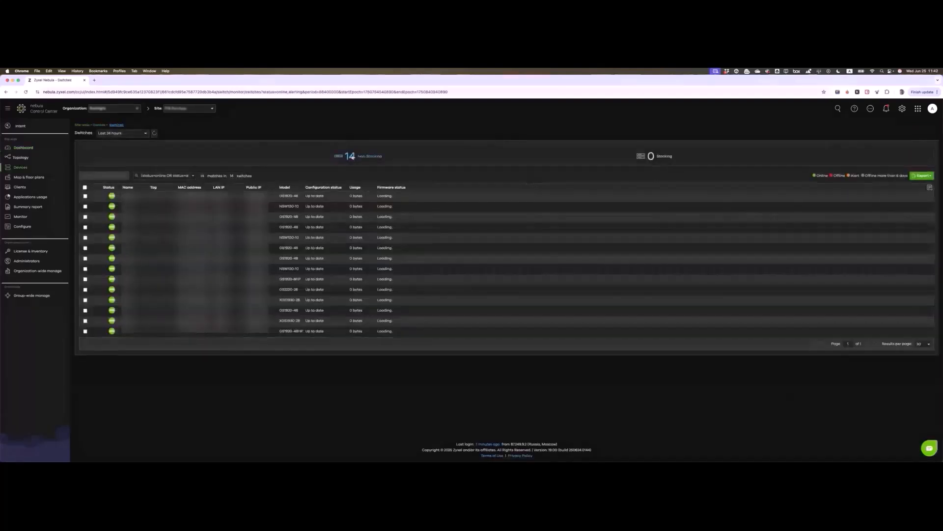
Step: Go back from the switch list to the site dashboard
key("super+Left")
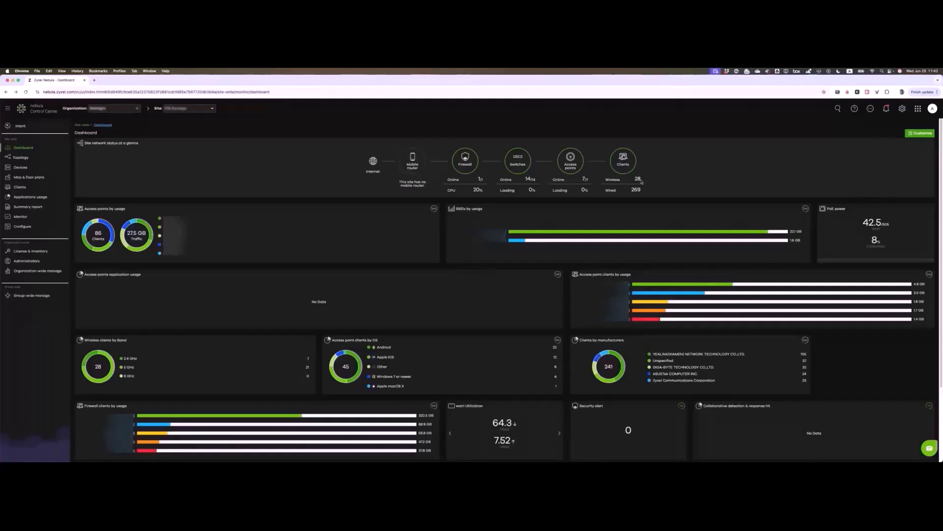
Step: Remove the site network status widget, then reset the dashboard to its default layout
left_click(915, 134)
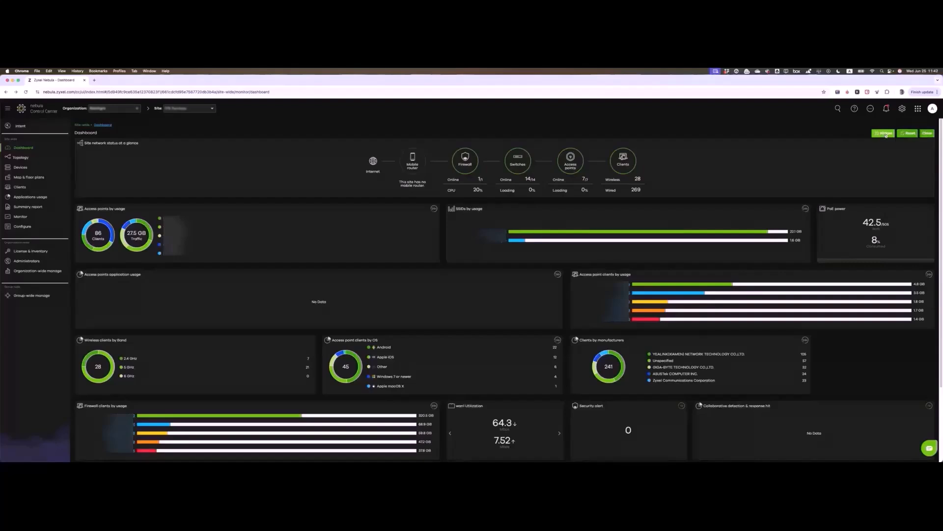
left_click(883, 133)
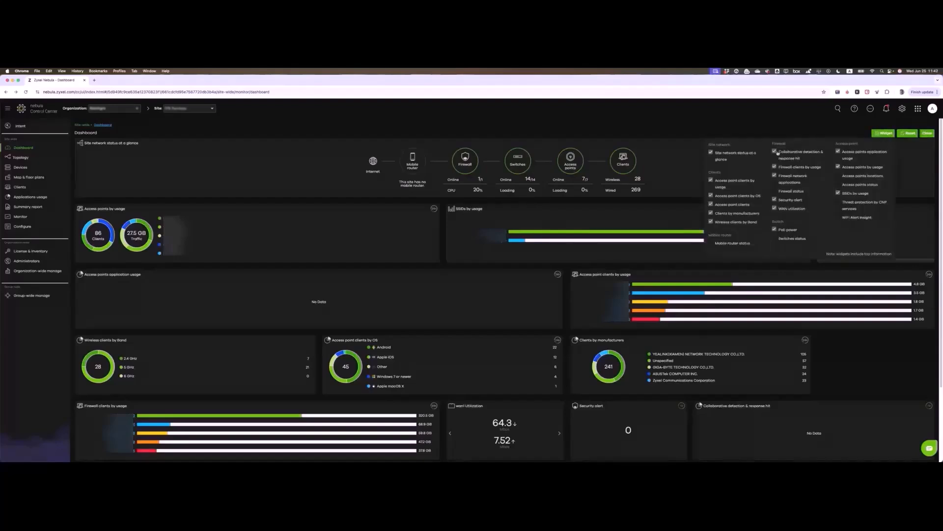
left_click(711, 153)
left_click(197, 183)
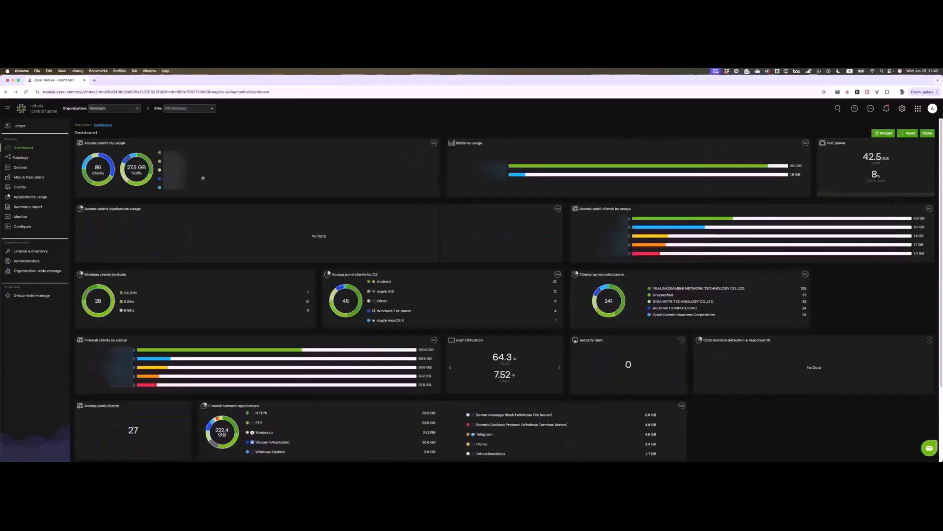
left_click(898, 135)
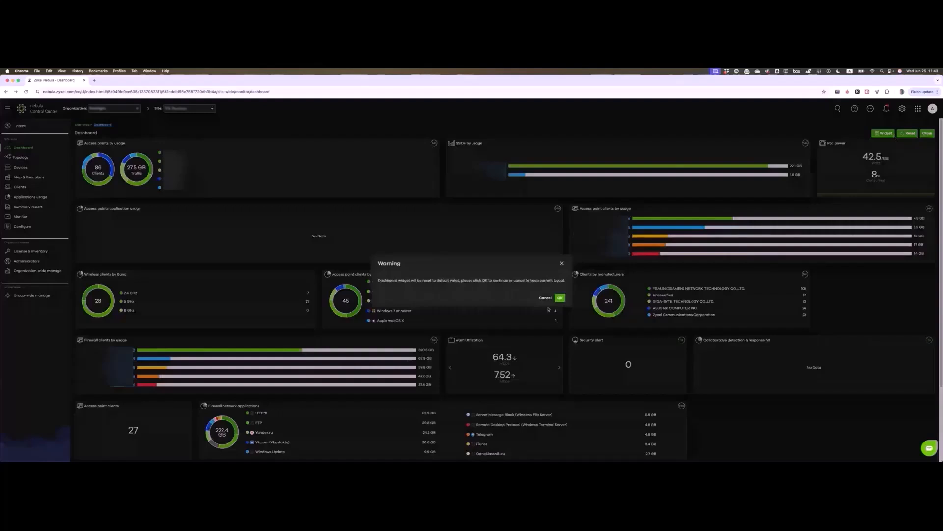
left_click(560, 298)
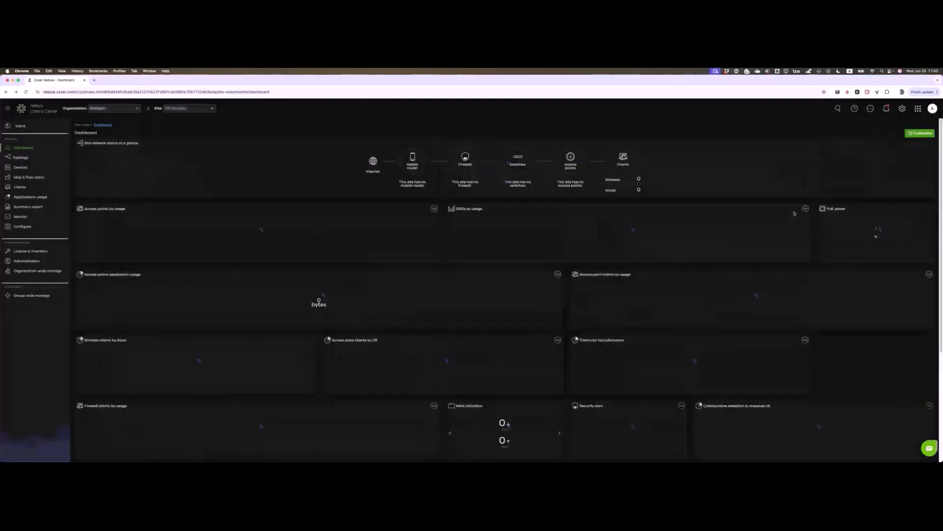
Step: Move the SSIDs by usage widget left, then close customization discarding the changes
left_click(918, 133)
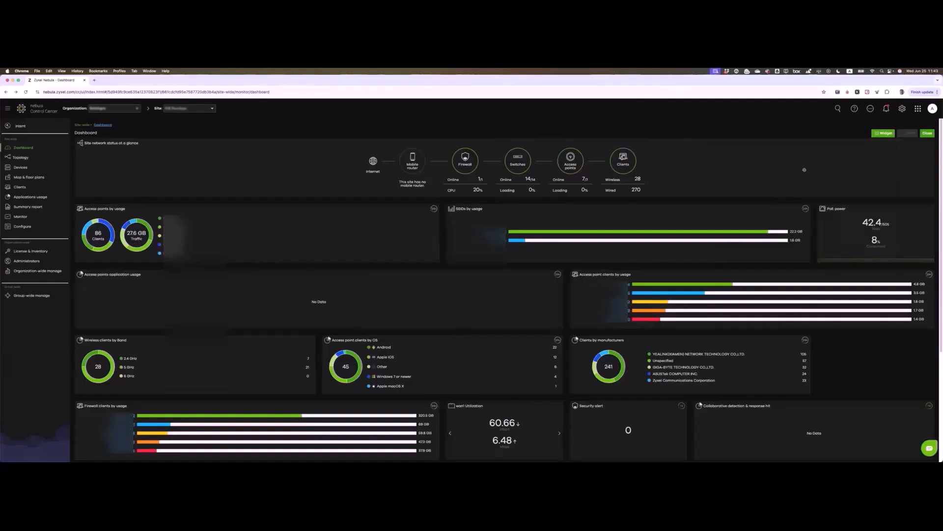
left_click_drag(661, 221, 267, 219)
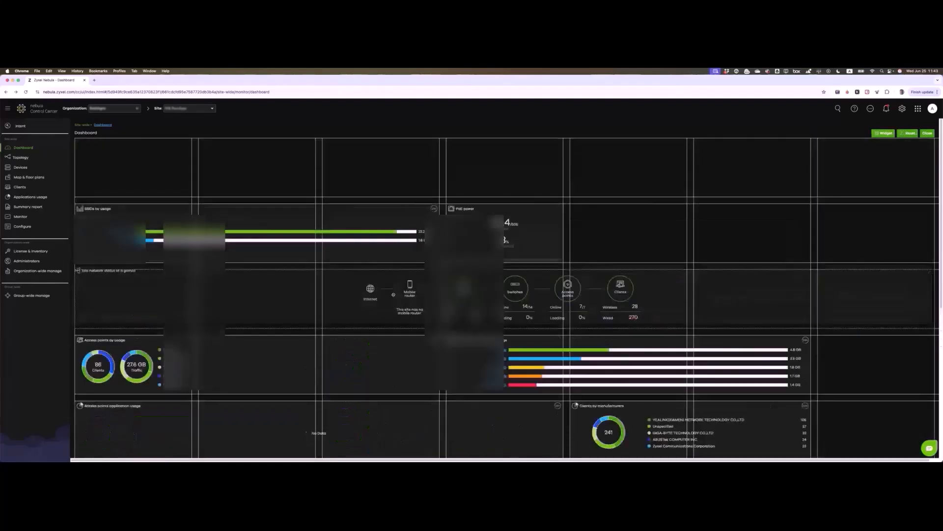
left_click_drag(390, 292, 391, 292)
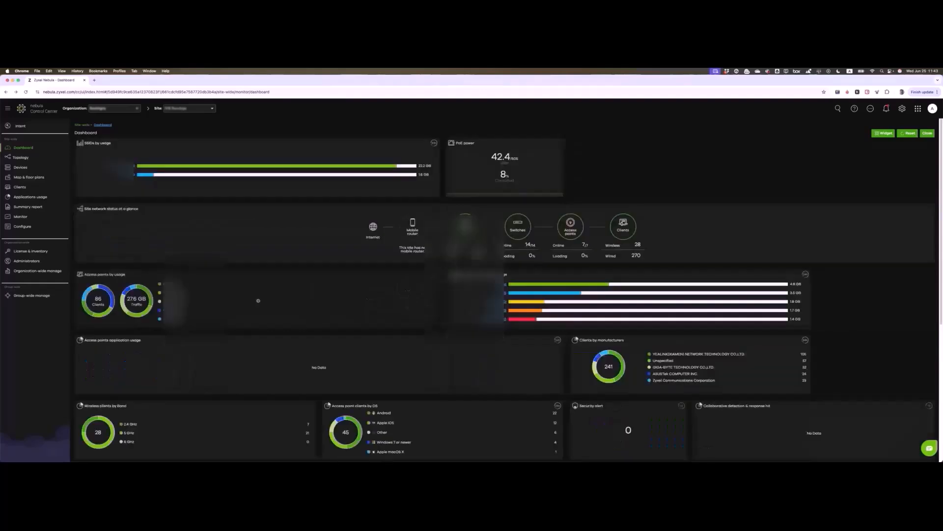
left_click(927, 133)
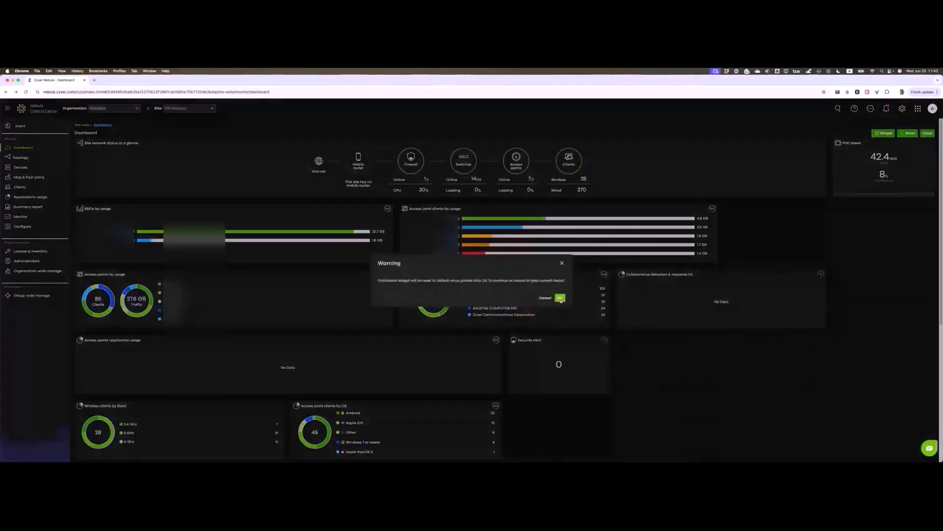
left_click(559, 297)
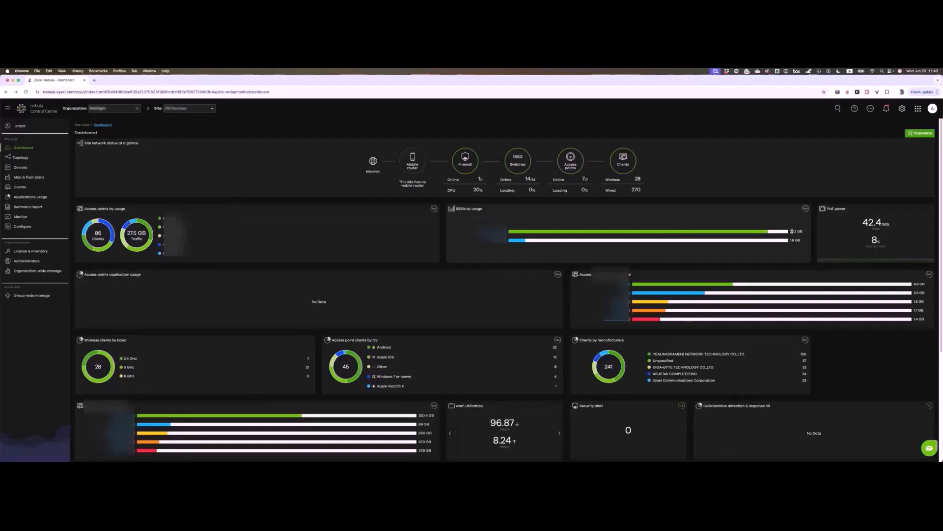
left_click_drag(791, 231, 805, 233)
left_click_drag(861, 223, 894, 223)
left_click(865, 222)
double_click(874, 240)
left_click(843, 192)
scroll(260, 298, "down", 1)
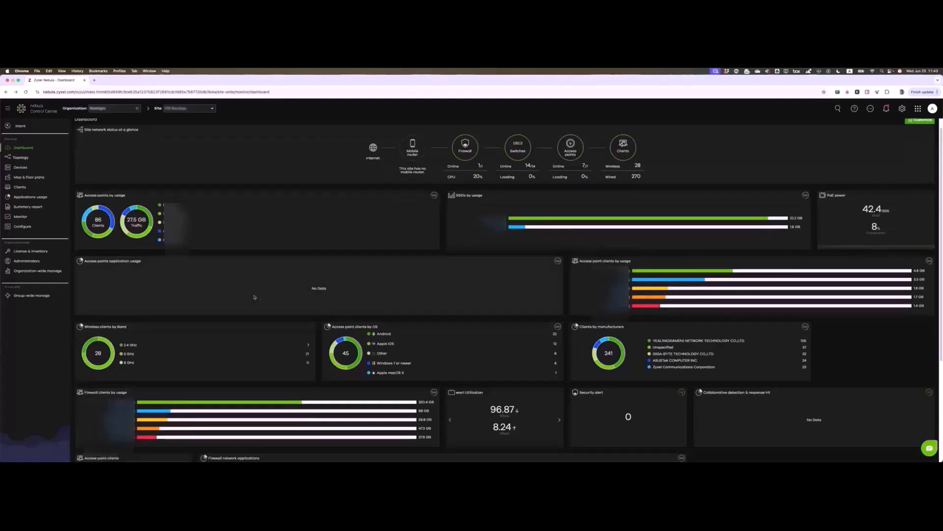
scroll(254, 296, "down", 3)
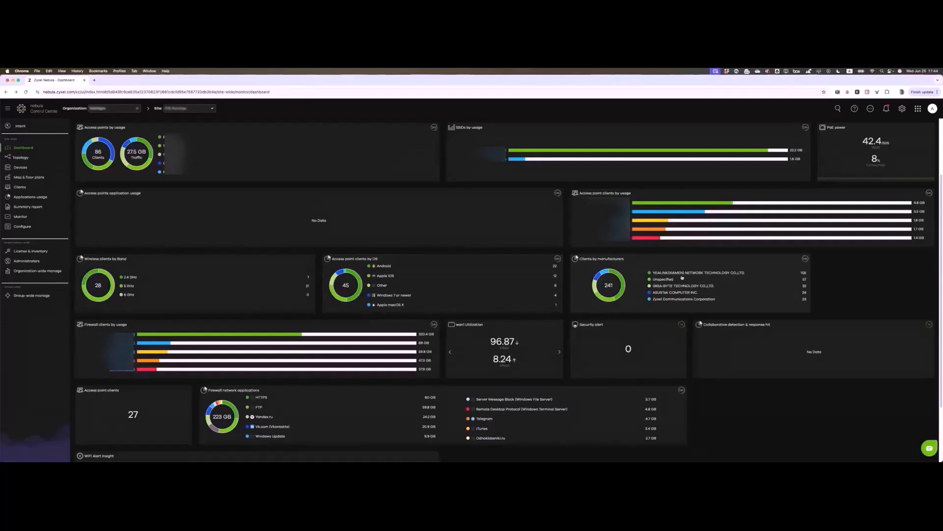
scroll(682, 277, "down", 3)
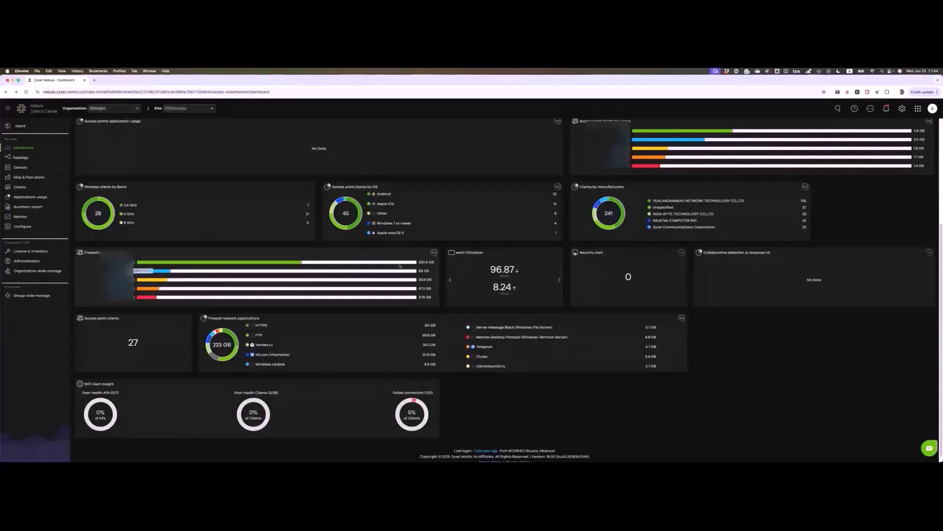
left_click_drag(419, 260, 433, 298)
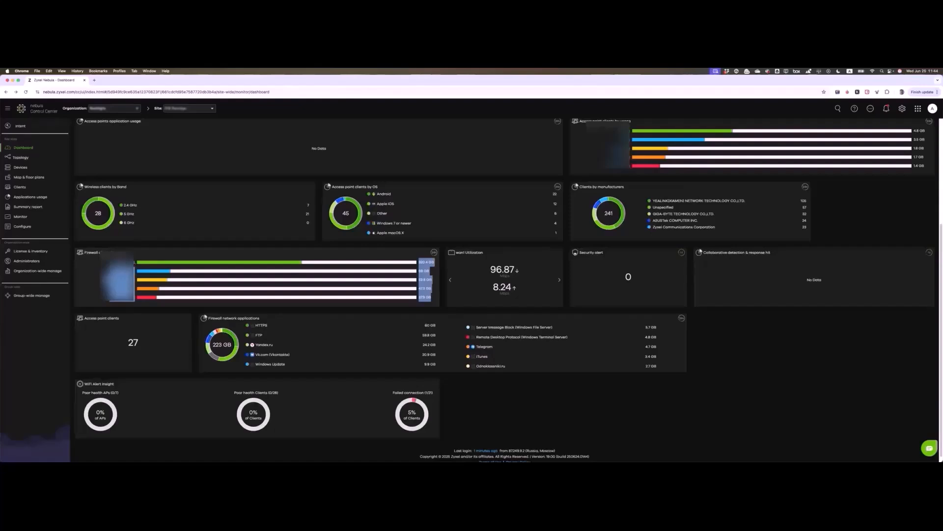
left_click(133, 263)
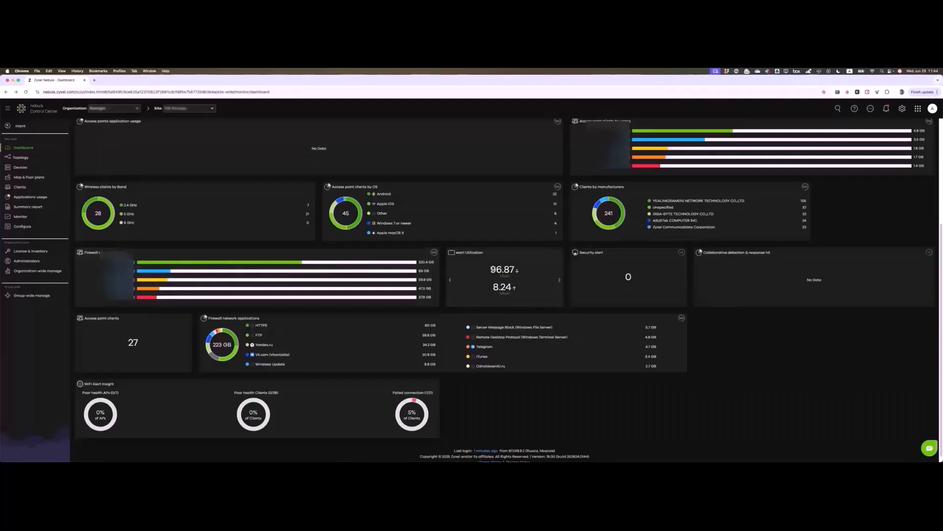
left_click_drag(491, 269, 516, 270)
Step: Reload the dashboard and open the firewall's device page from Site network status
left_click(23, 148)
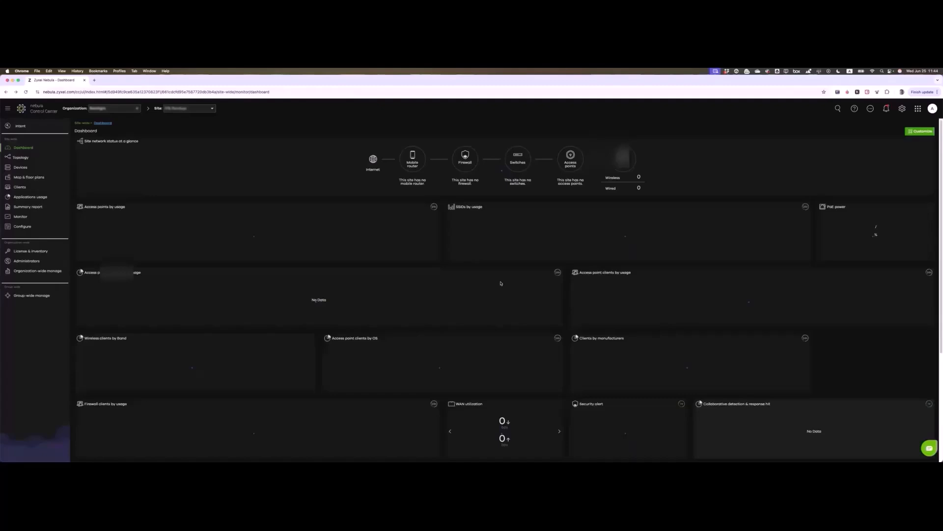
scroll(500, 283, "down", 5)
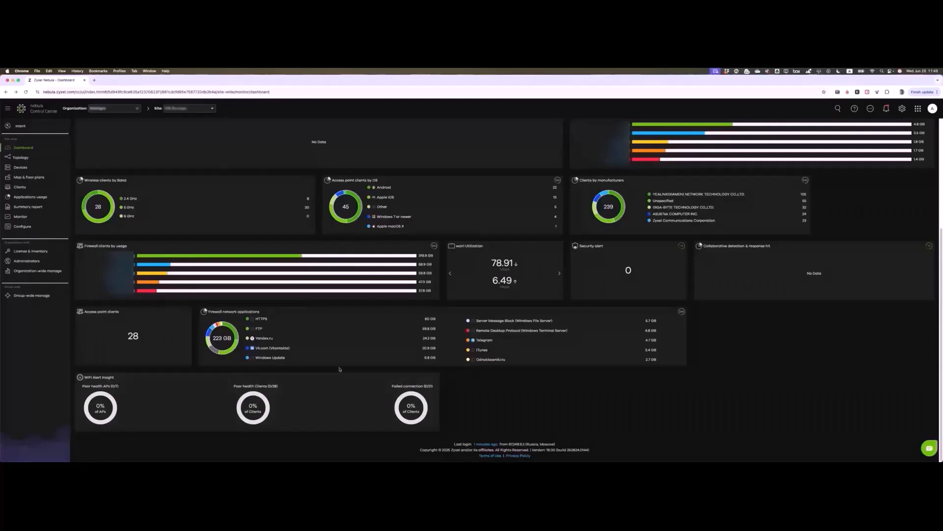
scroll(298, 351, "up", 5)
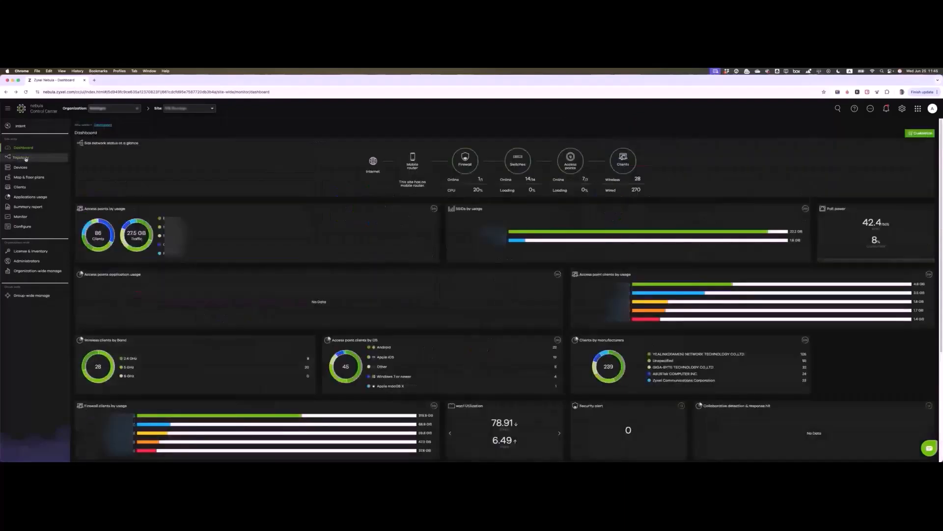
left_click(480, 179)
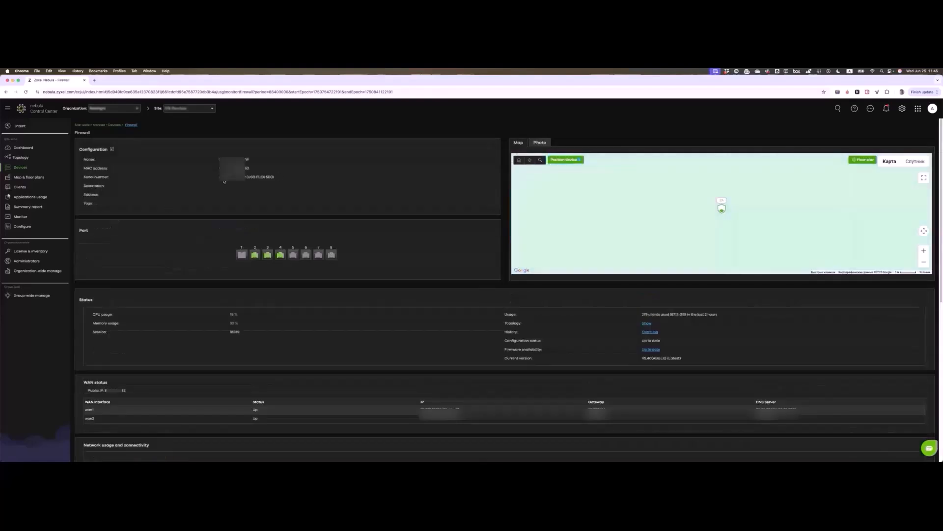
Step: Check the firewall's serial number and model, then open its configuration details for editing
left_click_drag(220, 177, 271, 177)
left_click(259, 182)
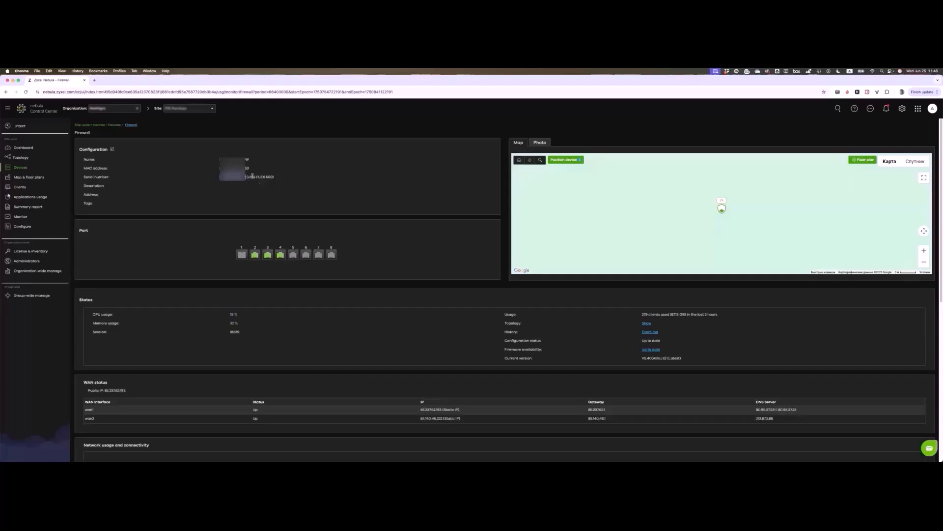
left_click(112, 149)
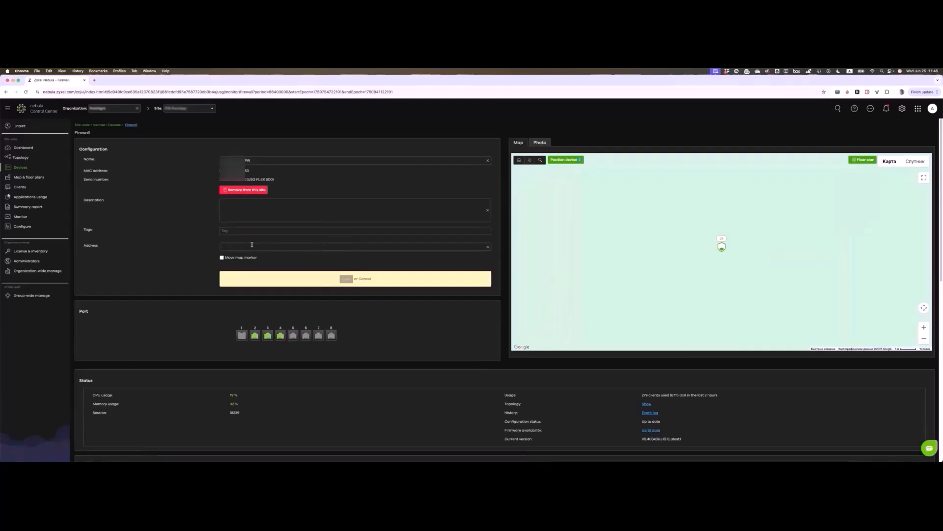
Step: Replace the firewall name with test text 'sdfsadf', then cancel to keep the original name
key("BackSpace")
left_click_drag(256, 160, 213, 159)
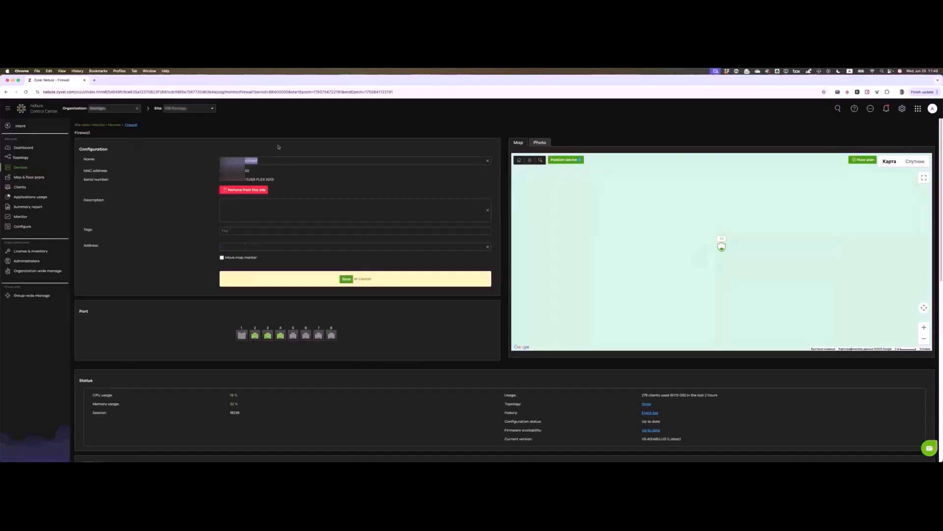
type("sdfsadf")
scroll(288, 240, "down", 3)
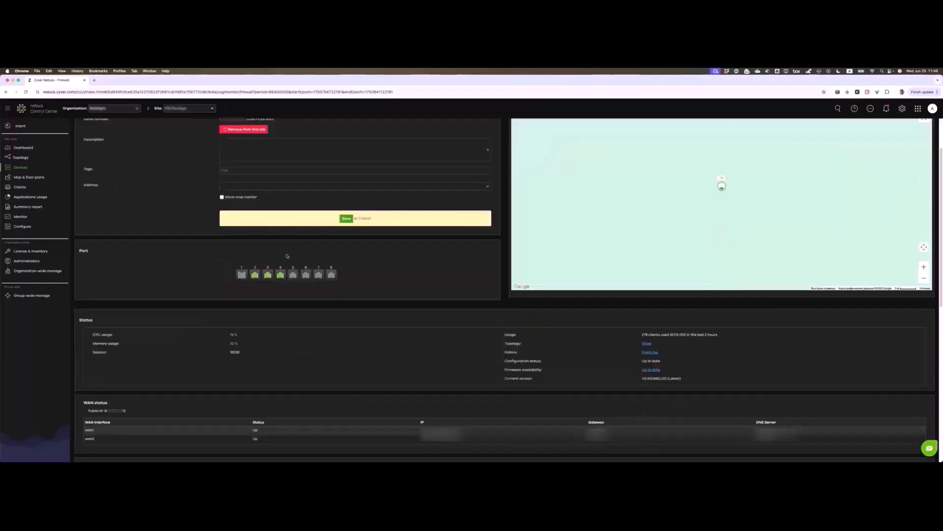
scroll(287, 256, "down", 3)
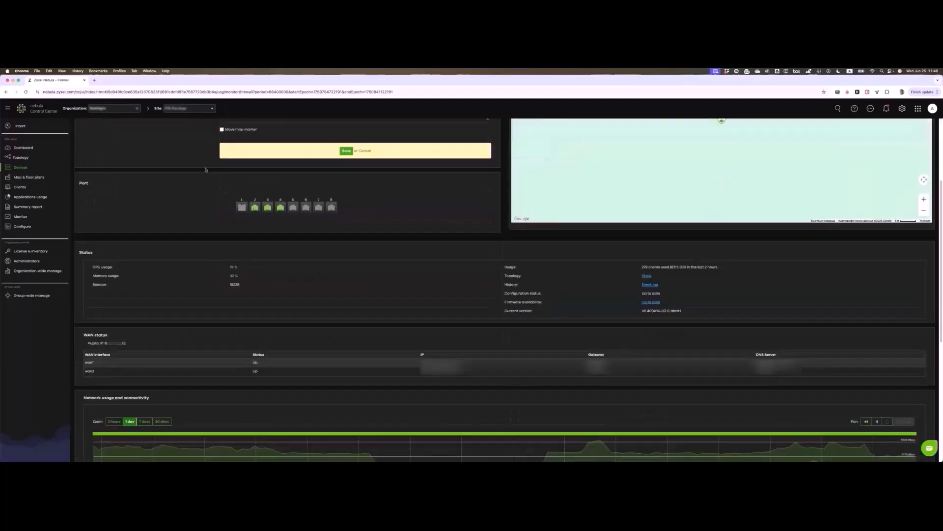
scroll(206, 170, "up", 5)
left_click(363, 276)
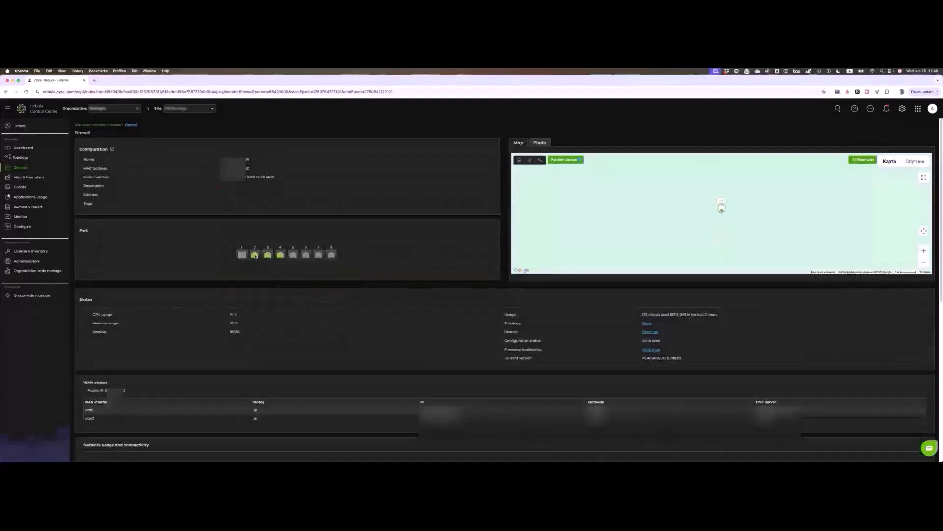
Step: Show port 4's details: LAN Group 1 port group and 1G/Full (Copper) status
left_click(281, 255)
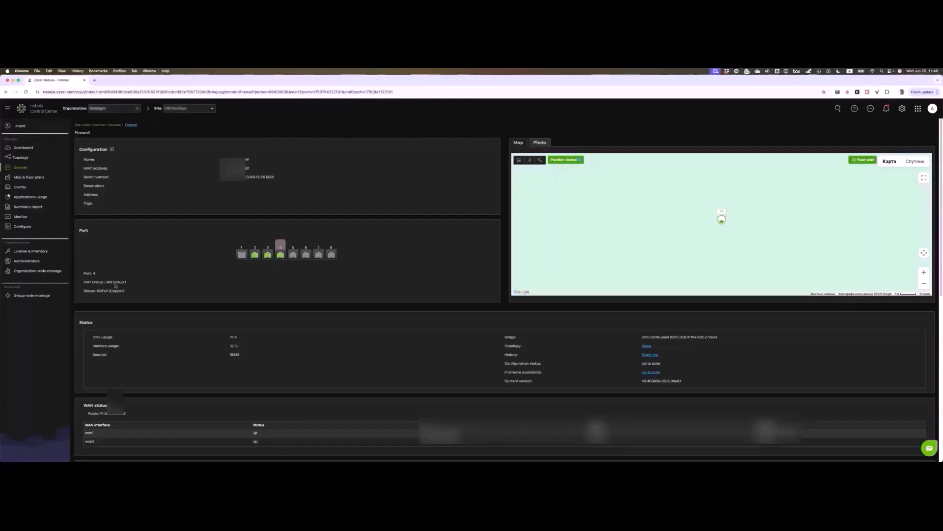
left_click_drag(105, 283, 145, 294)
left_click(143, 289)
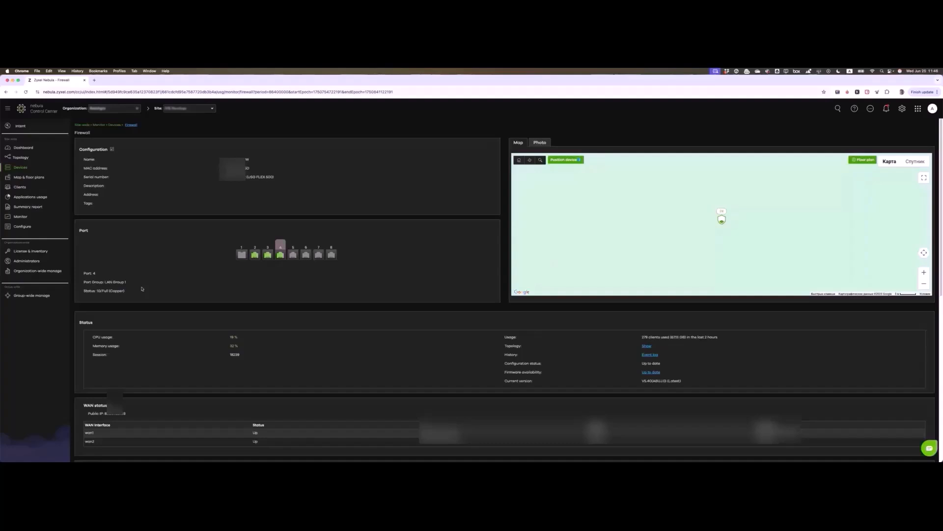
left_click_drag(97, 291, 152, 292)
left_click(98, 293)
left_click(155, 292)
Step: Review CPU, memory, 18239 sessions and client usage, then open the firewall's event log
left_click_drag(95, 338, 267, 356)
left_click_drag(221, 357, 257, 356)
left_click_drag(643, 338, 696, 338)
left_click(633, 364)
left_click(650, 355)
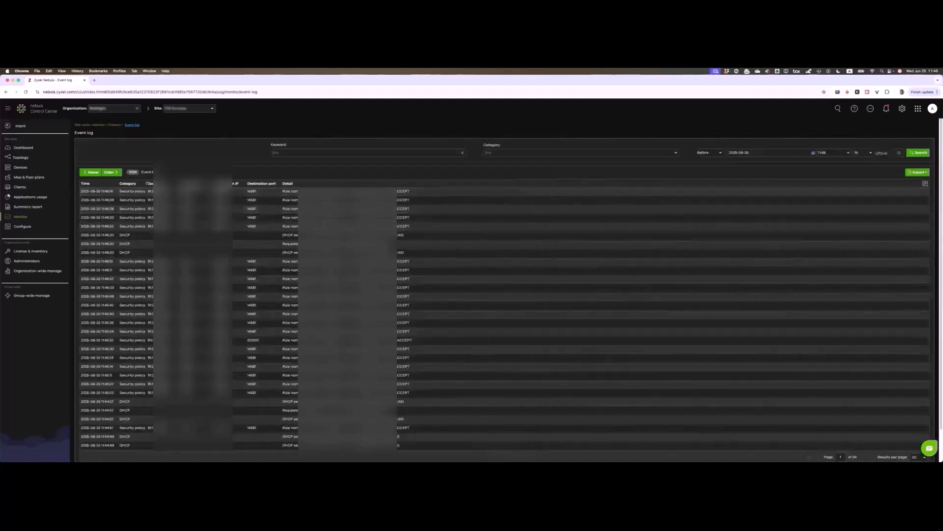
Step: Widen the Category column and page to the older firewall events
left_click_drag(149, 186, 162, 187)
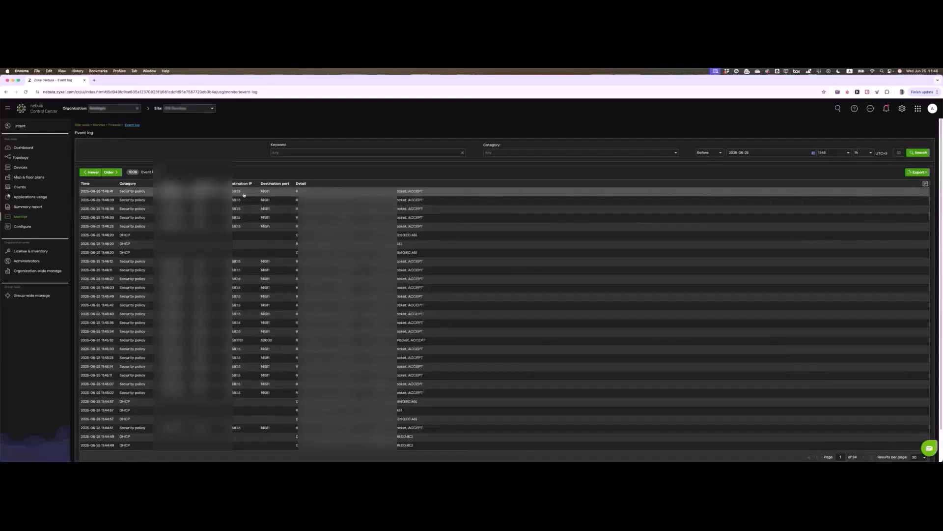
scroll(244, 195, "down", 2)
scroll(506, 299, "up", 2)
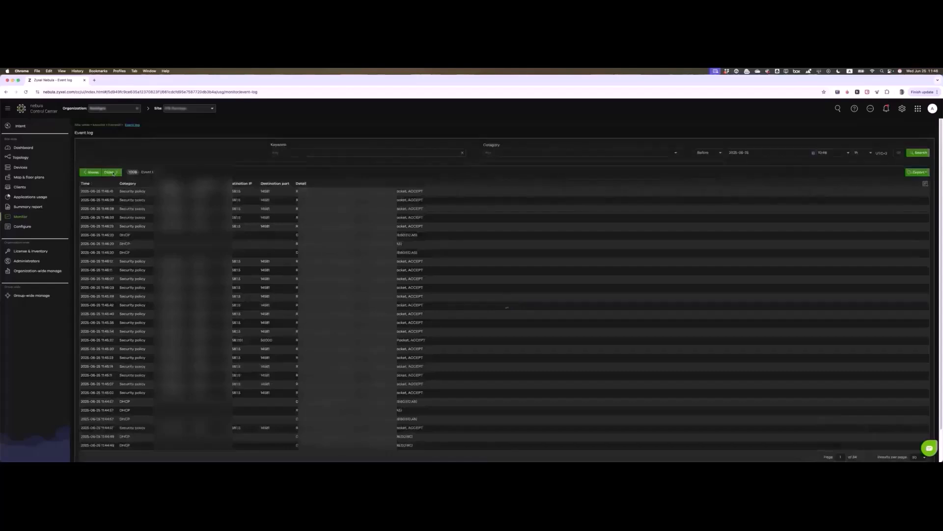
left_click(113, 173)
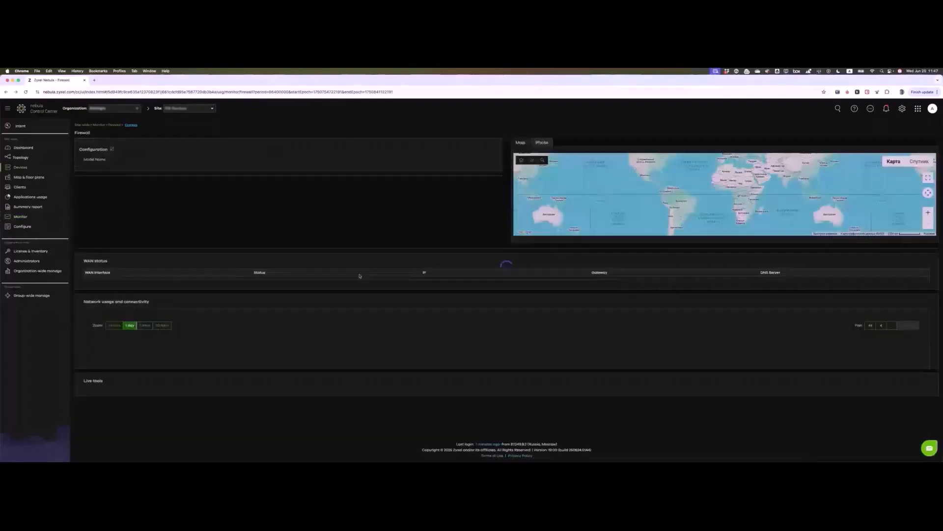
Step: Check the Up to date configuration and firmware status, then open License & inventory
scroll(656, 344, "down", 3)
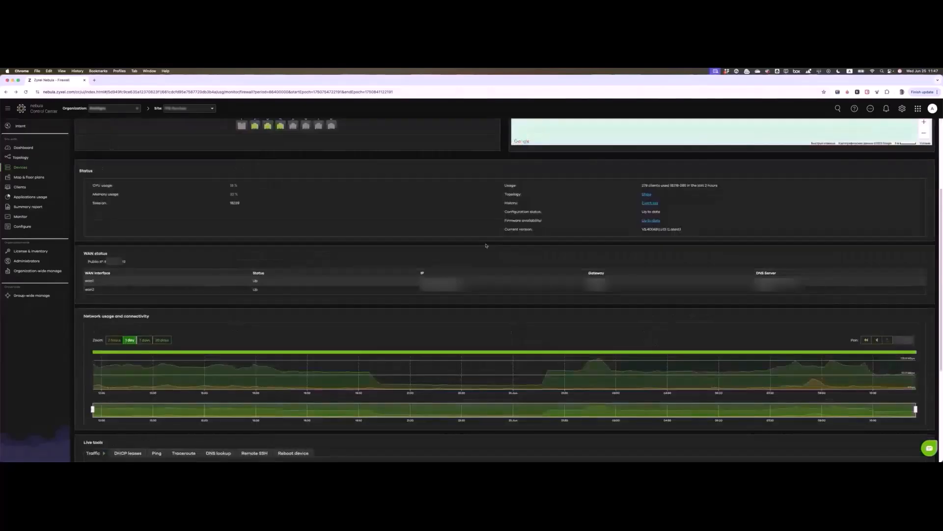
triple_click(514, 211)
left_click_drag(639, 211, 674, 213)
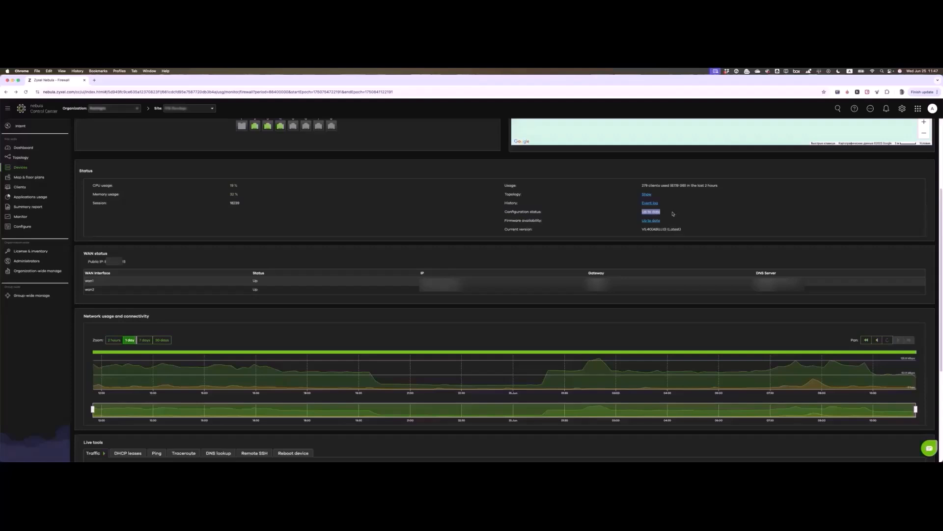
left_click(643, 212)
triple_click(510, 211)
left_click(516, 221)
left_click_drag(504, 221, 542, 221)
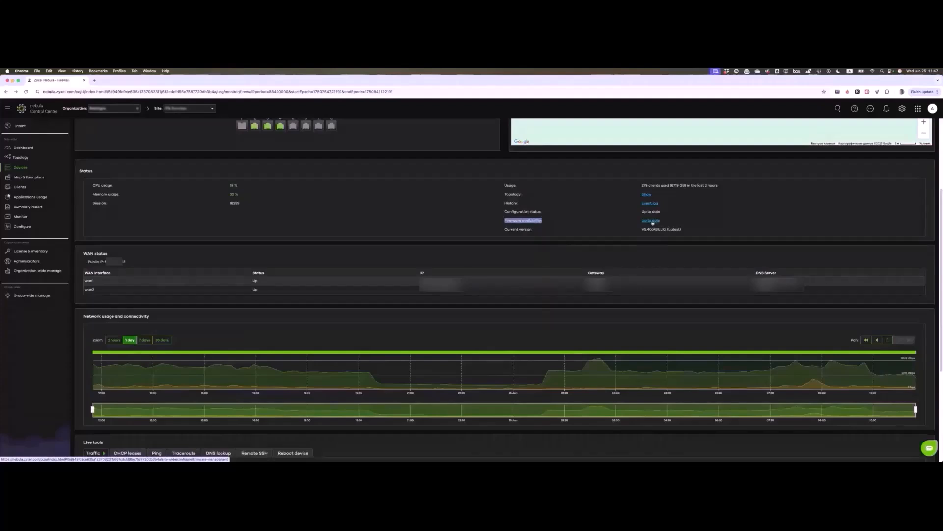
left_click(40, 253)
mouse_move(37, 228)
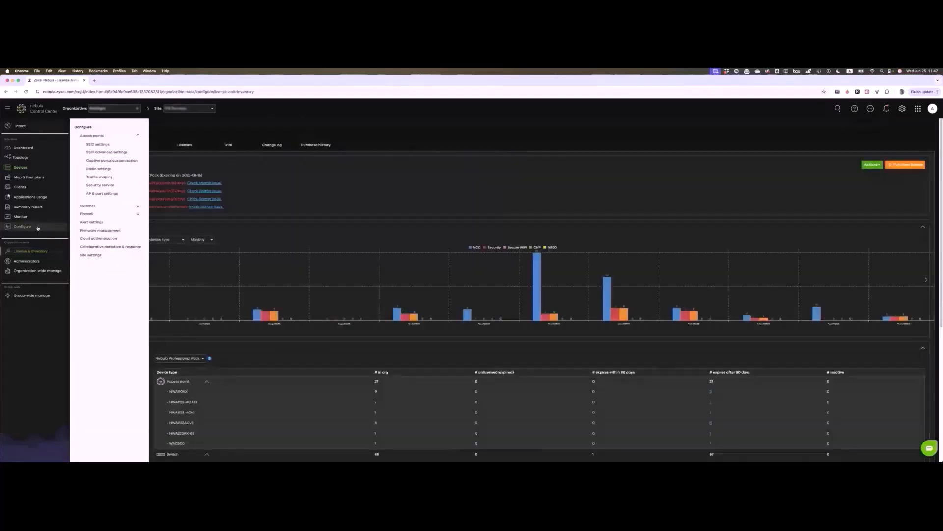
Step: Schedule access point firmware upgrades for Thursday at 04:00 in firmware management
left_click(100, 230)
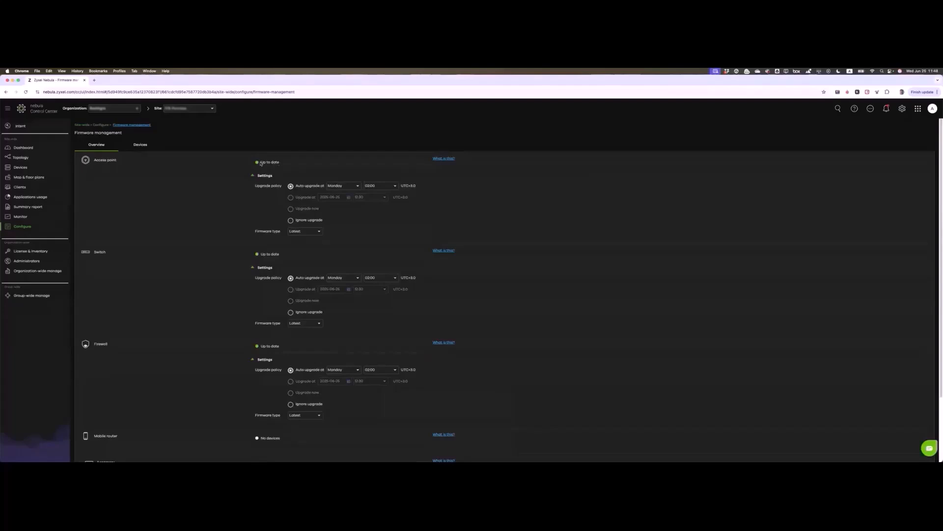
left_click(342, 185)
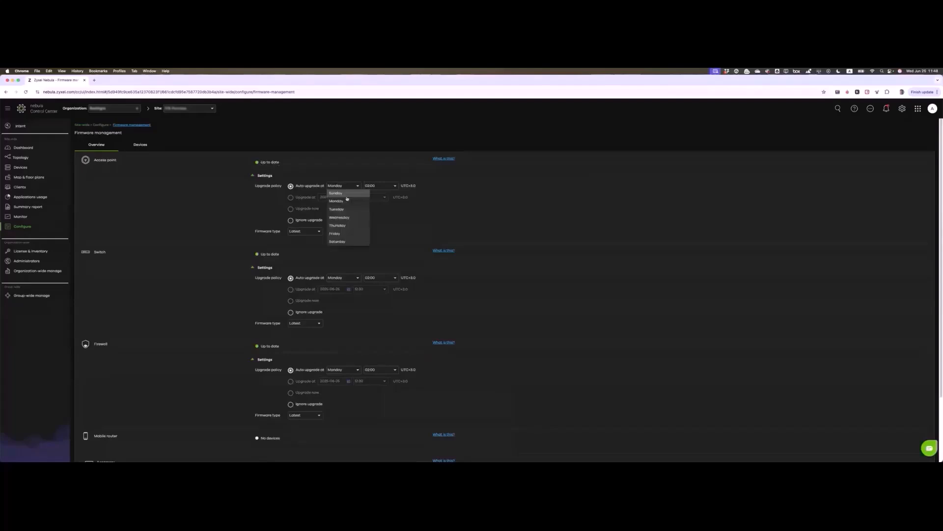
left_click(342, 226)
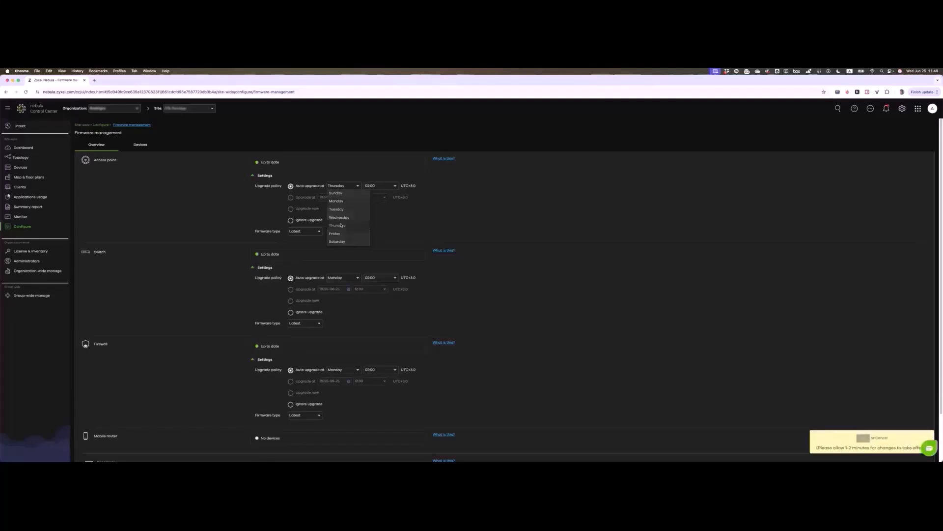
left_click(381, 186)
scroll(383, 250, "down", 2)
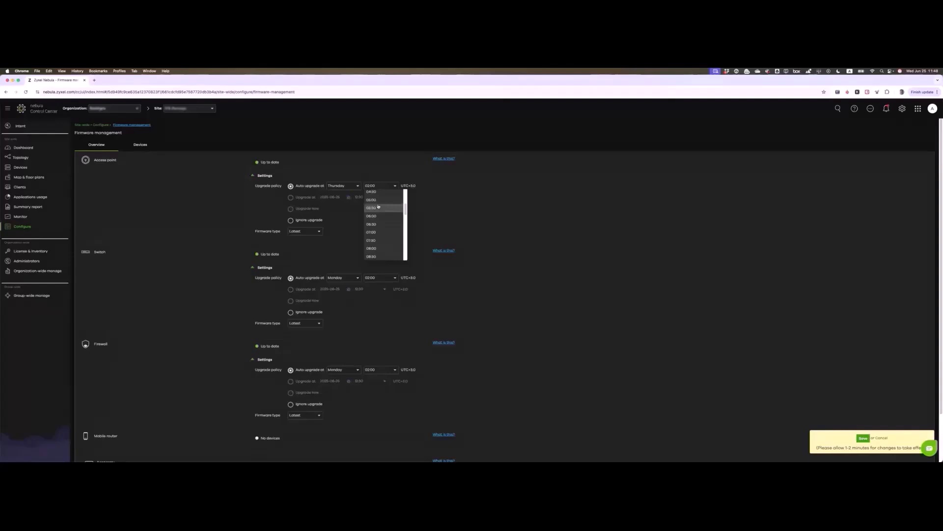
left_click(376, 196)
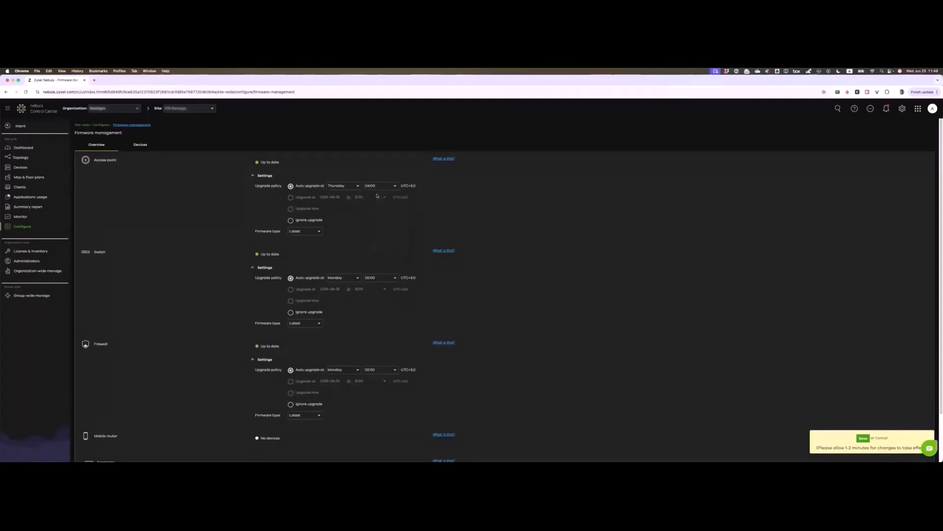
Step: Keep the access point firmware type at Latest and head for the Dashboard without saving
left_click(300, 232)
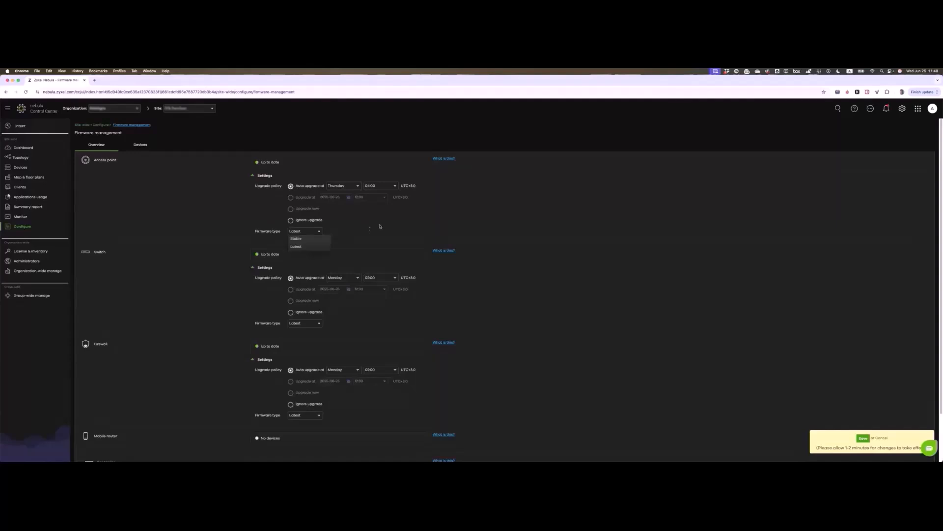
left_click(318, 212)
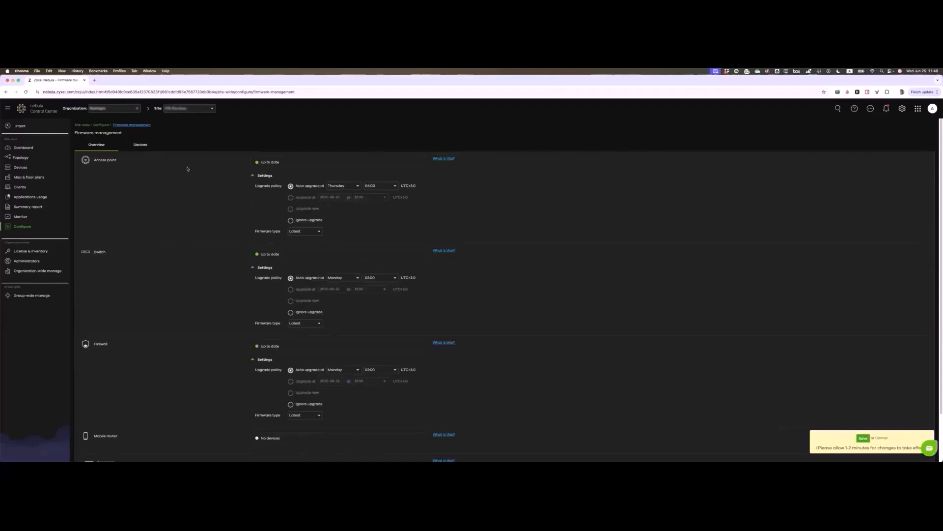
left_click(35, 149)
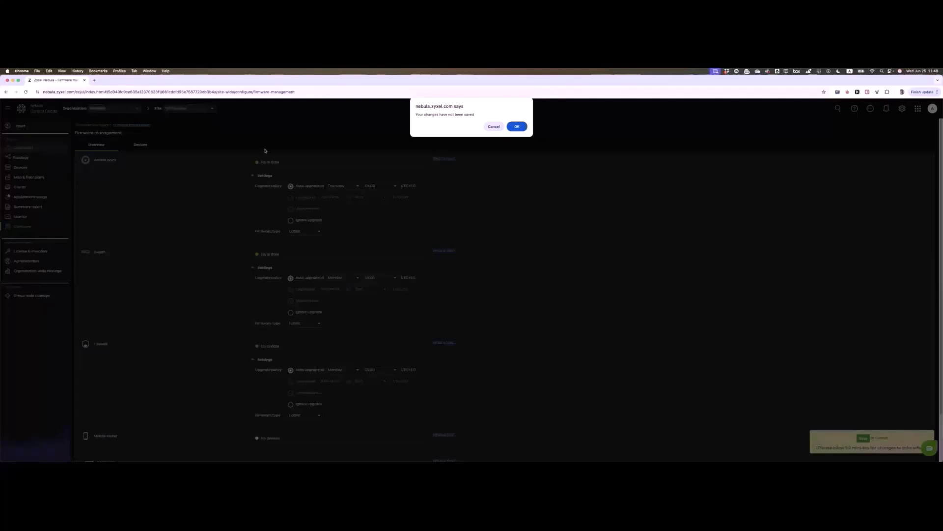
Step: Discard the unsaved firmware changes and open the Switches list from the Dashboard widget
left_click(517, 127)
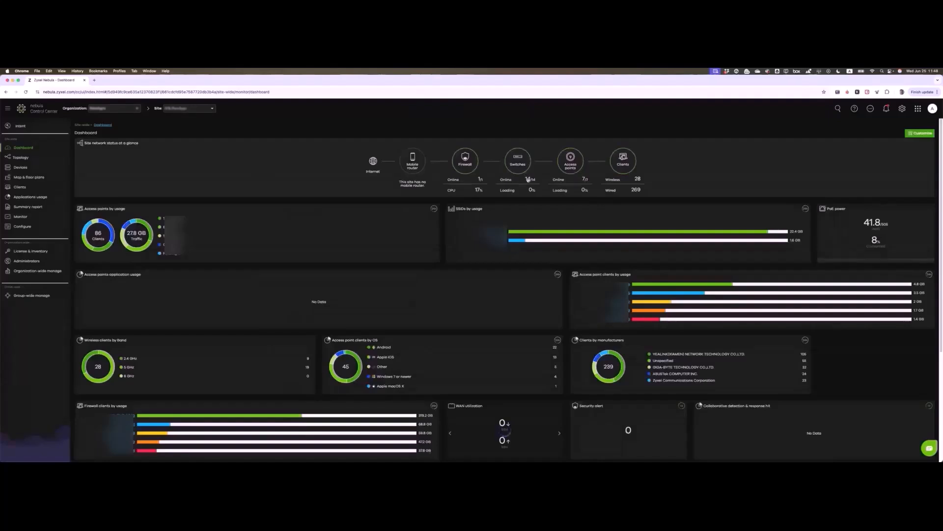
left_click(528, 180)
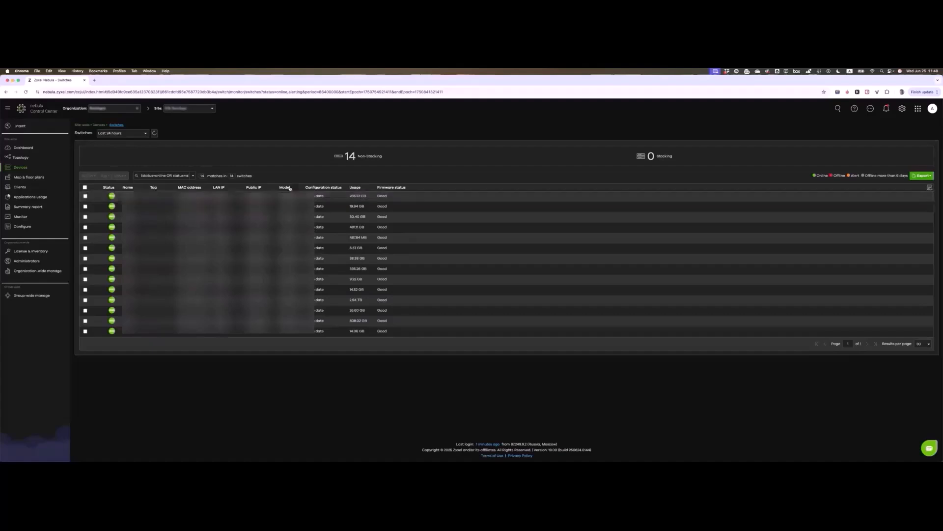
Step: Move the Model column after Name, sort switches by LAN IP, and bring up the column chooser
left_click_drag(214, 189, 153, 189)
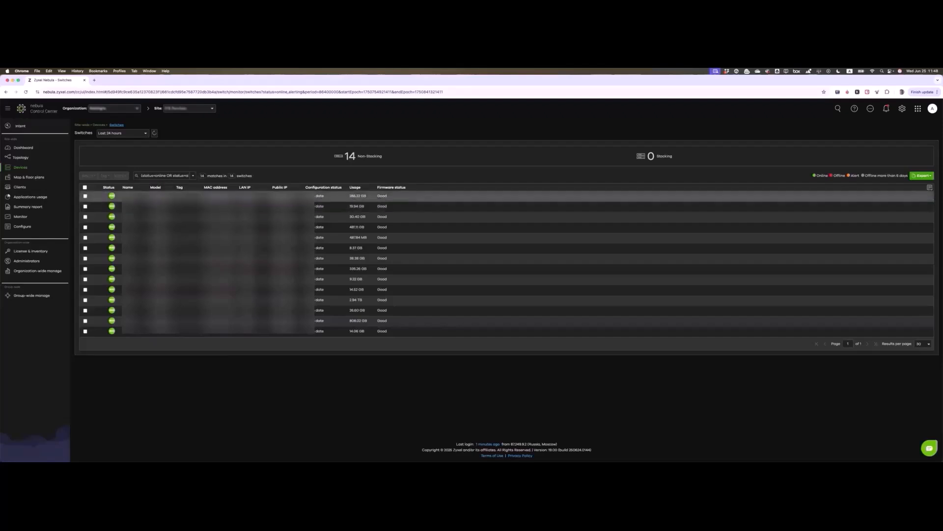
left_click(250, 188)
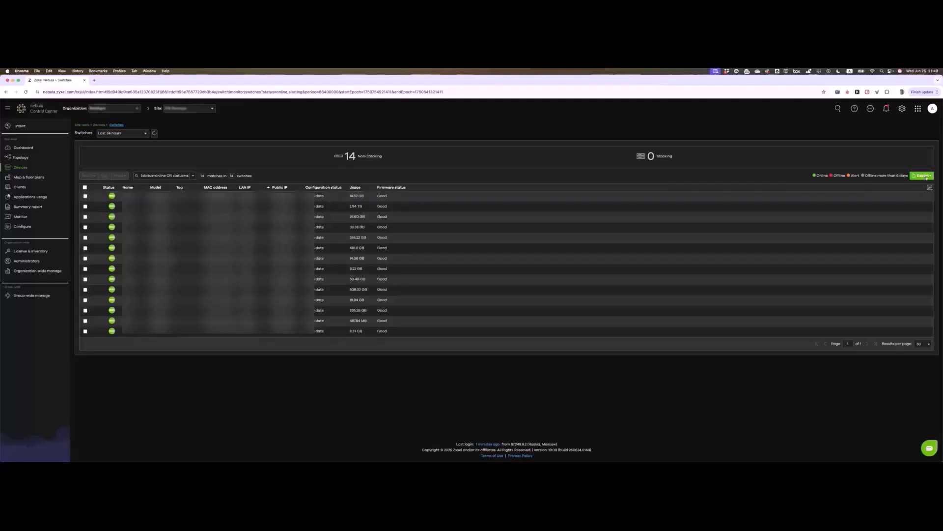
left_click(930, 187)
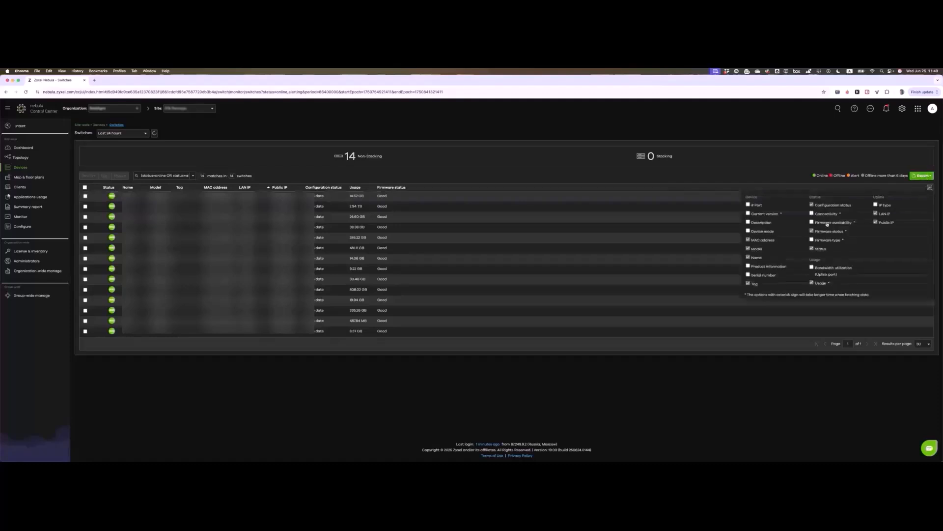
Step: Add Description, Device mode, Product information, Serial number, Bandwidth utilization, IP type and Connectivity columns, then open a switch
left_click(748, 223)
left_click(748, 231)
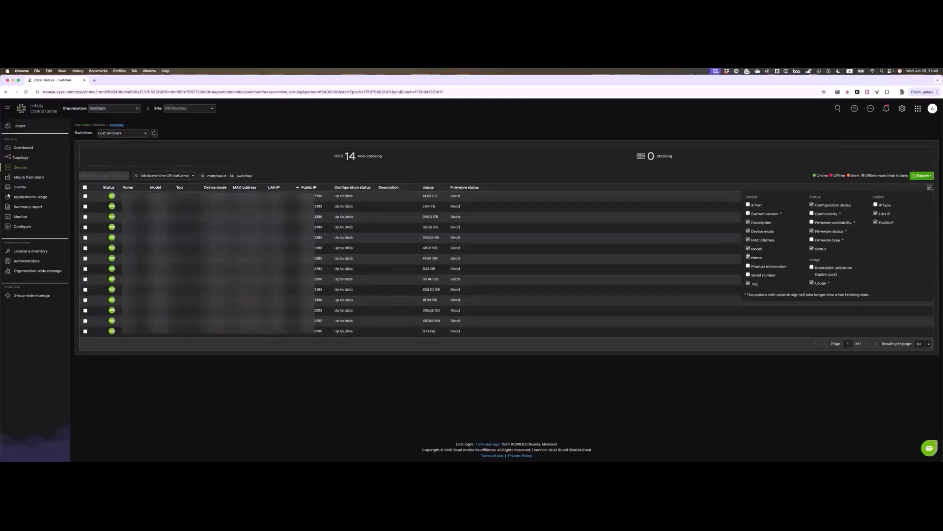
left_click(749, 266)
left_click(749, 275)
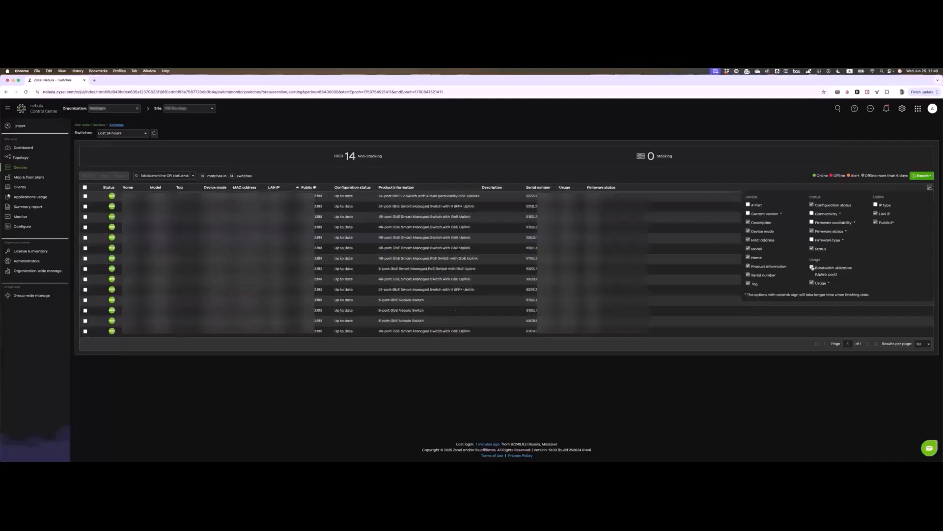
left_click(812, 268)
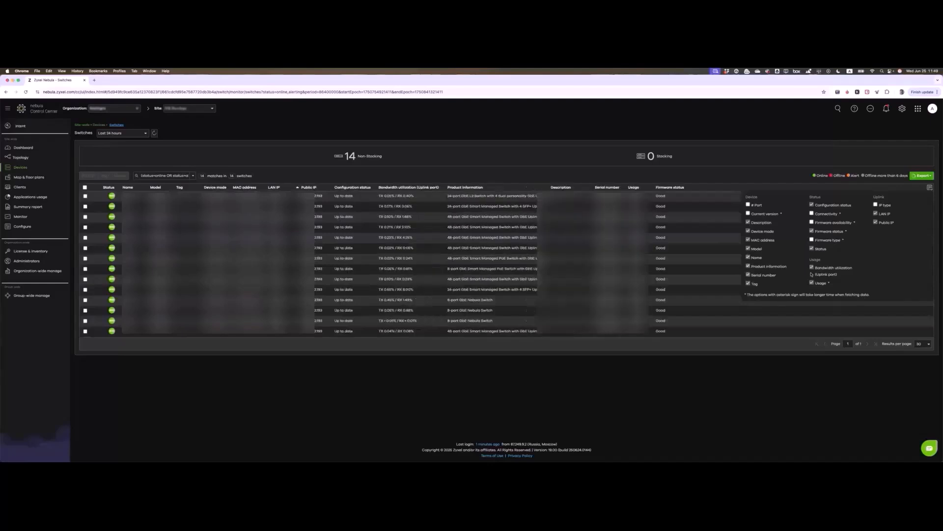
left_click(876, 205)
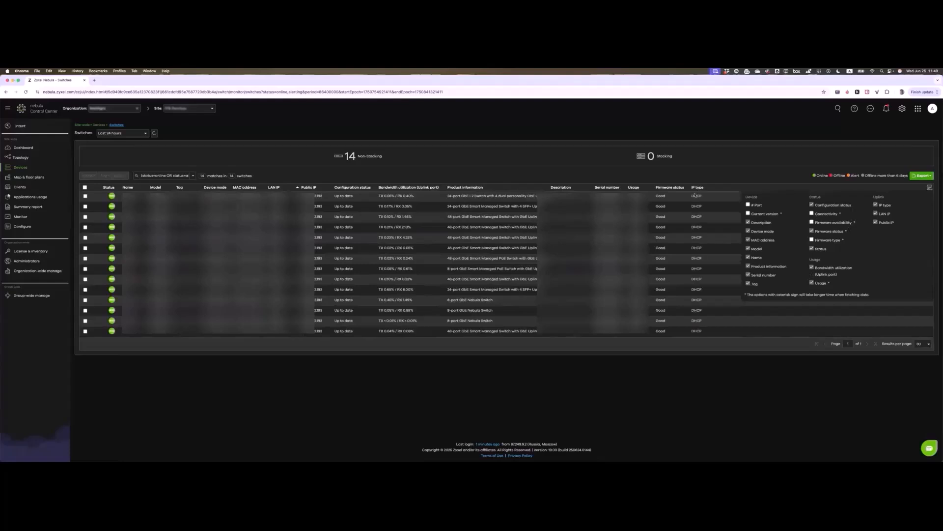
left_click(811, 213)
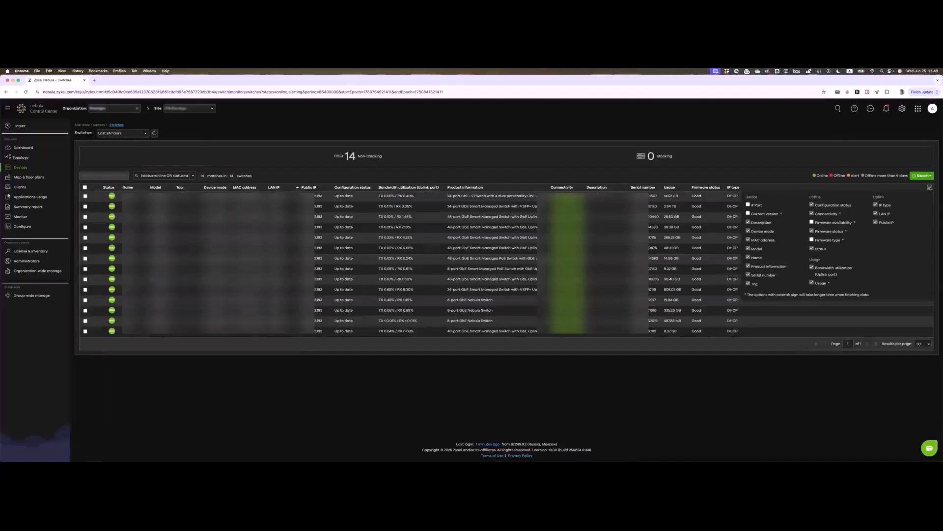
left_click(568, 196)
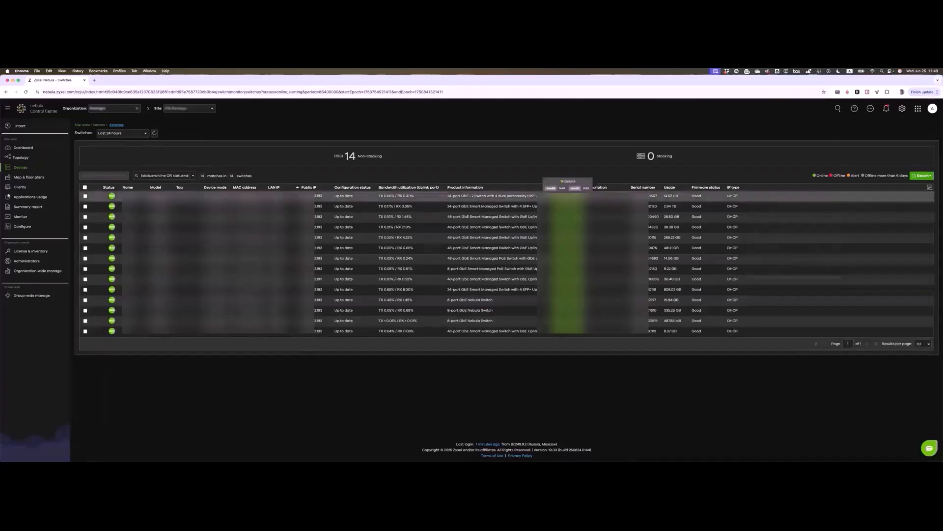
left_click(198, 235)
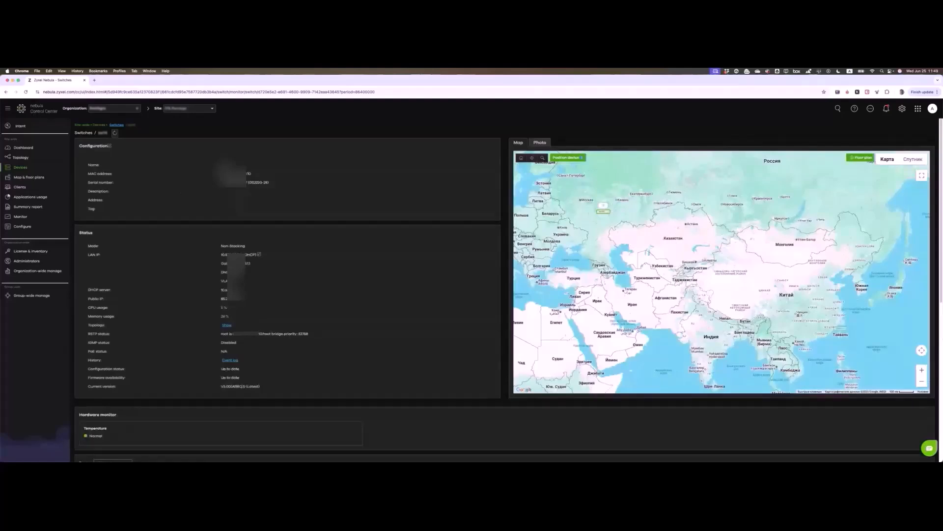
scroll(260, 183, "down", 3)
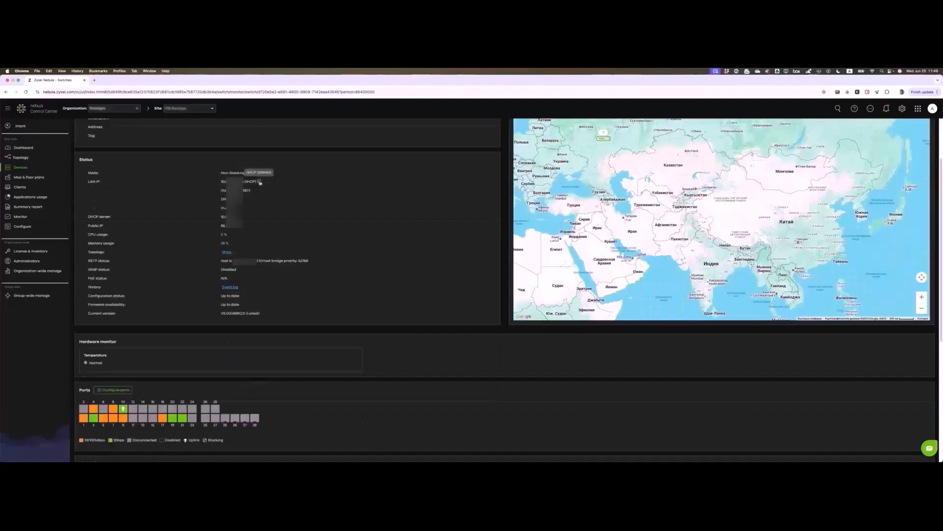
left_click(260, 182)
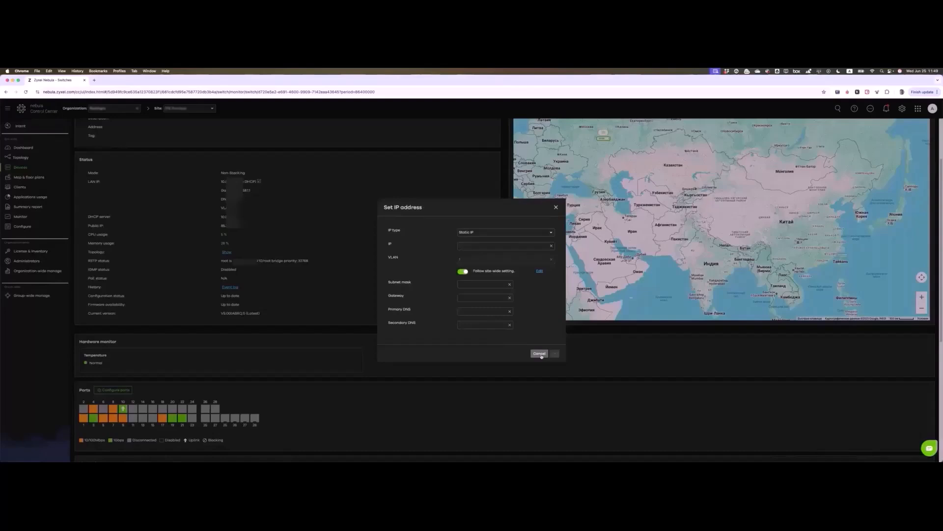
left_click(541, 356)
left_click(542, 355)
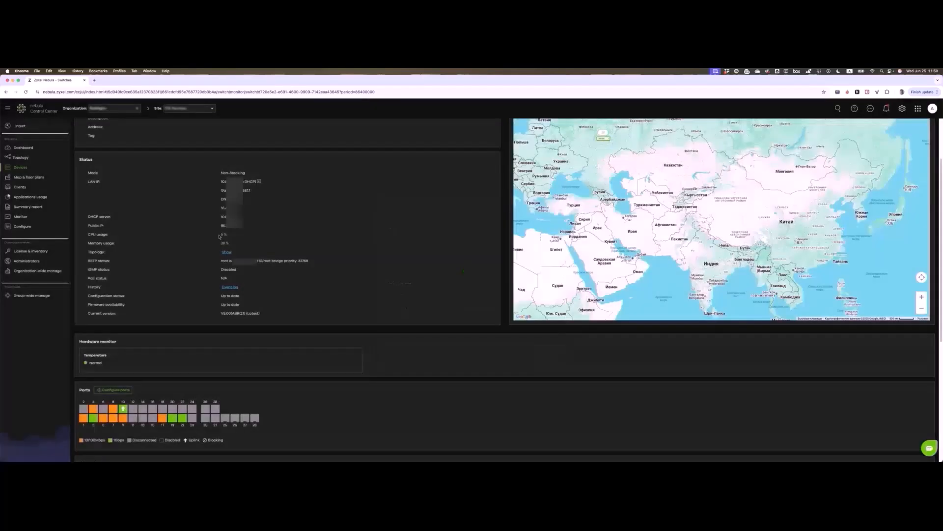
left_click_drag(220, 236, 233, 243)
left_click(241, 243)
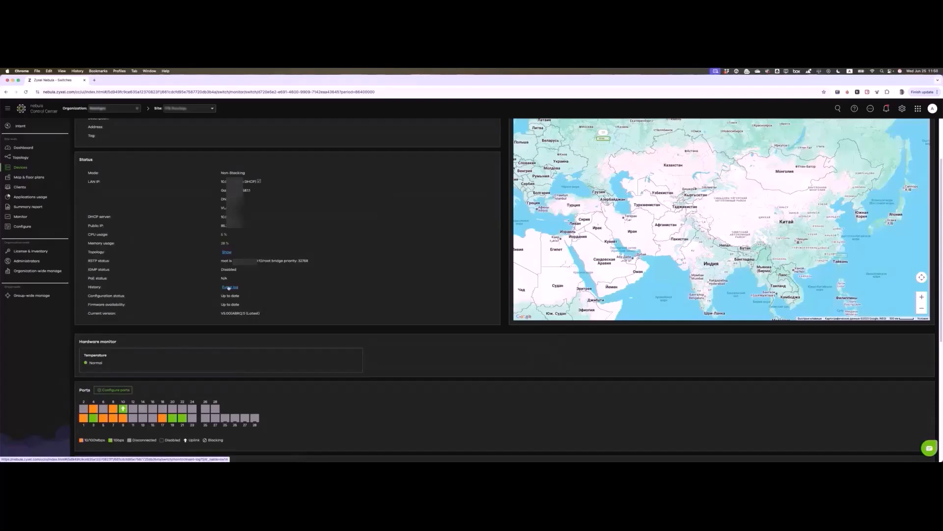
left_click_drag(85, 293, 274, 315)
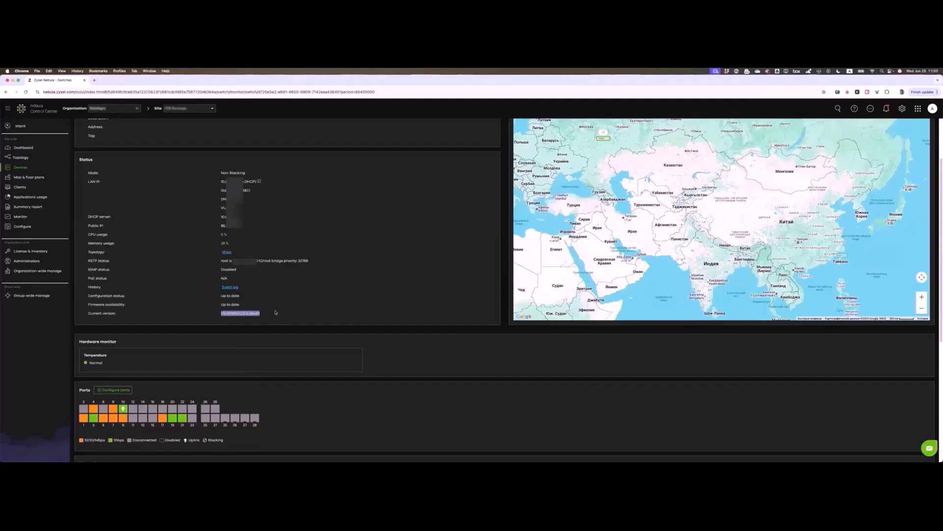
scroll(110, 358, "down", 3)
mouse_move(115, 356)
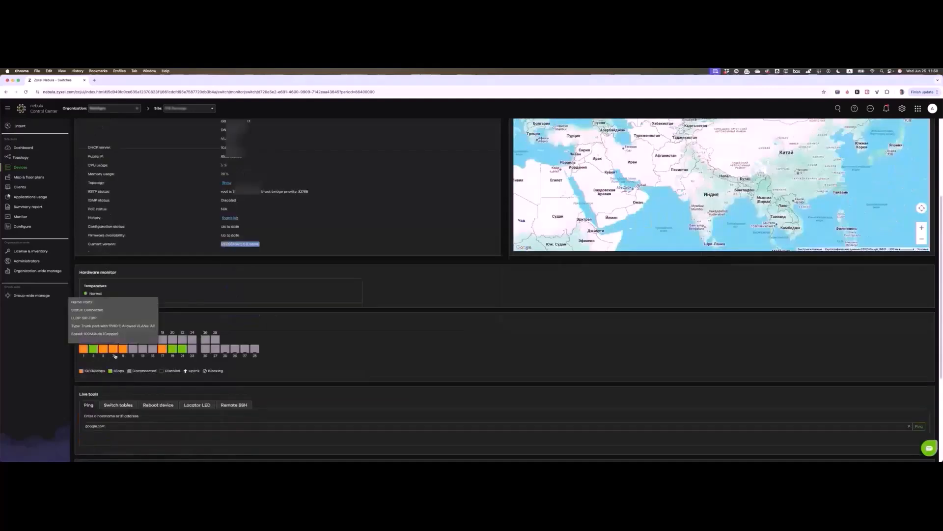
mouse_move(123, 340)
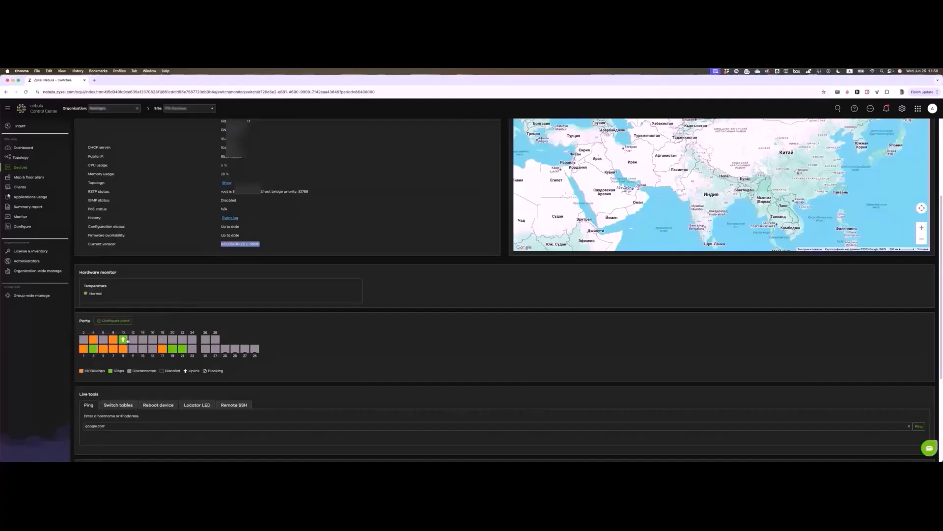
scroll(181, 296, "down", 1)
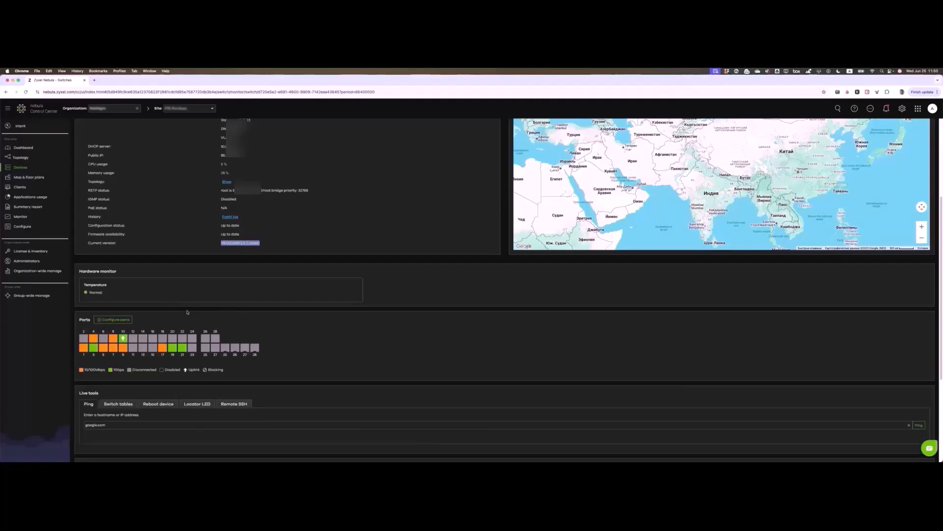
scroll(187, 312, "down", 1)
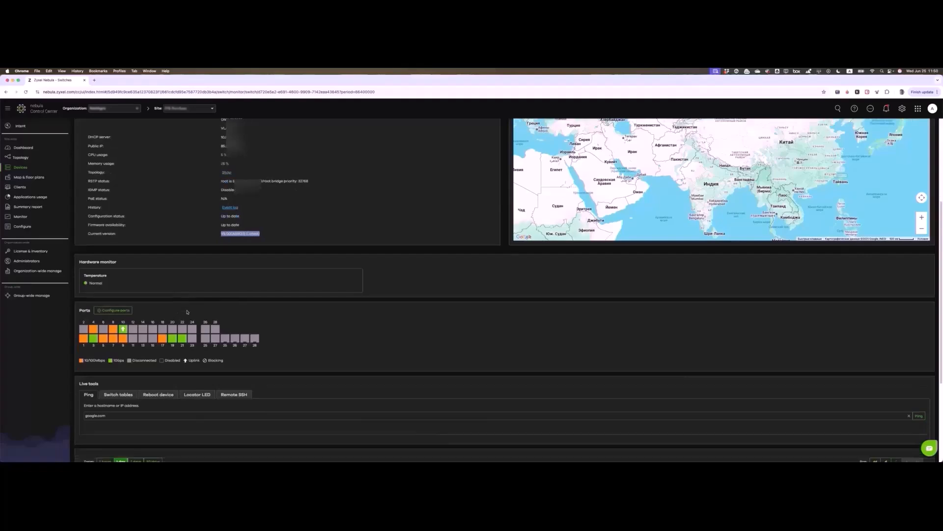
scroll(210, 338, "down", 3)
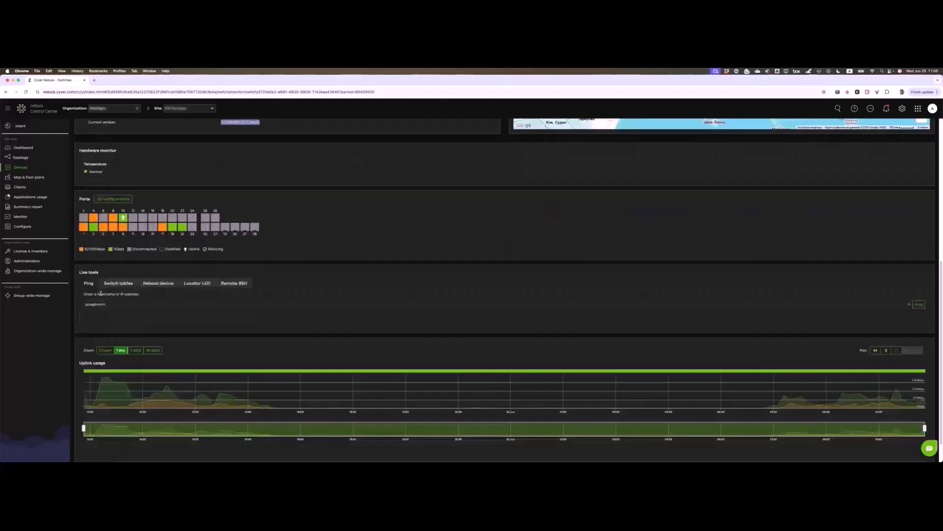
Step: Show this switch's uplink usage over 7 days, then 30 days, and return to the Switches list
left_click(108, 304)
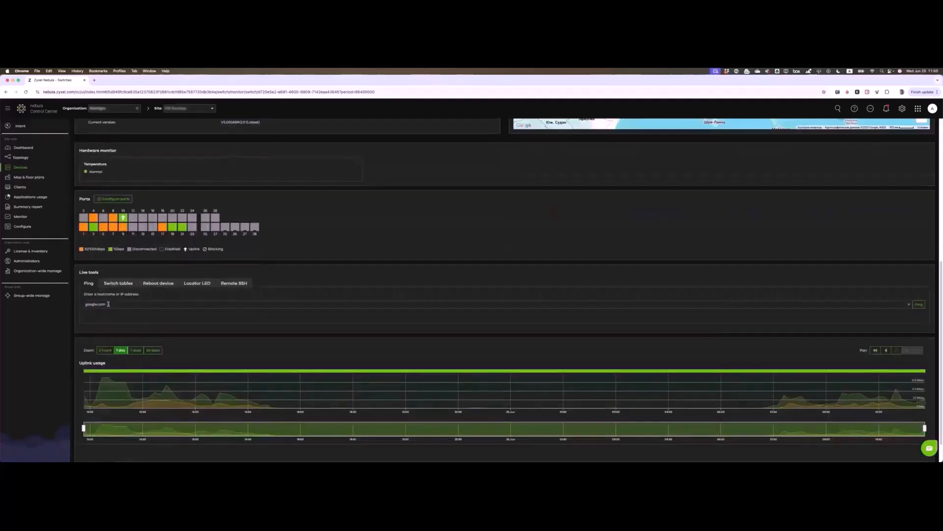
scroll(173, 335, "down", 1)
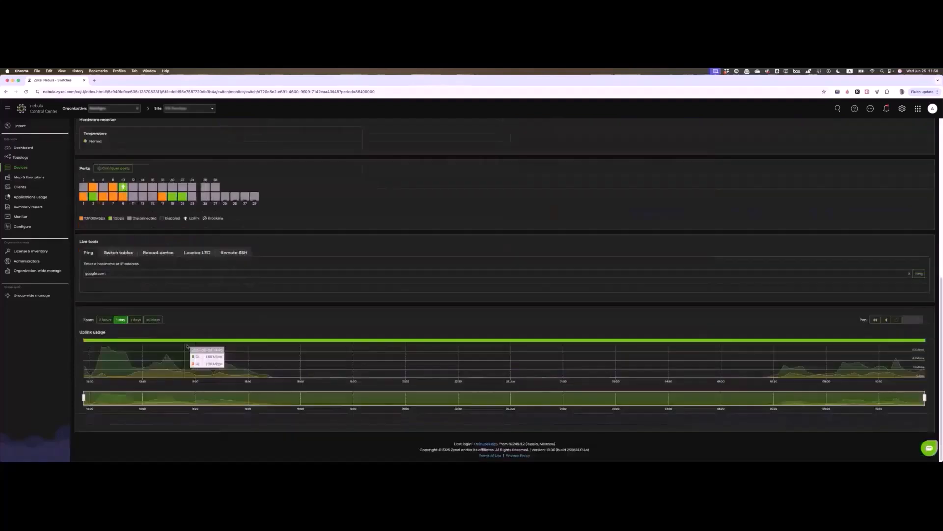
left_click(137, 319)
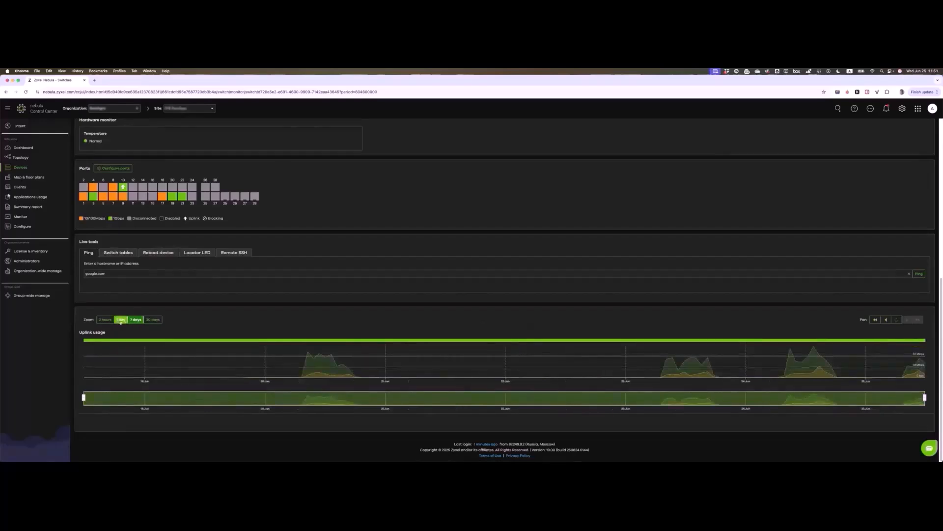
left_click(153, 319)
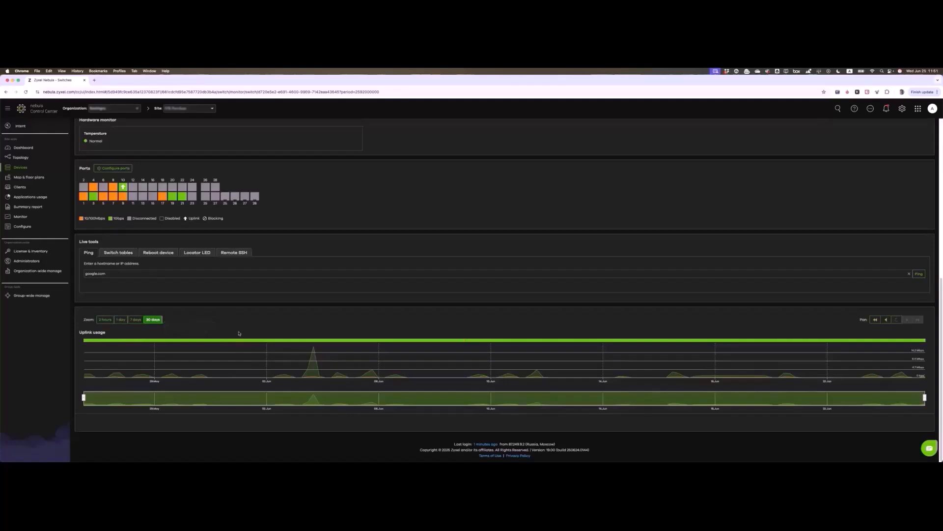
scroll(238, 334, "up", 6)
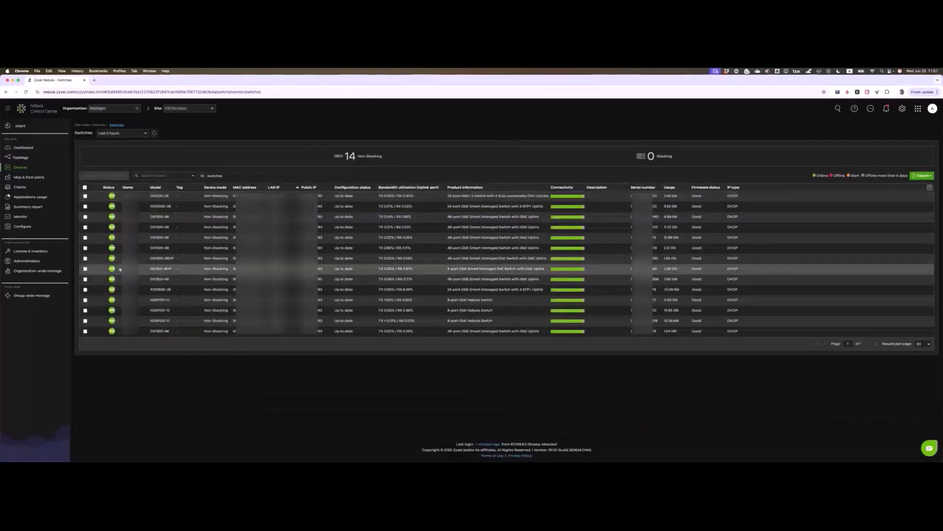
Step: Review one switch's status and port map, then open its ports list and filter options
left_click(170, 269)
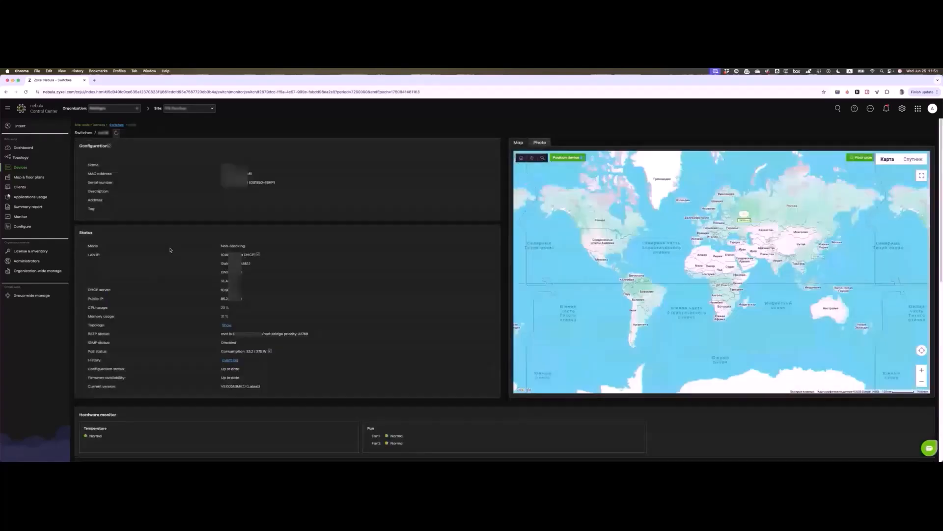
scroll(186, 293, "down", 2)
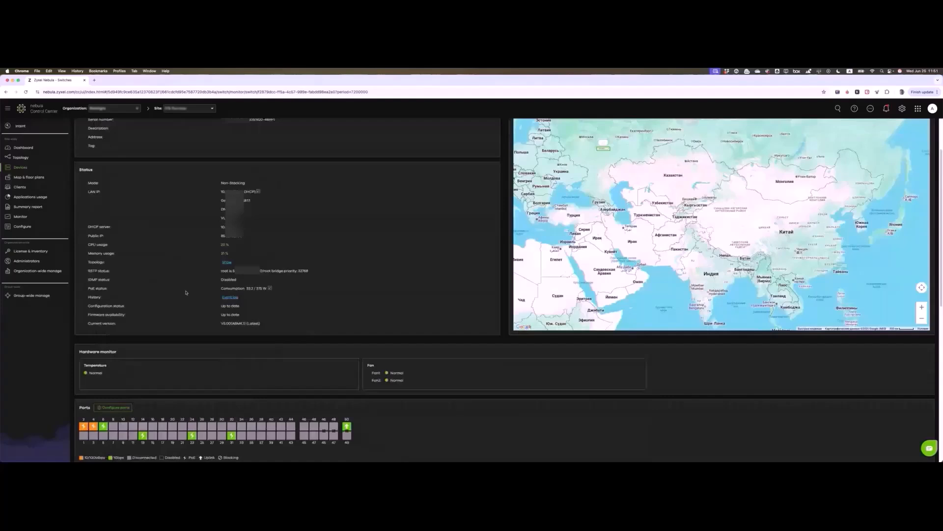
scroll(136, 326, "down", 4)
mouse_move(104, 304)
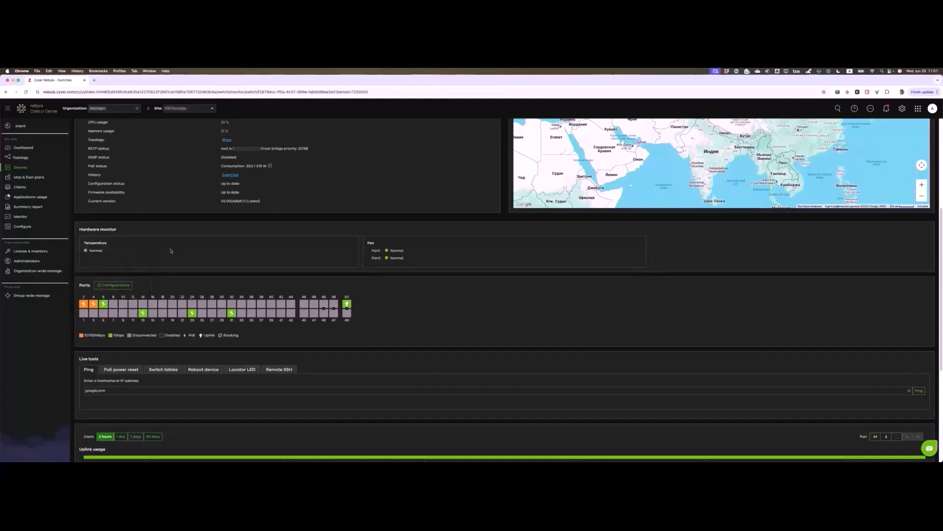
scroll(171, 250, "up", 4)
scroll(151, 254, "down", 1)
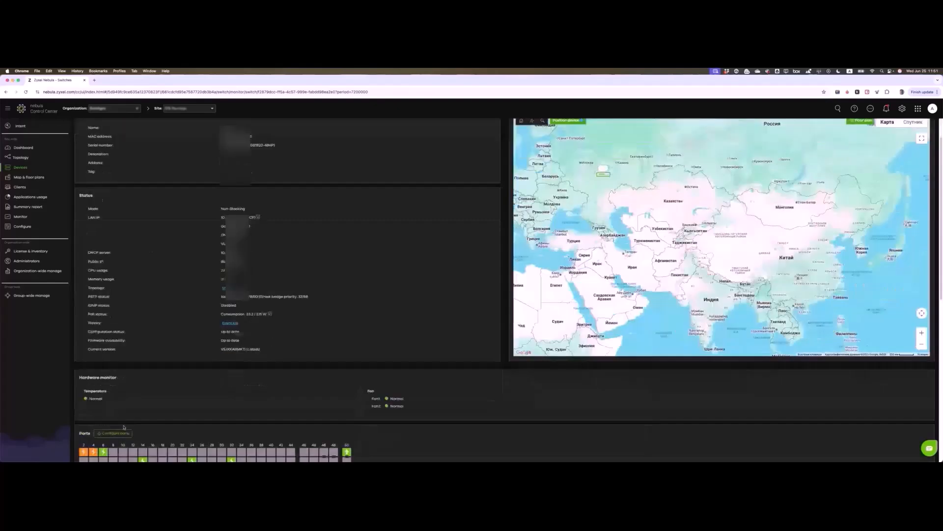
left_click(122, 432)
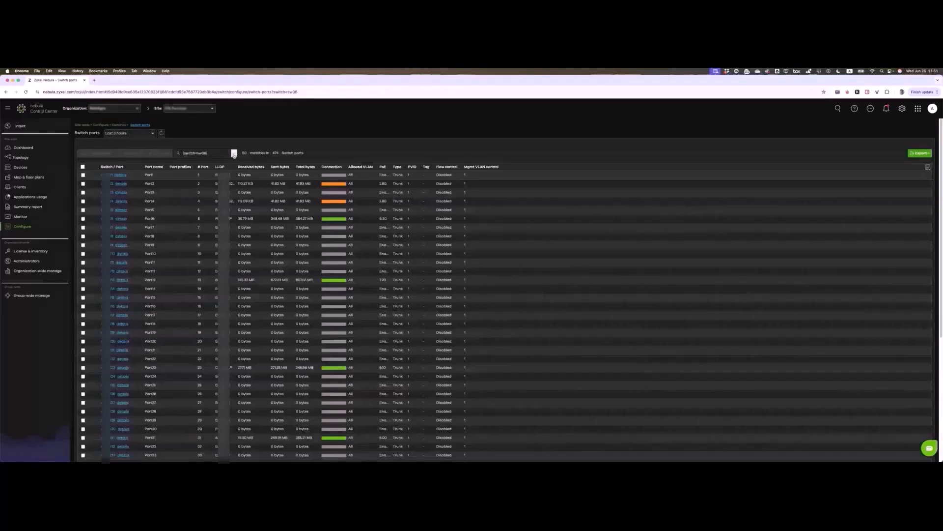
left_click(234, 155)
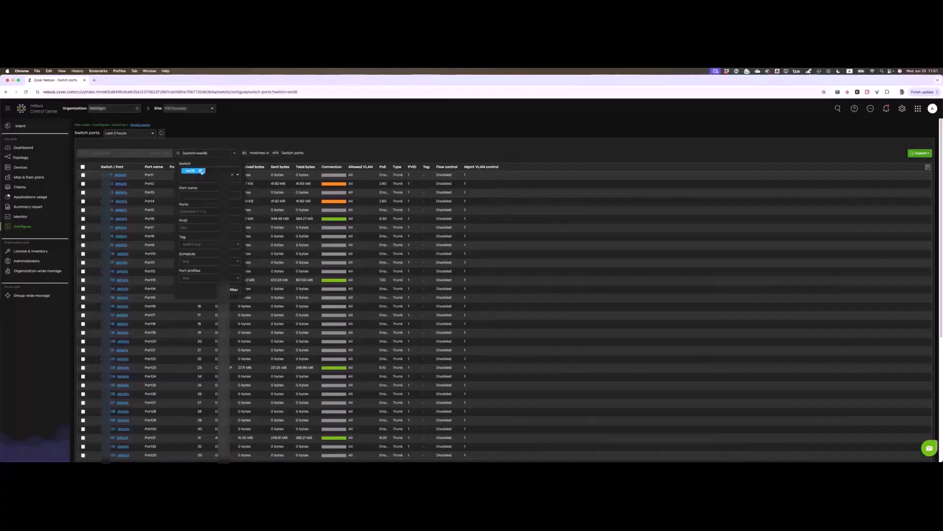
Step: Remove the sw06 switch filter to list all ports, then select all 474 ports
left_click(201, 170)
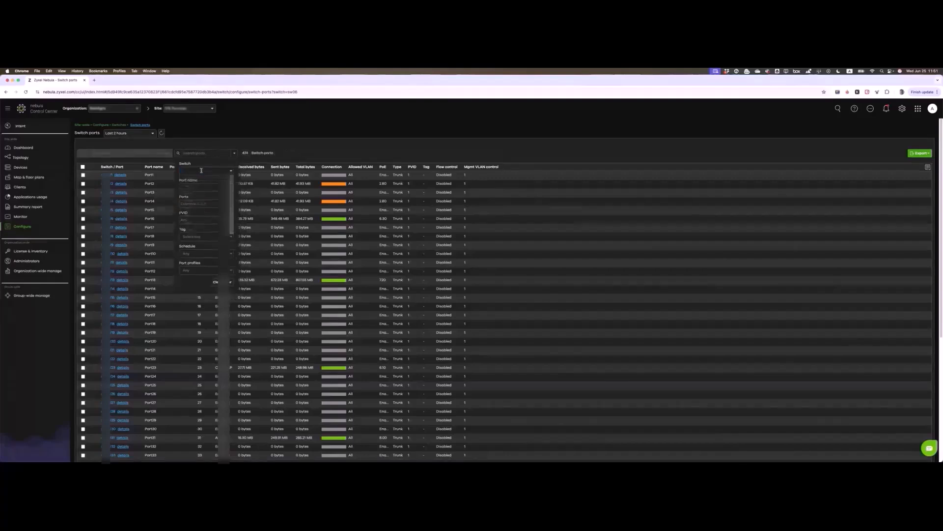
left_click(204, 169)
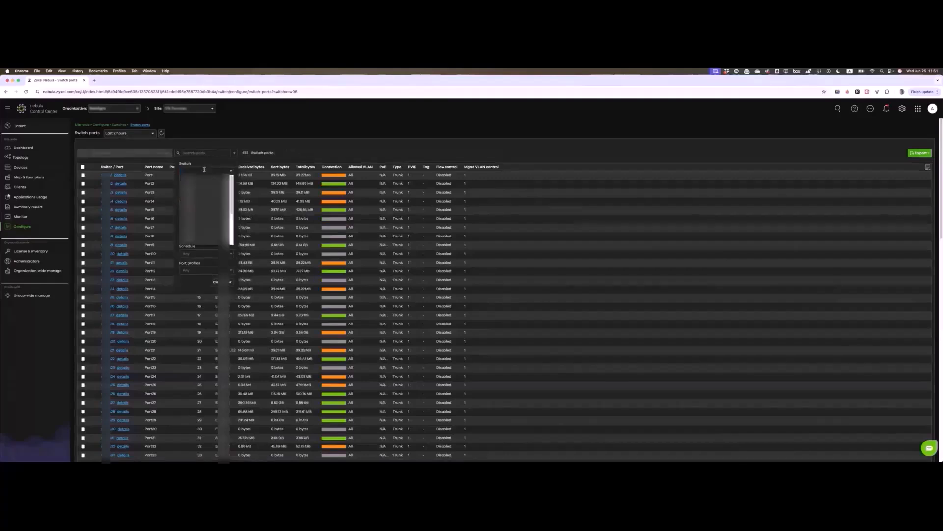
left_click(194, 284)
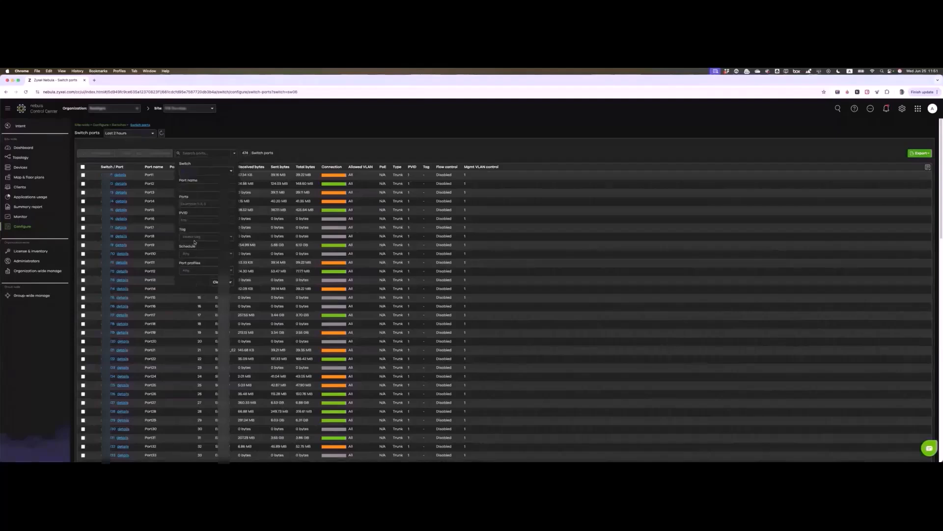
left_click(244, 153)
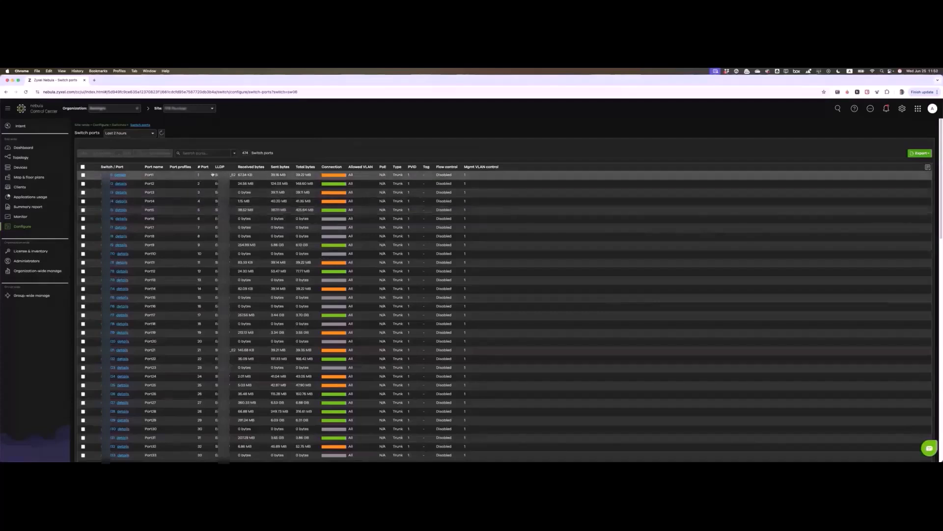
left_click(82, 167)
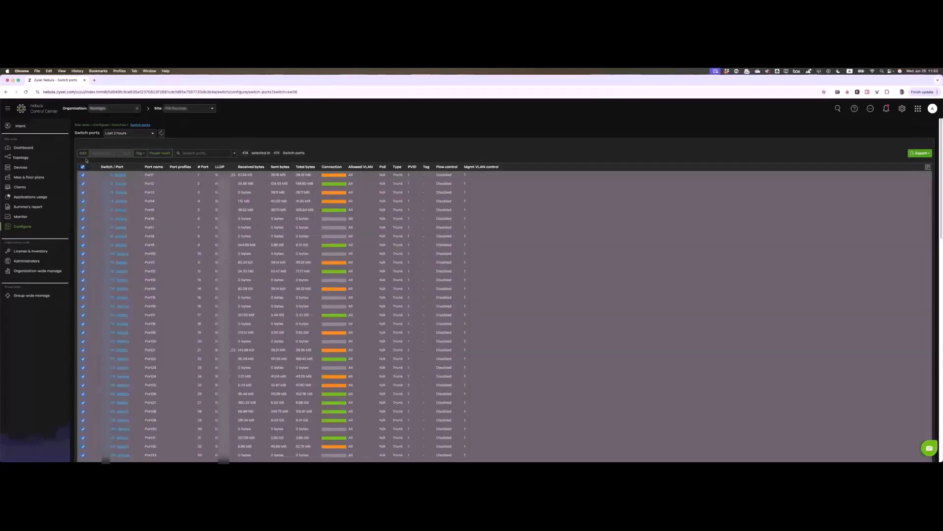
Step: Review the Update 474 port bulk settings and close them without applying changes
left_click(84, 154)
scroll(320, 244, "down", 10)
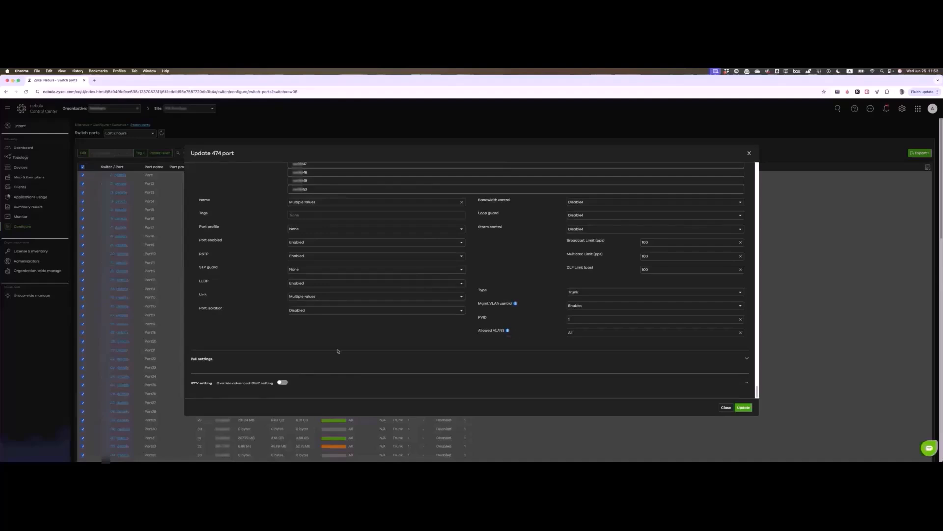
left_click(731, 409)
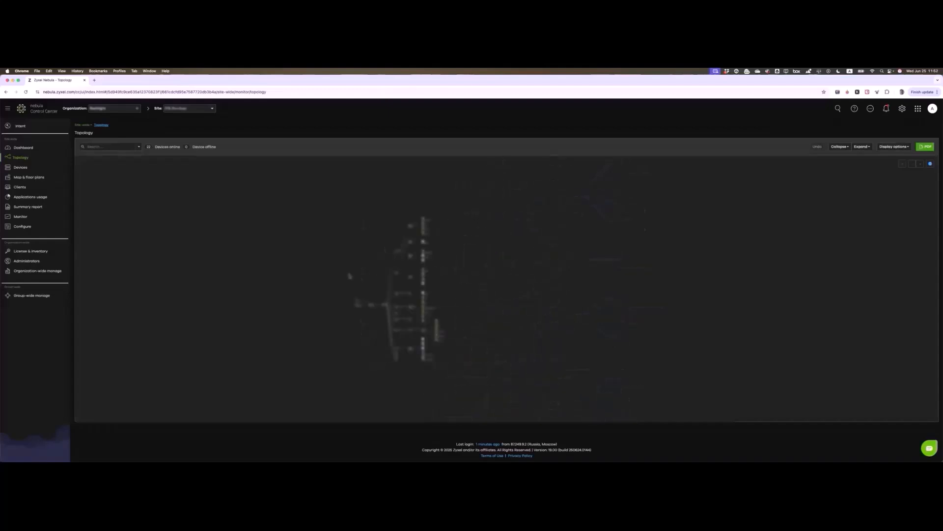
Step: Pan the topology map and check the firewall's details, WAN usage and recent logs
left_click_drag(350, 279, 317, 240)
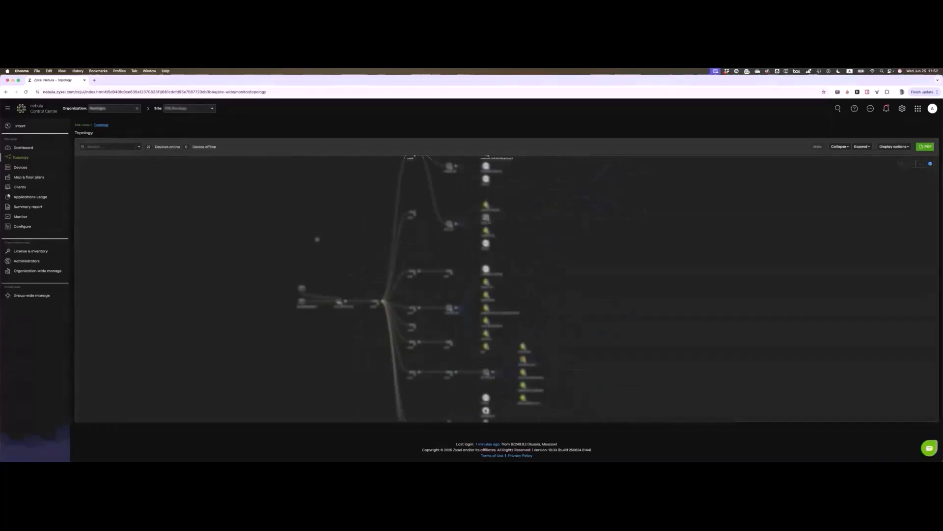
scroll(385, 340, "up", 5)
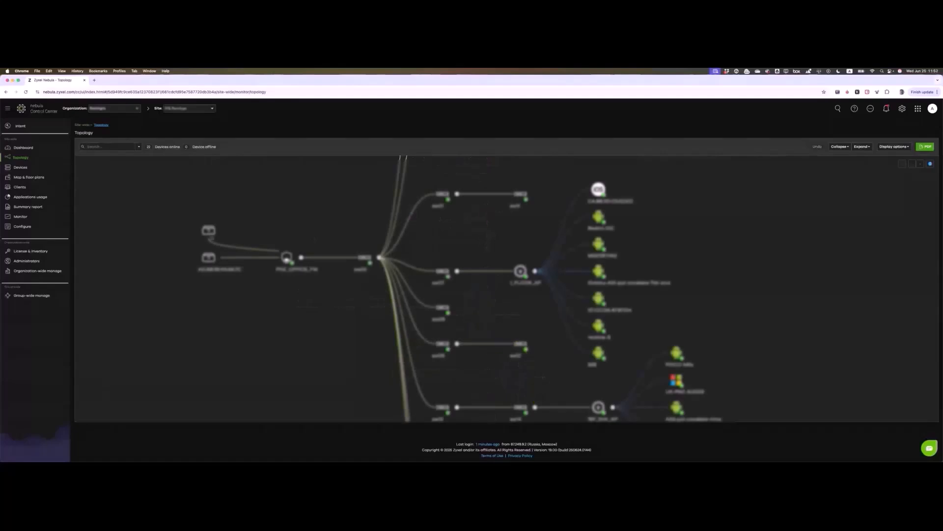
mouse_move(210, 240)
left_click(287, 259)
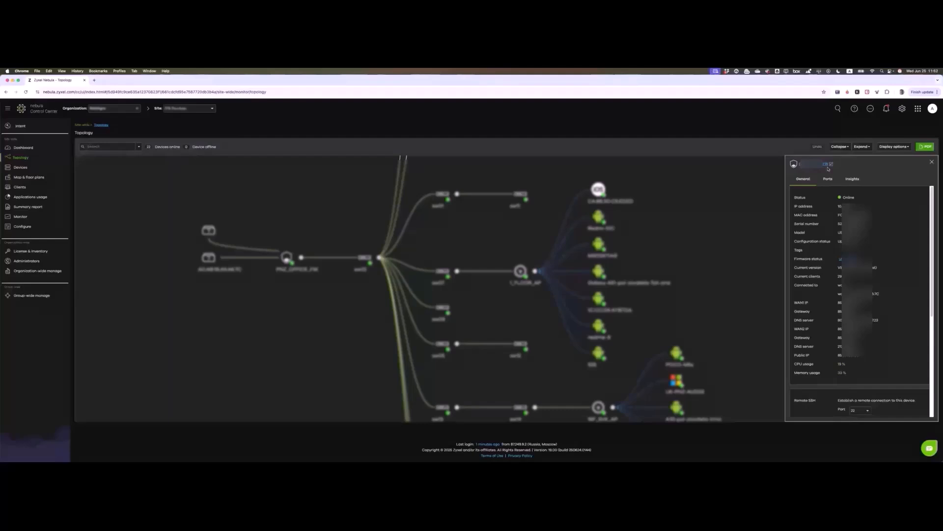
scroll(860, 295, "down", 3)
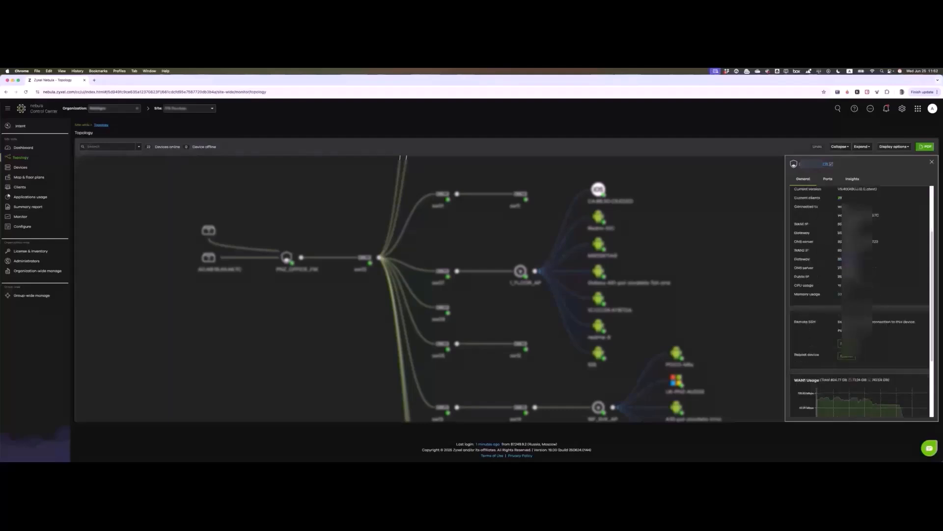
scroll(859, 294, "down", 4)
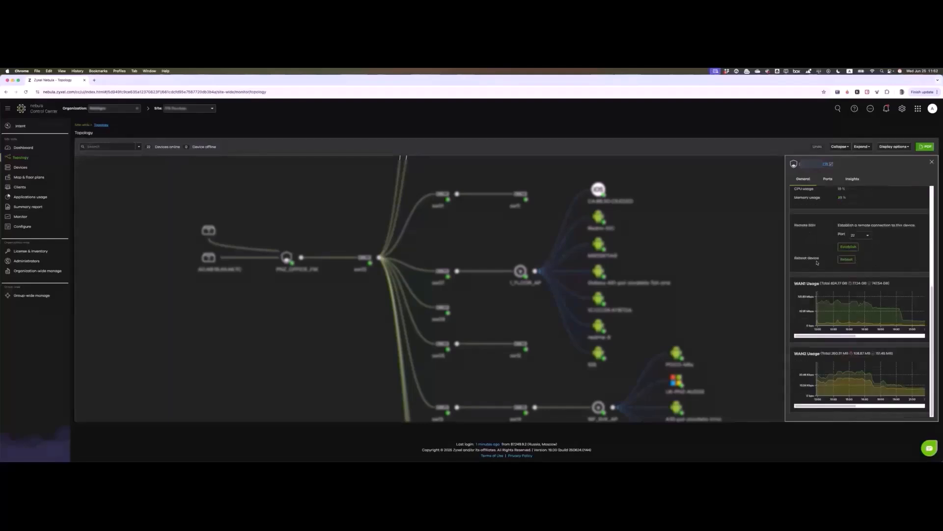
scroll(818, 263, "up", 6)
left_click(852, 179)
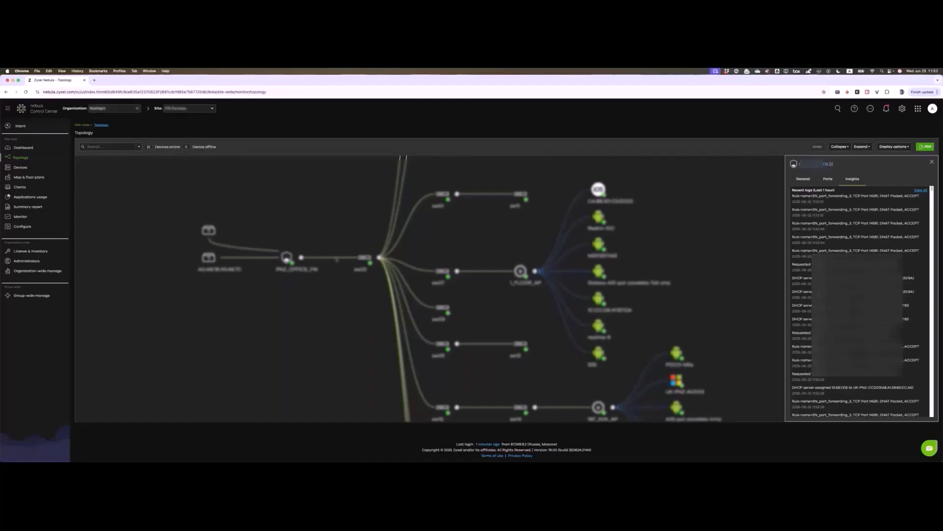
Step: View a switch's details, then pan over and open a wireless client's details
mouse_move(333, 258)
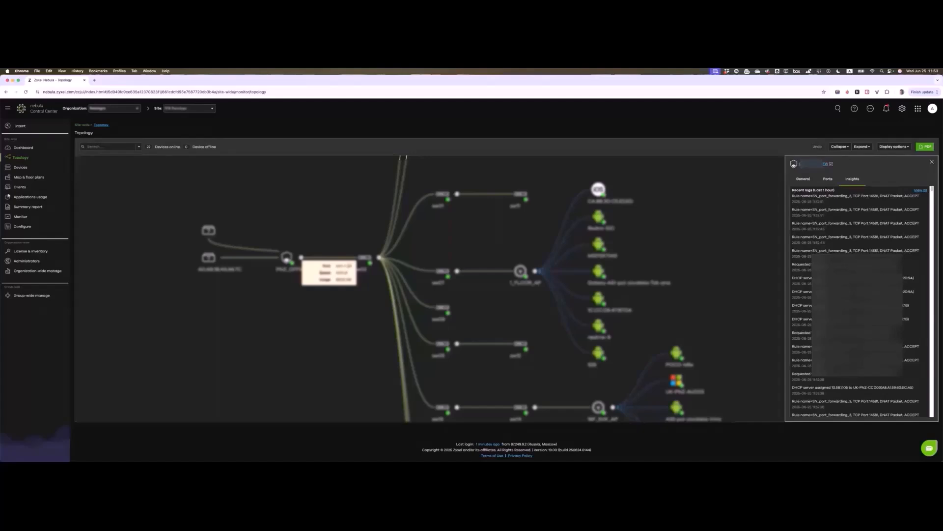
left_click(368, 264)
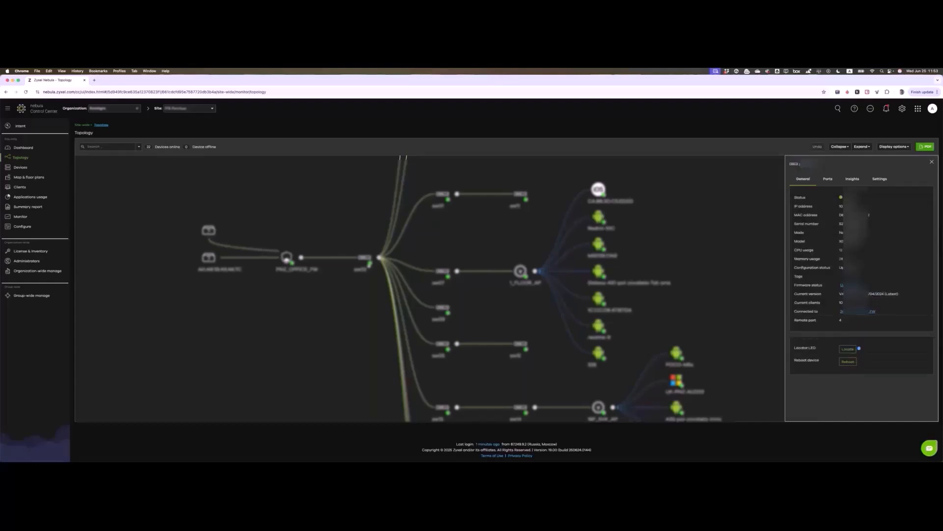
left_click_drag(425, 236, 267, 236)
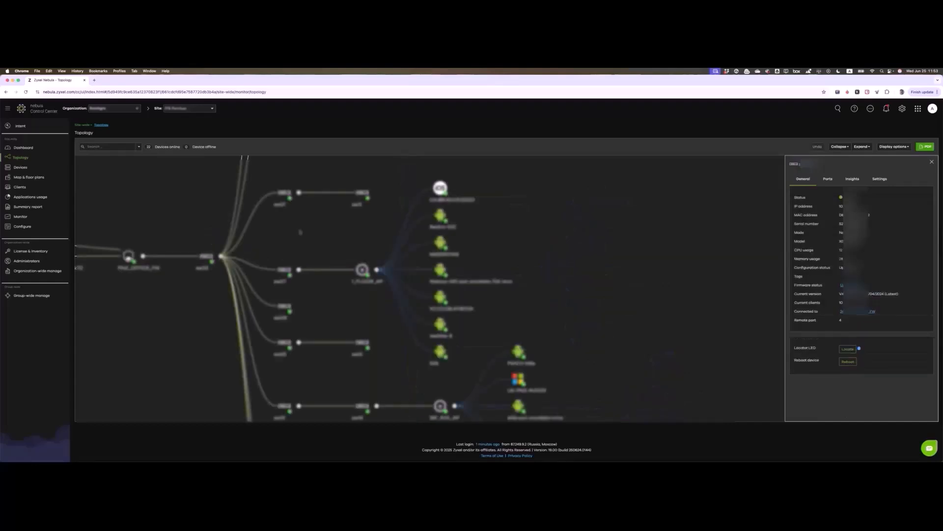
scroll(313, 242, "down", 3)
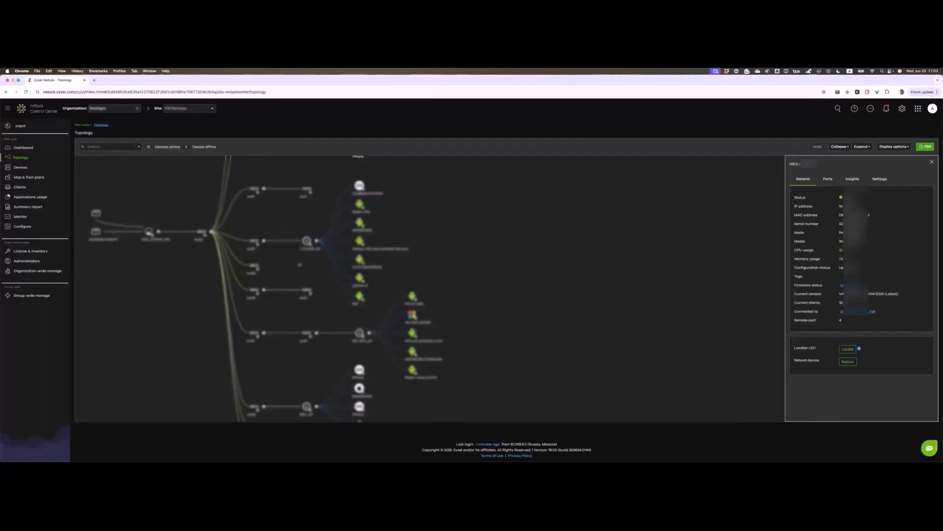
left_click_drag(300, 265, 275, 249)
left_click(334, 171)
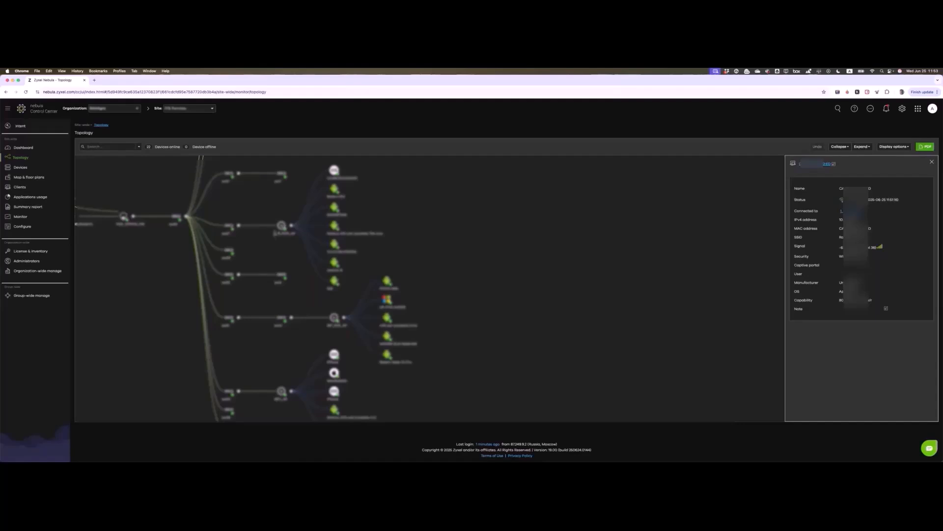
Step: Nudge the map and highlight the wireless client's signal and Capability values
left_click_drag(275, 234, 292, 238)
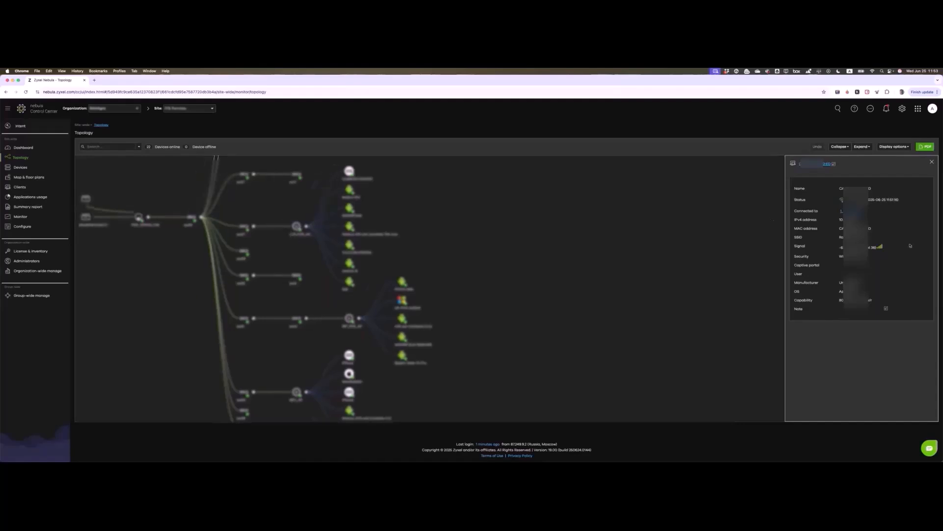
left_click_drag(842, 248, 877, 238)
left_click(840, 299)
left_click_drag(841, 300, 871, 300)
left_click(862, 300)
left_click_drag(855, 301, 872, 300)
left_click(874, 300)
left_click_drag(855, 300, 872, 301)
left_click(870, 301)
Step: Try the wireless and wired client display toggles without applying, and close the client details panel
left_click_drag(370, 309, 415, 230)
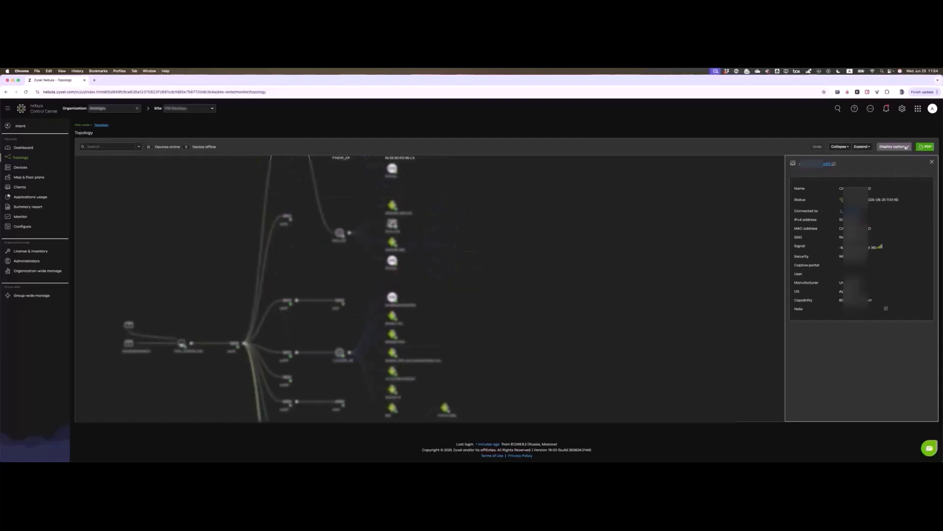
left_click(907, 148)
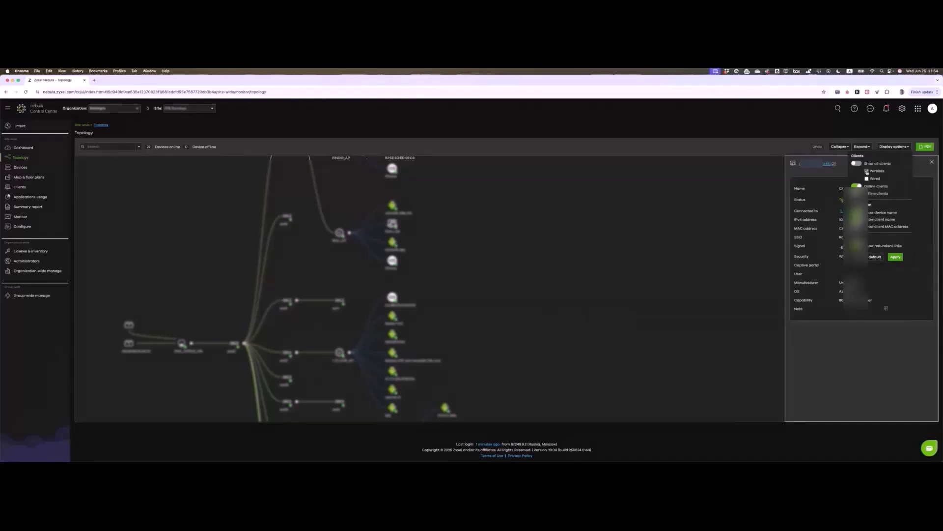
left_click(867, 171)
left_click(867, 179)
left_click(658, 227)
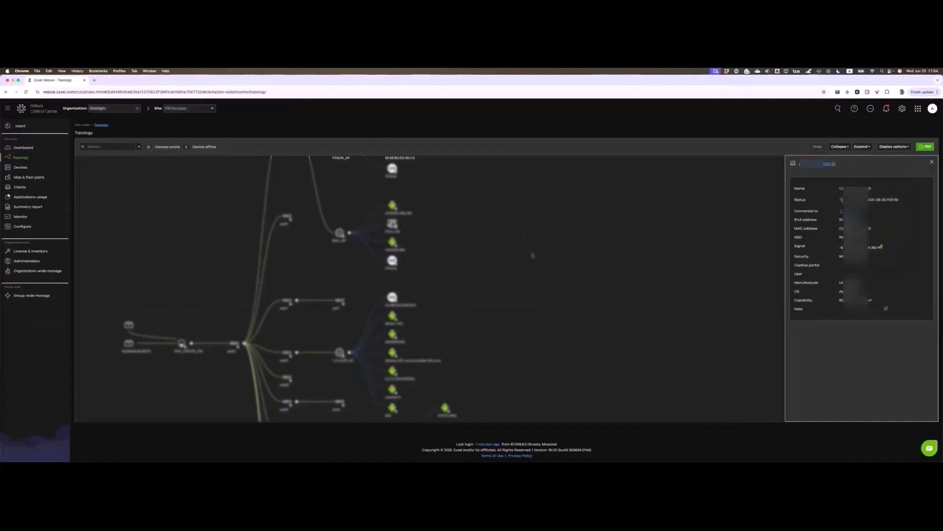
left_click(932, 162)
left_click(906, 148)
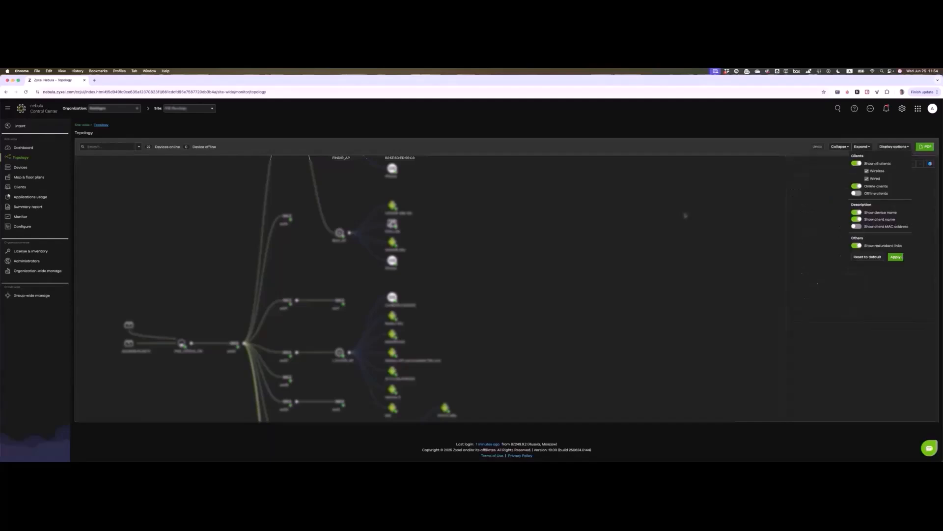
left_click(664, 214)
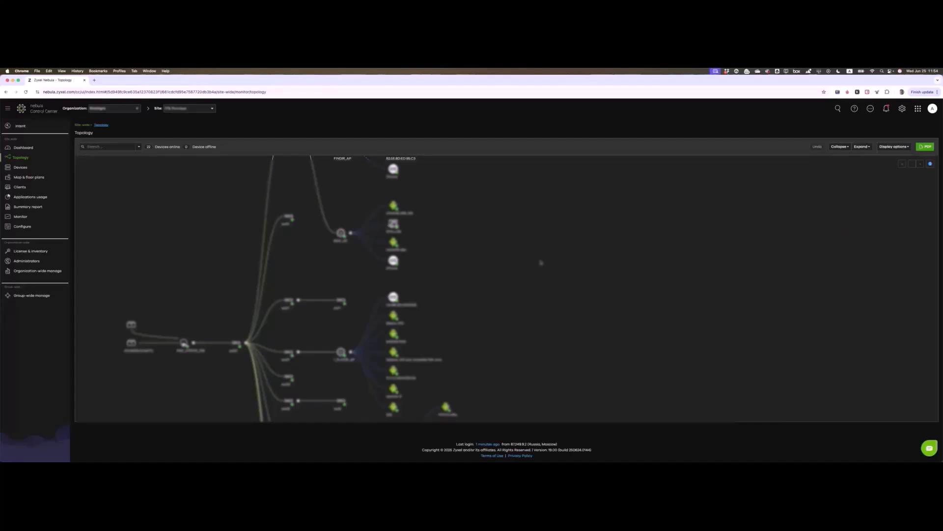
Step: Pan to the top of the topology and turn on Offline clients in display settings
left_click_drag(481, 272, 512, 273)
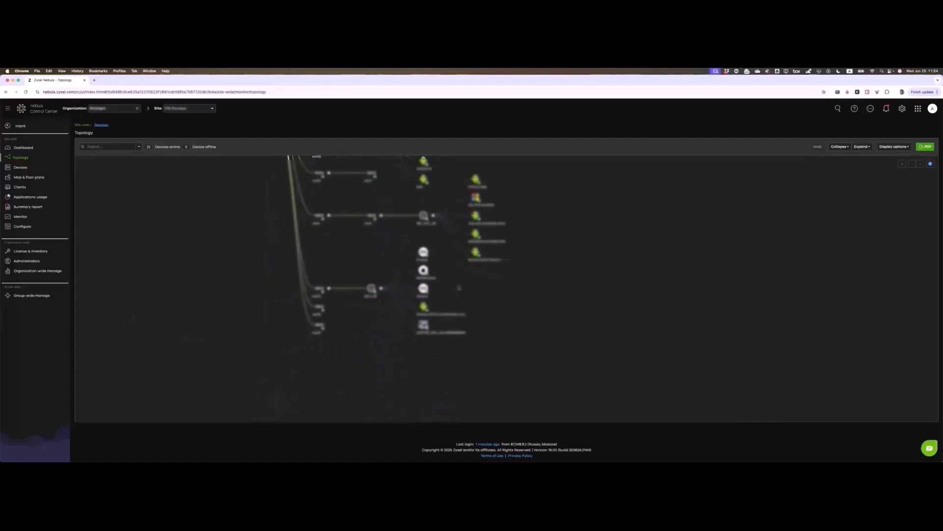
left_click_drag(459, 287, 461, 310)
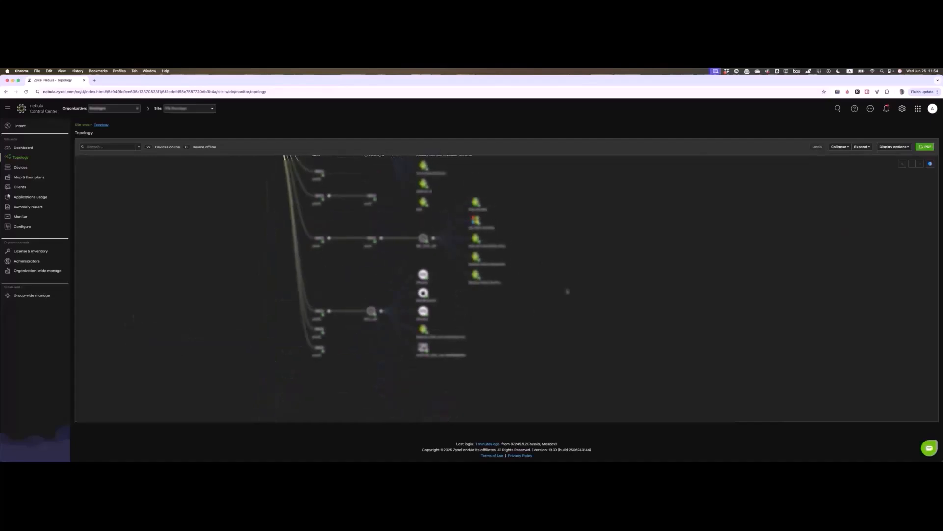
left_click_drag(568, 291, 580, 327)
left_click_drag(545, 222, 549, 328)
left_click_drag(542, 263, 551, 221)
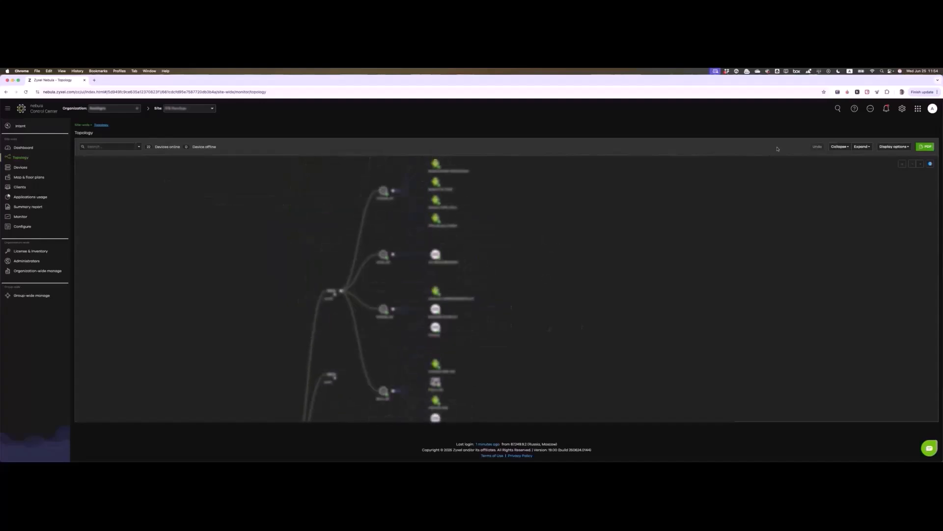
left_click(894, 147)
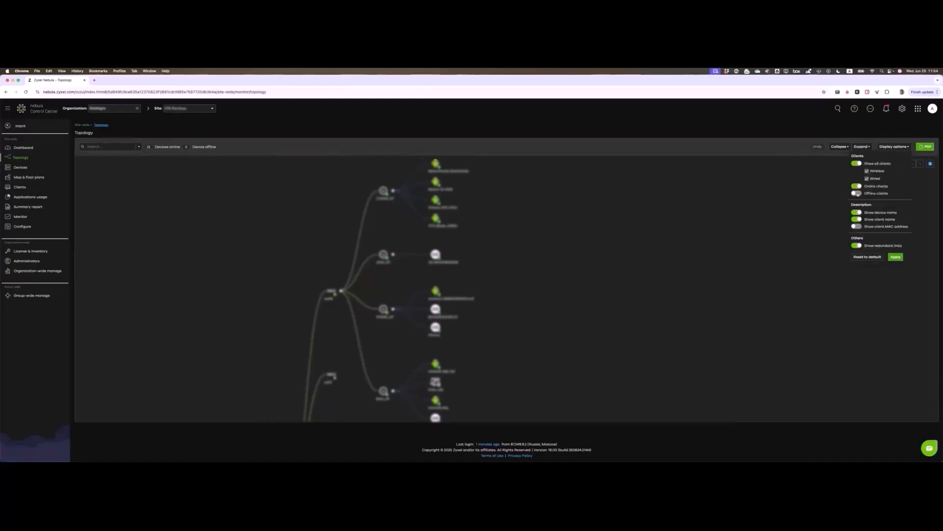
left_click(859, 194)
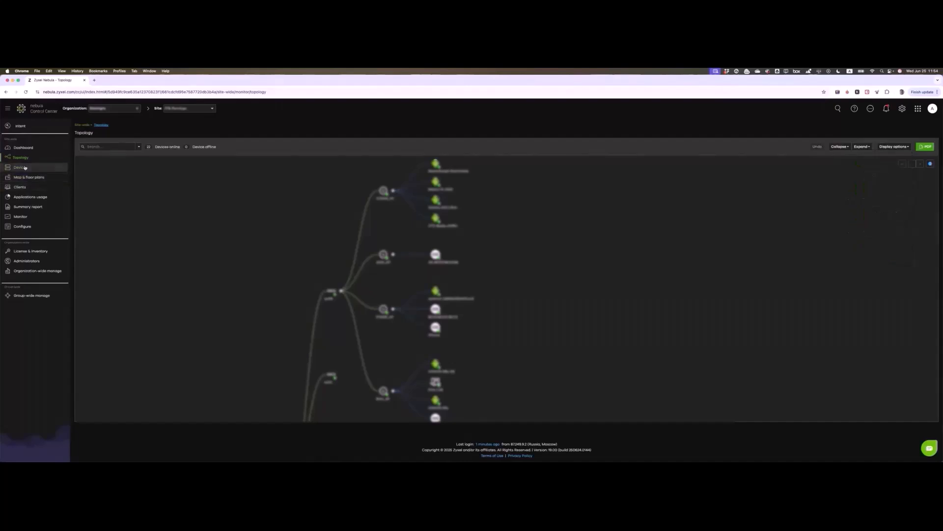
mouse_move(25, 167)
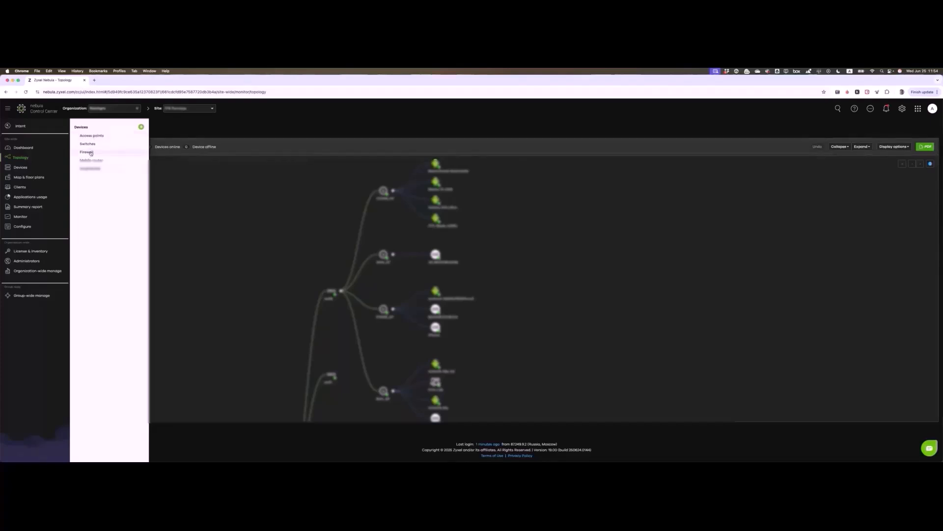
Step: Move the LAN IP column in the access points list and add Channel Utilization 5/6 GHz and Uplink signal columns
left_click(92, 135)
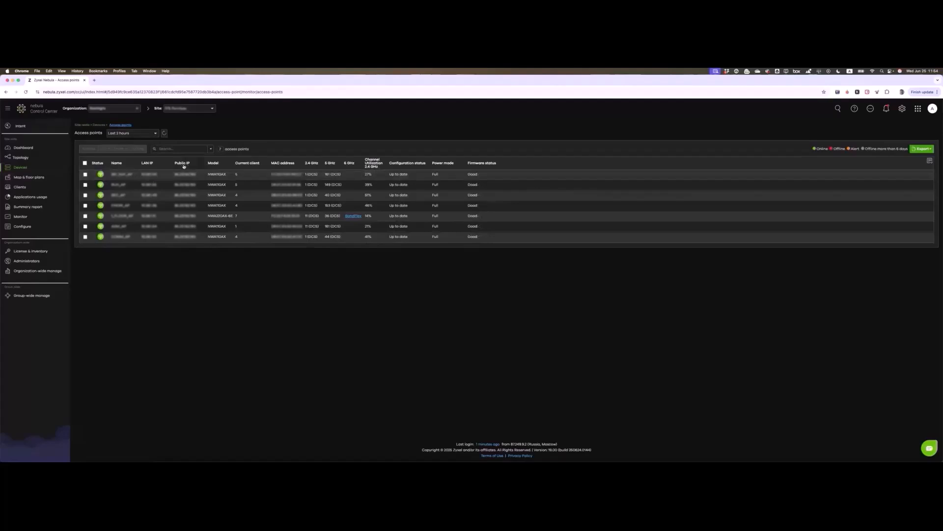
left_click_drag(152, 166, 246, 167)
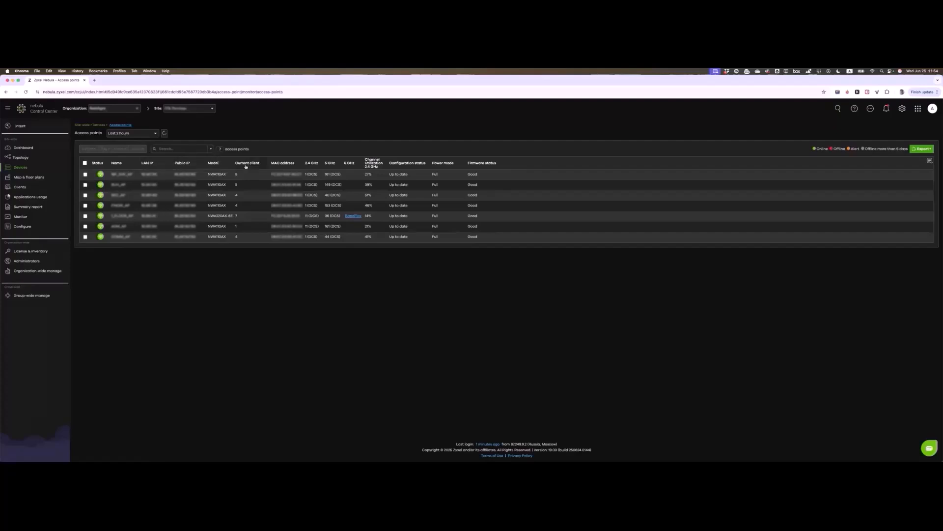
left_click(930, 162)
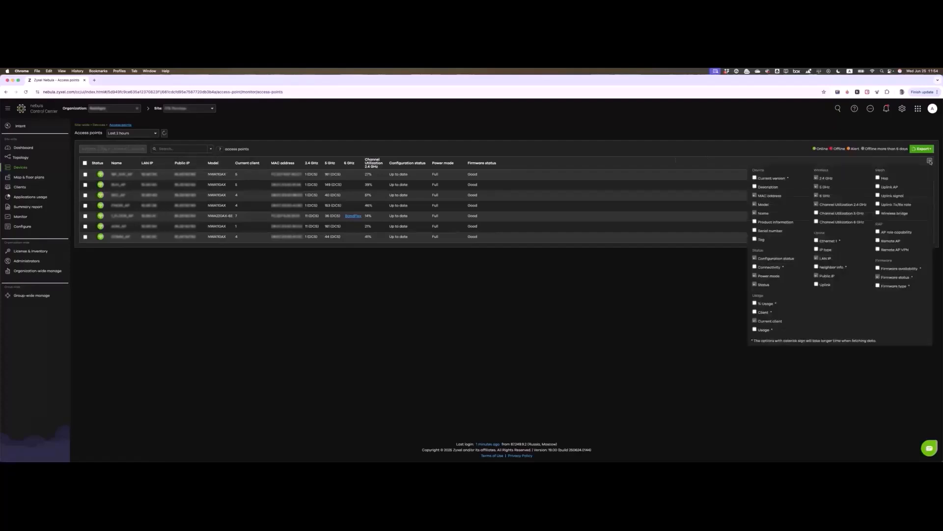
left_click(870, 212)
left_click(890, 196)
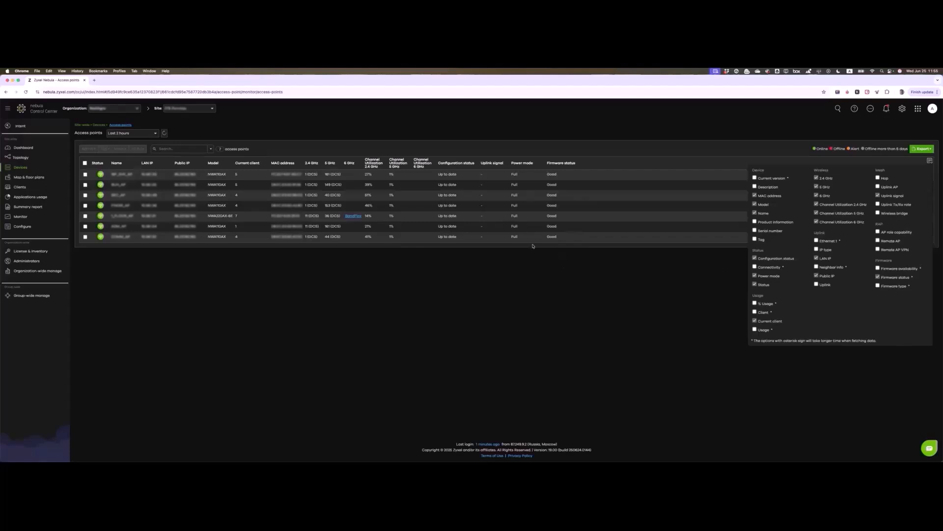
left_click(395, 248)
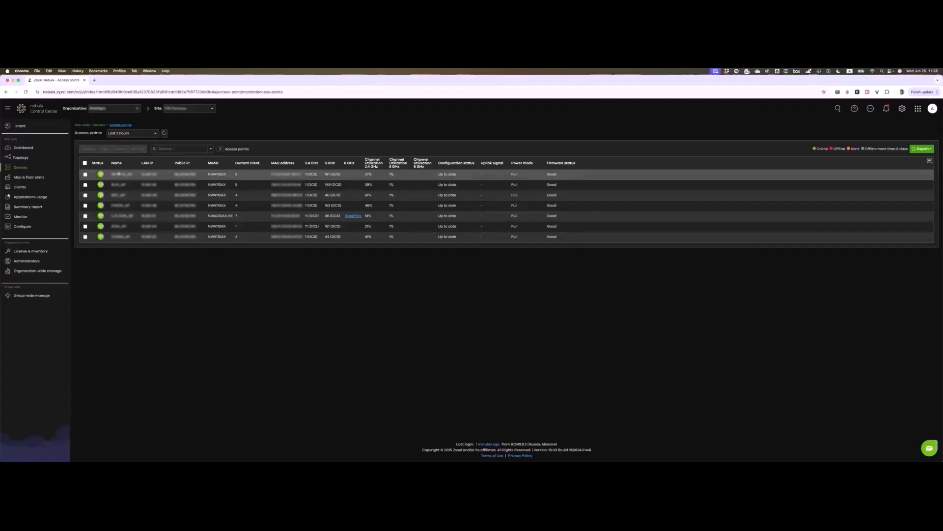
Step: Open the first access point, review its 5 current stations with a wider Capability column, then open Ping
left_click(119, 174)
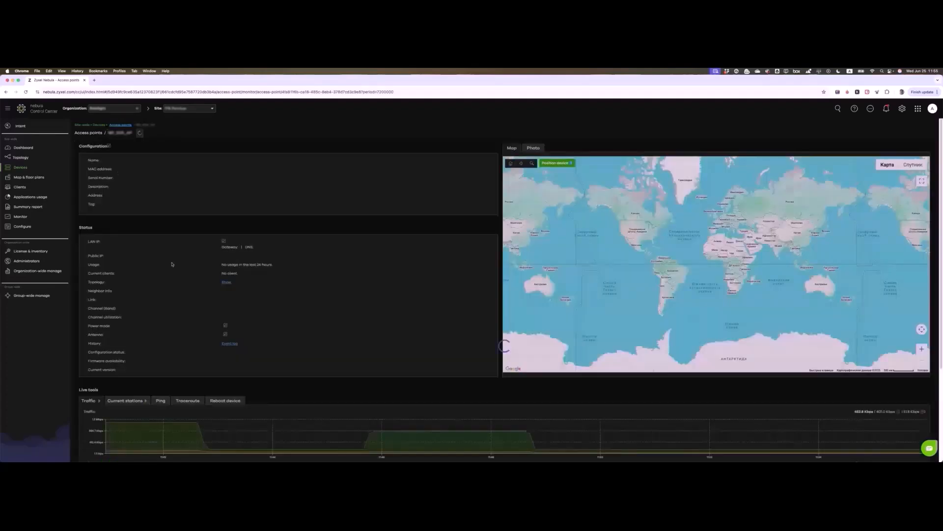
scroll(172, 266, "down", 2)
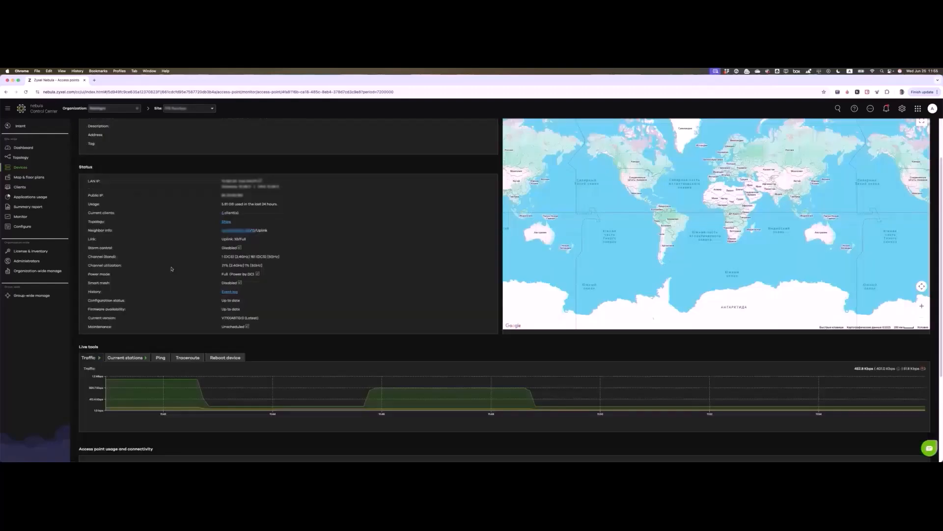
scroll(171, 269, "down", 4)
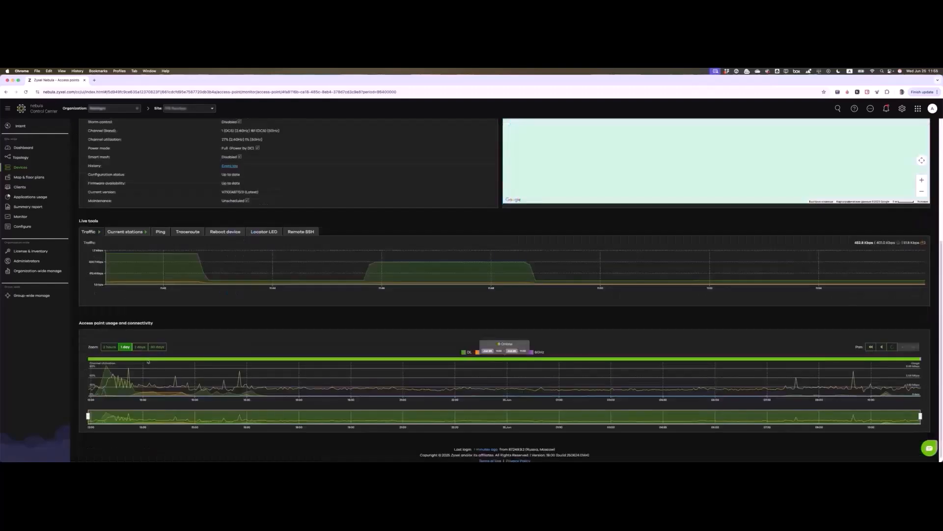
left_click(126, 232)
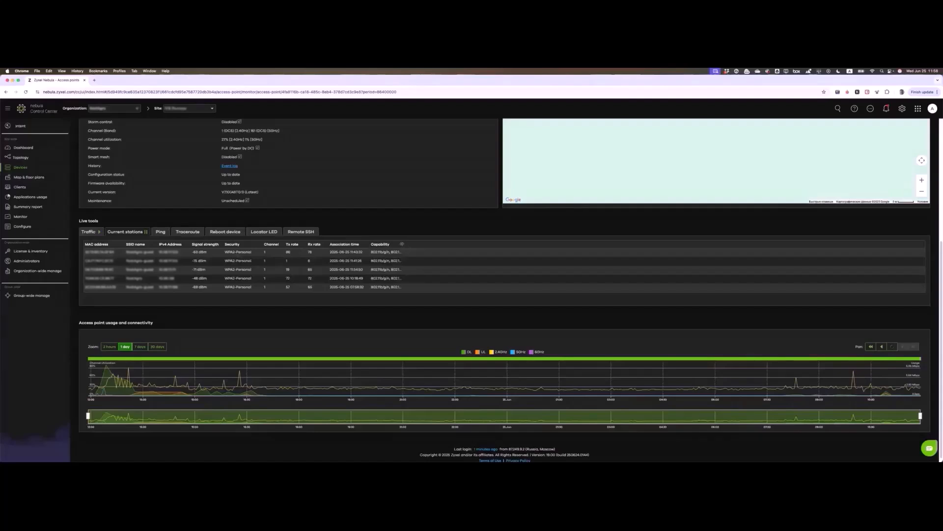
left_click_drag(402, 243, 428, 244)
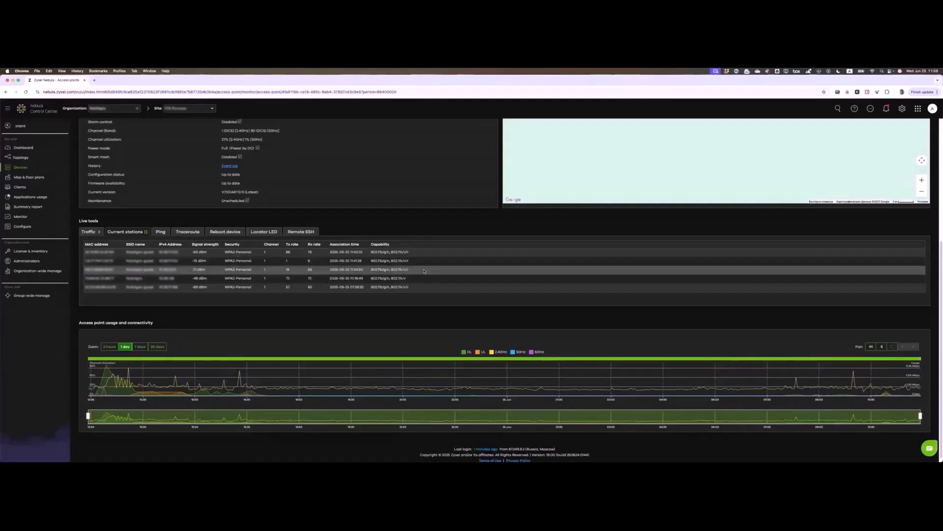
left_click(156, 234)
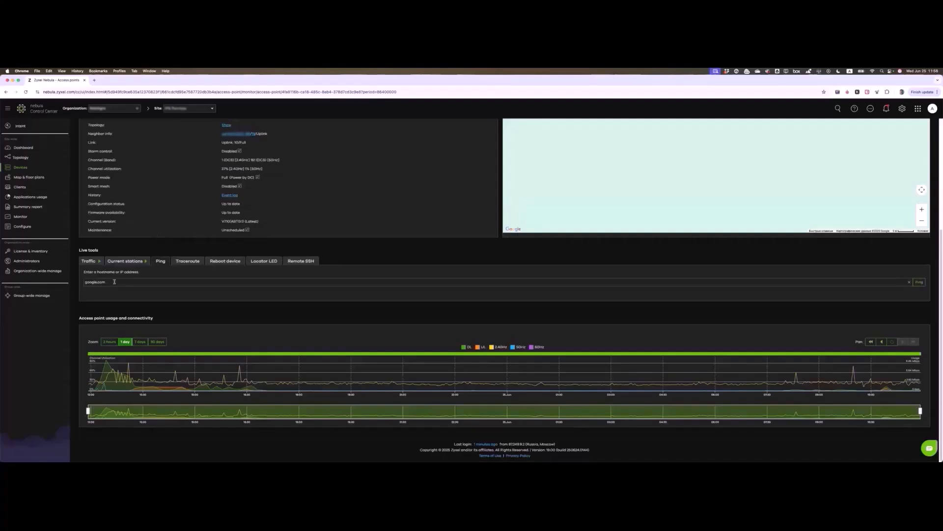
Step: Look at the Reboot device and Locator LED tools, then start editing the access point's Name
left_click(216, 261)
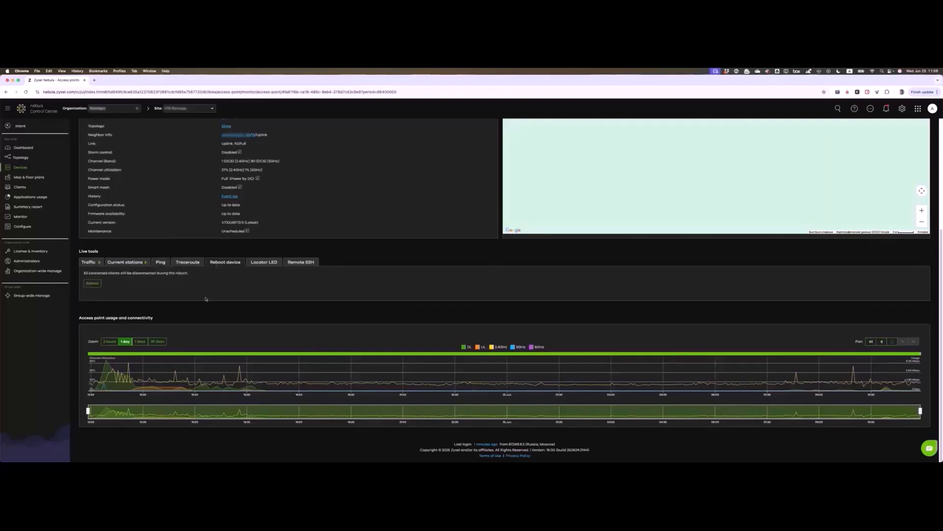
left_click(262, 262)
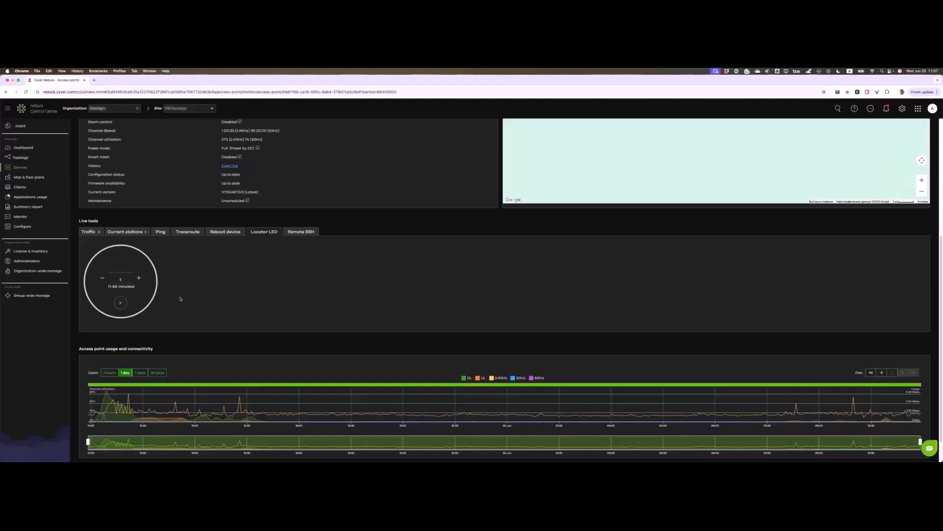
scroll(180, 298, "up", 10)
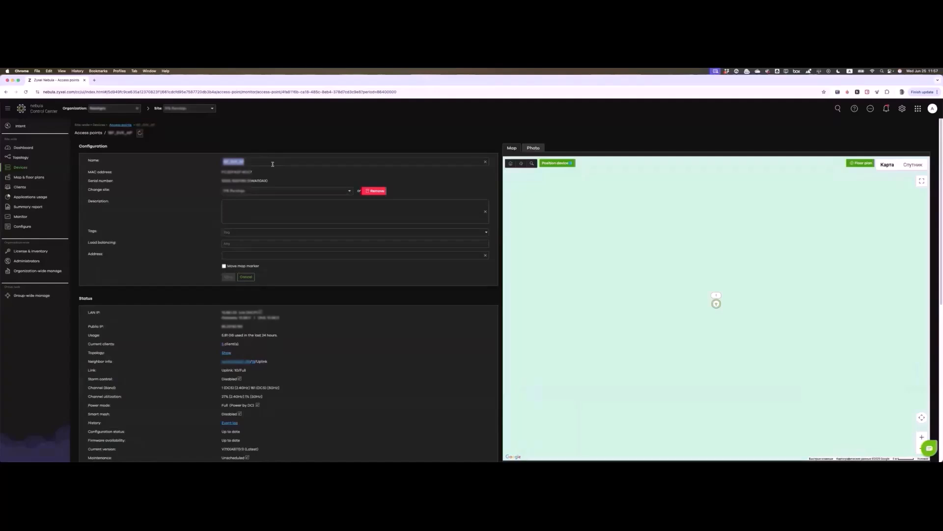
left_click(276, 161)
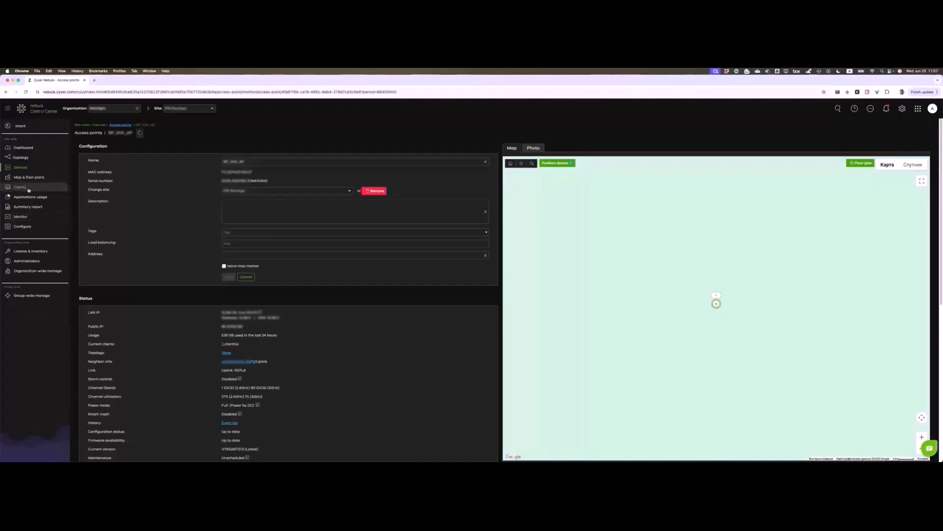
Step: Filter Clients to the 258 wired clients, select the QLogic row, and show its policy options
left_click(29, 189)
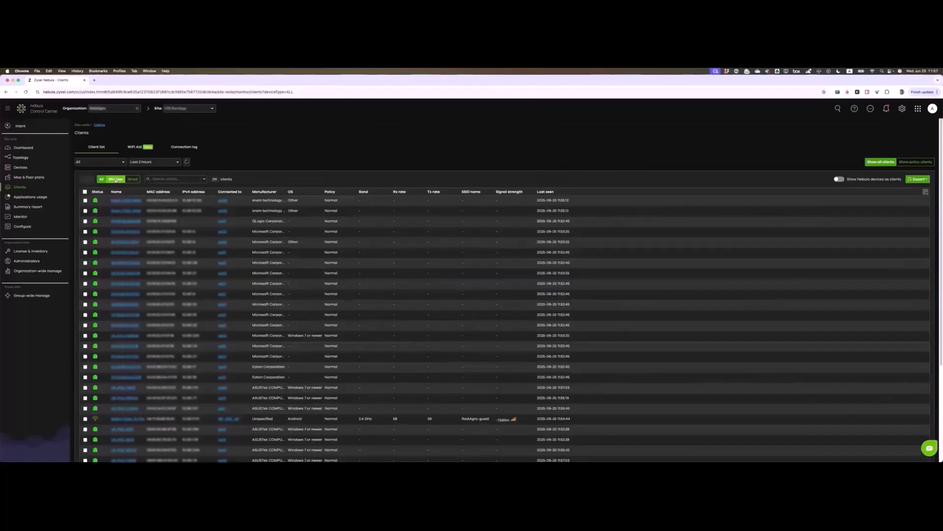
left_click(116, 180)
left_click(132, 179)
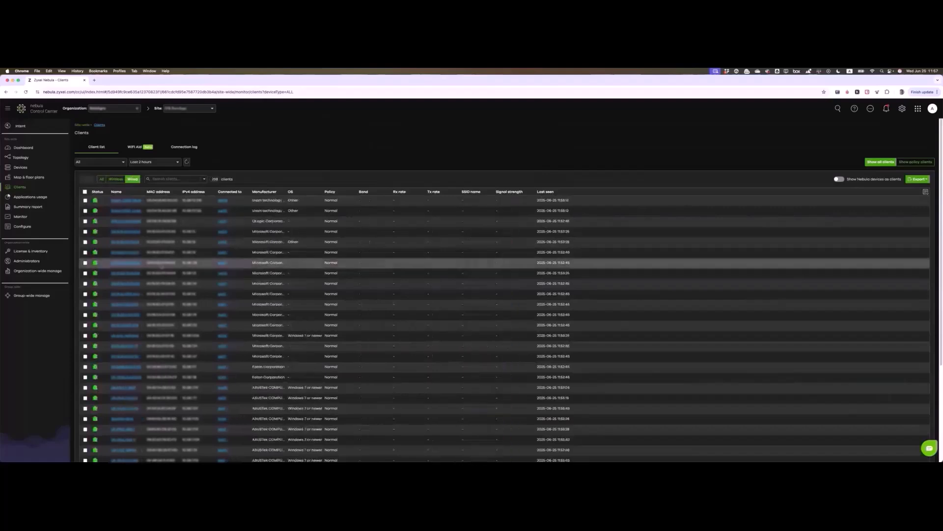
left_click(84, 222)
left_click(87, 179)
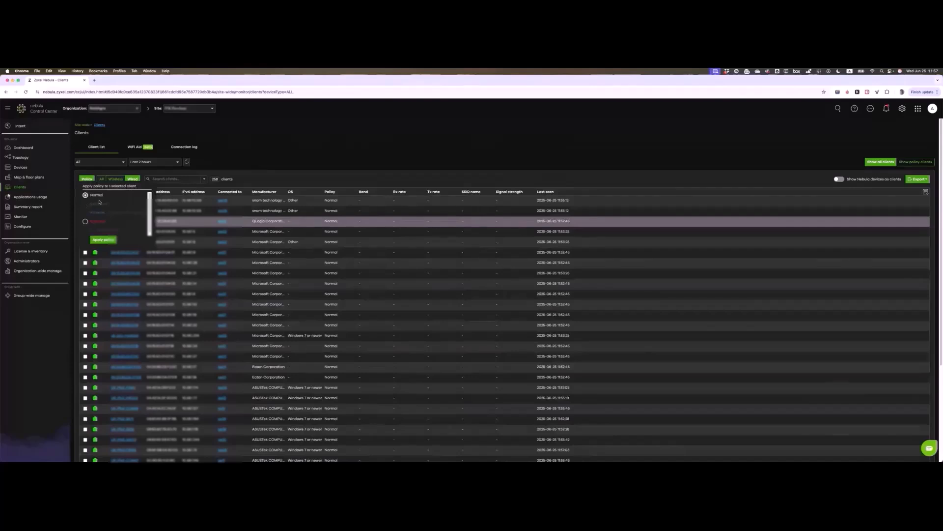
Step: Close the policy list without applying, select the second snom client and deselect QLogic
left_click(241, 158)
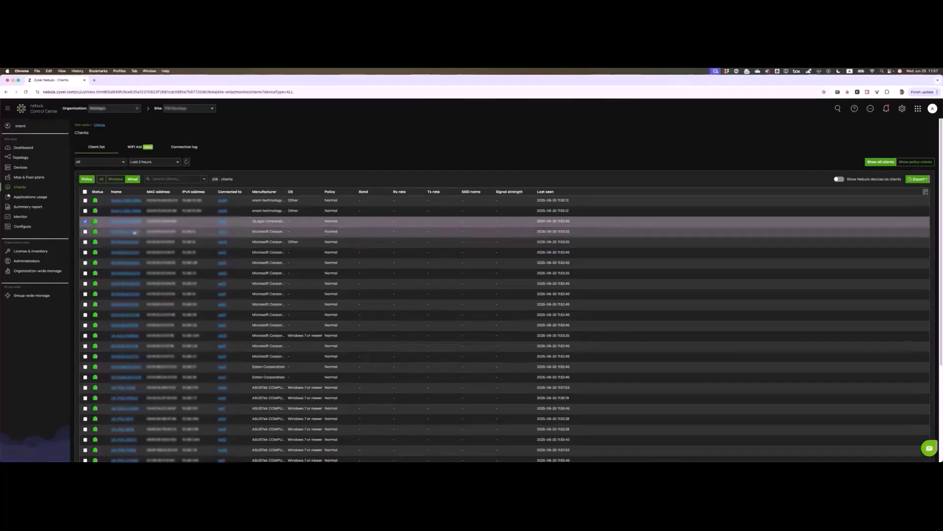
left_click(85, 210)
left_click(85, 221)
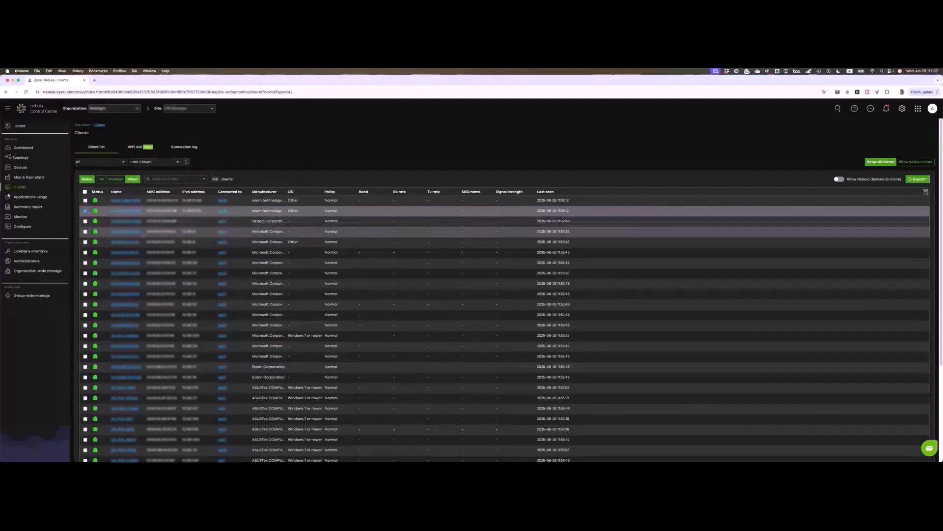
Step: Rename the QLogic client to a new laptop name in its details window
left_click(120, 222)
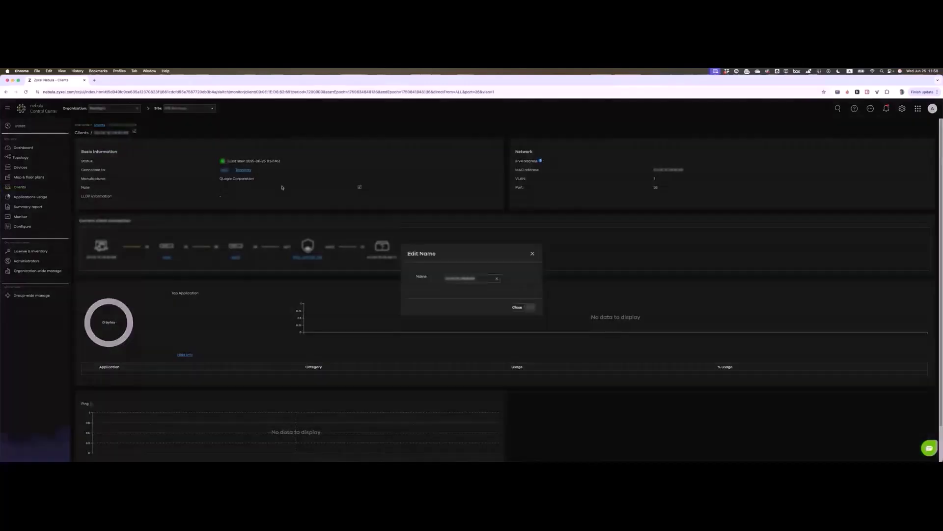
left_click_drag(483, 279, 399, 273)
type("PM")
type("nis Laptop")
left_click(514, 308)
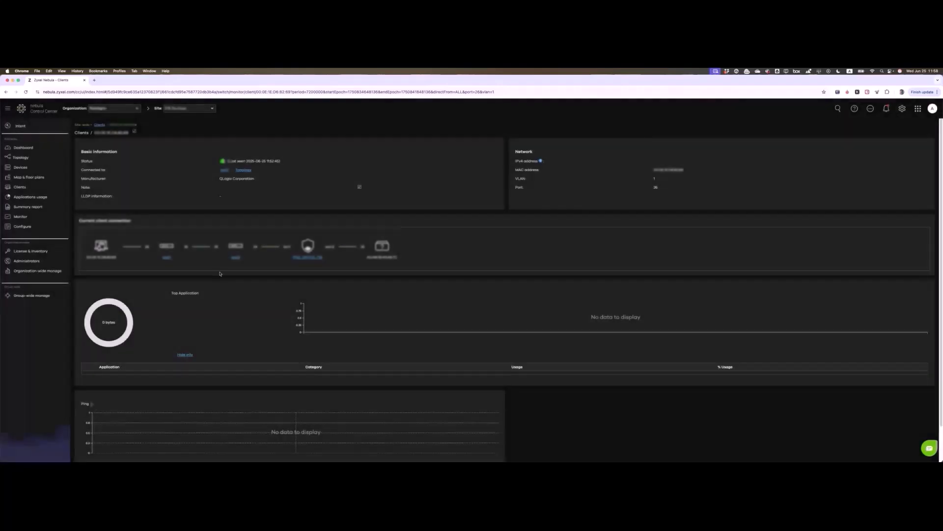
Step: Go to the Switches list showing the site's 14 switches with status, model and firmware
scroll(228, 270, "down", 2)
scroll(228, 278, "up", 2)
scroll(227, 288, "down", 2)
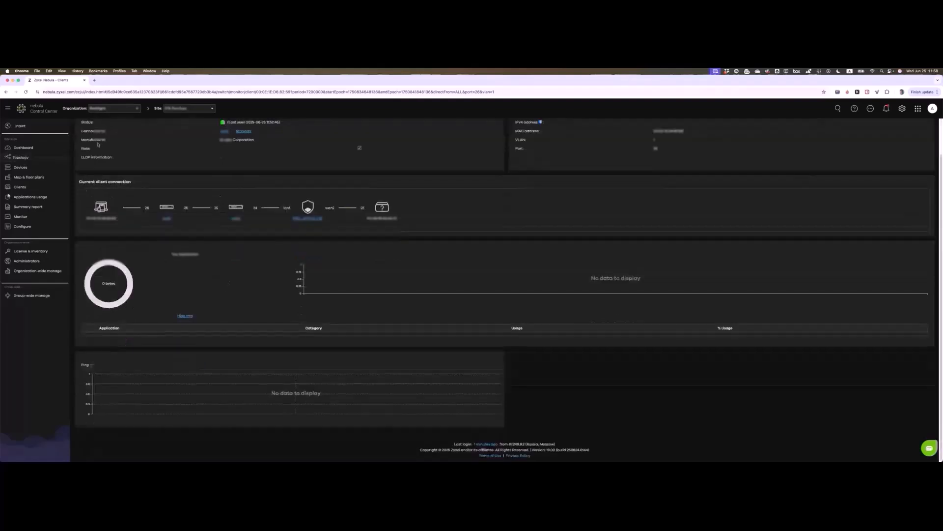
left_click(167, 219)
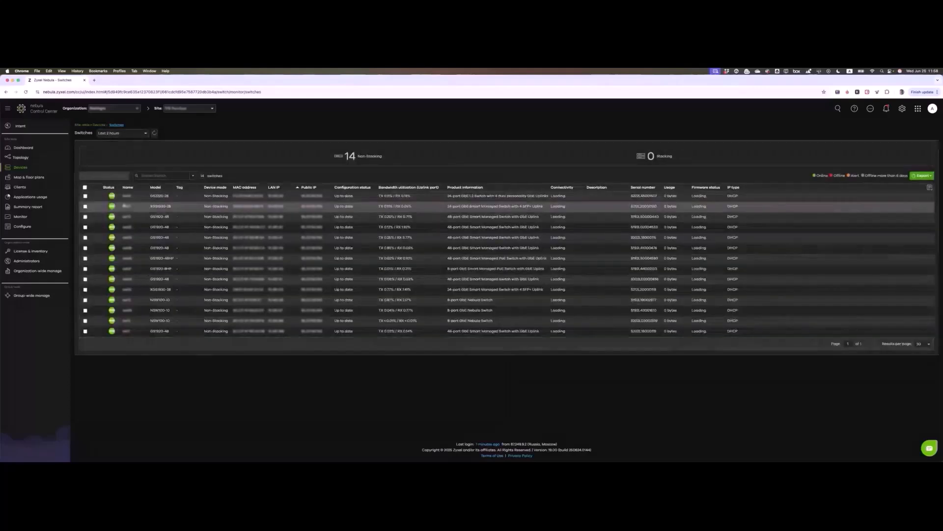
Step: Open the first switch's detail page and look over its Ports grid
left_click(126, 196)
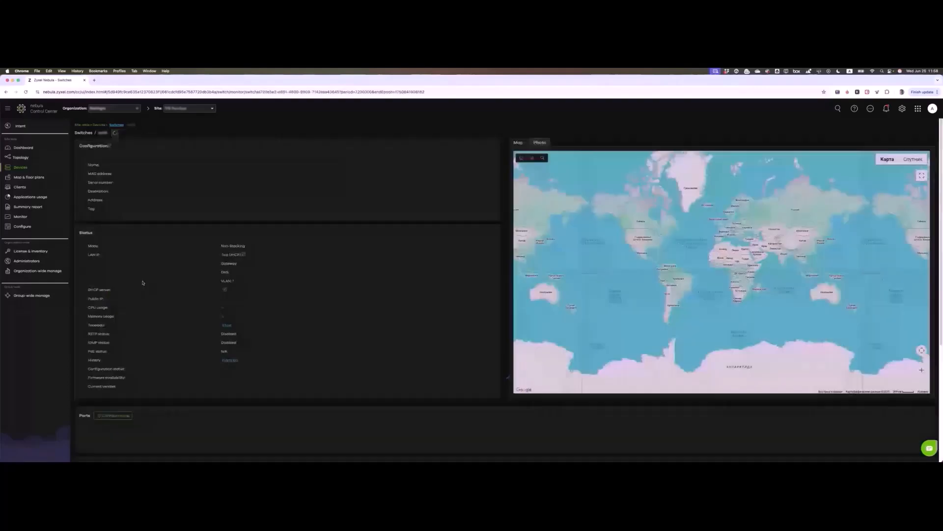
scroll(167, 297, "down", 5)
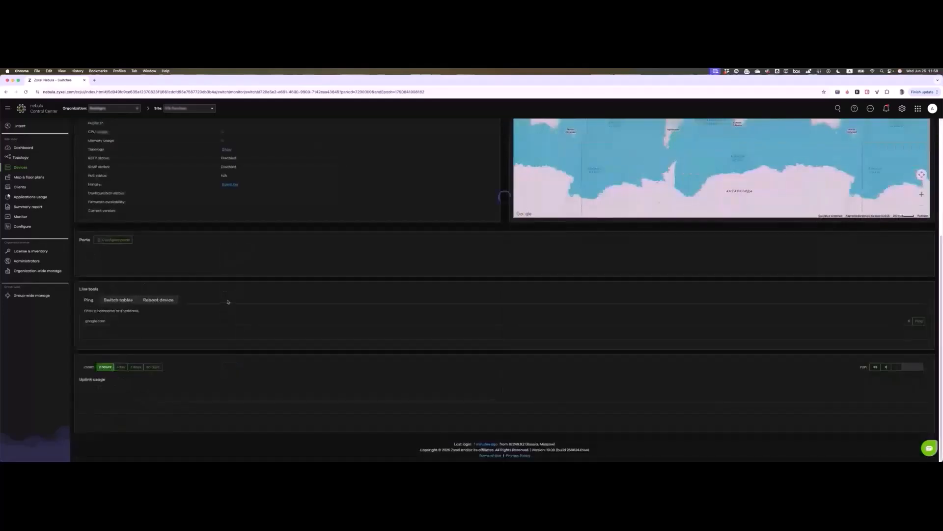
scroll(211, 281, "up", 5)
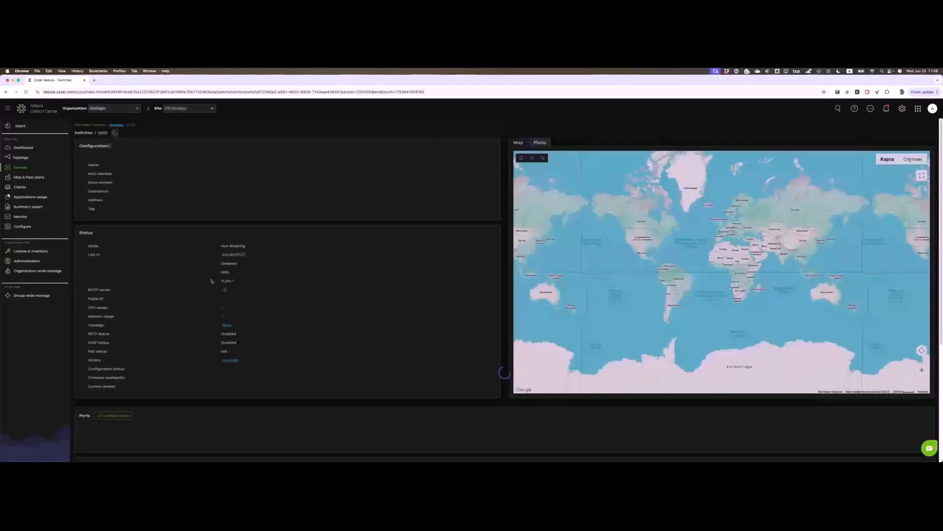
scroll(212, 281, "down", 8)
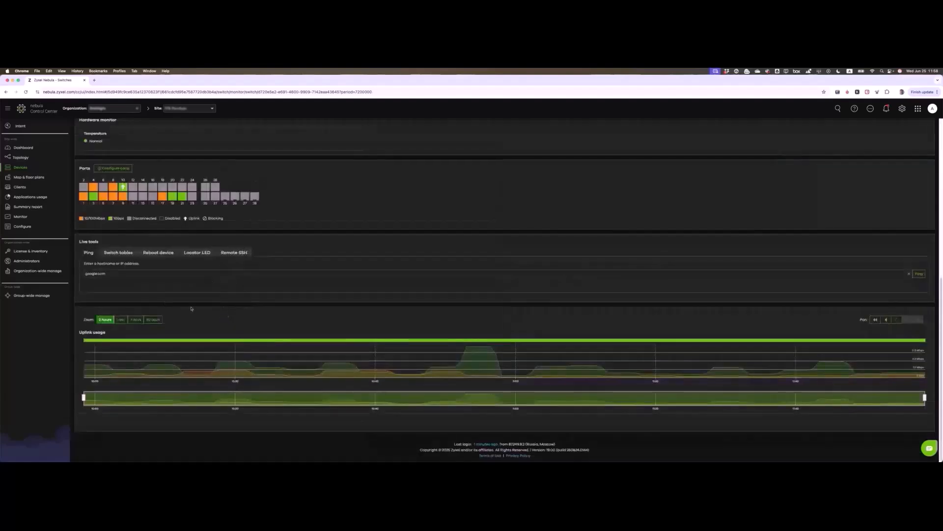
Step: Open Port 1's page to review its 100M/Auto trunk settings, bandwidth utilization and packet counters
mouse_move(98, 203)
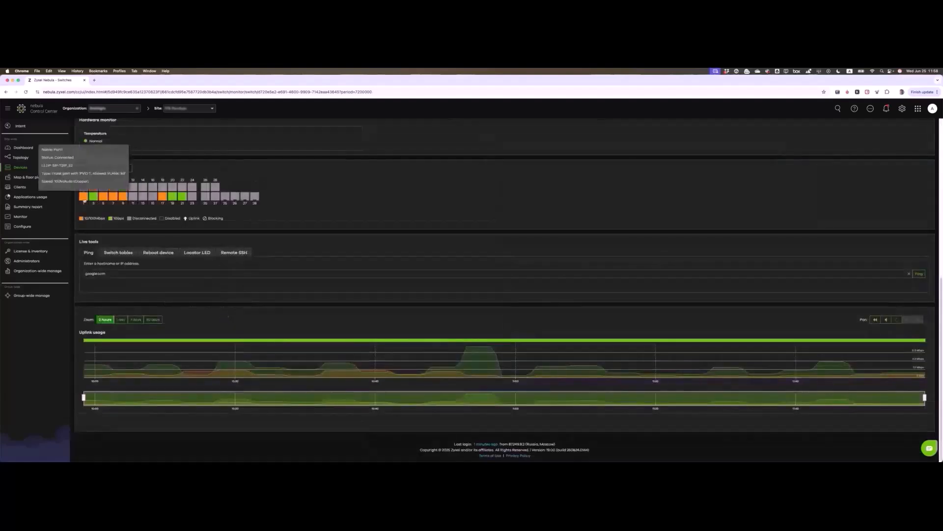
left_click(98, 203)
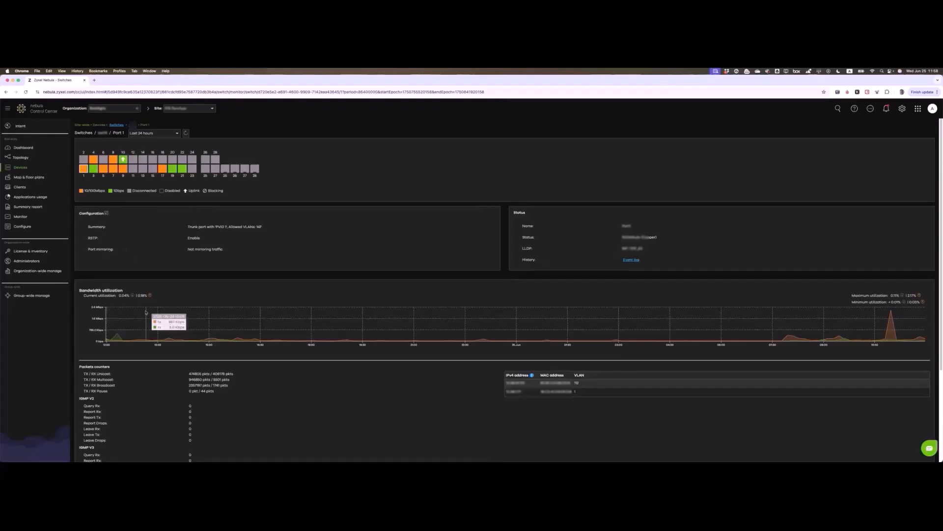
scroll(397, 299, "down", 5)
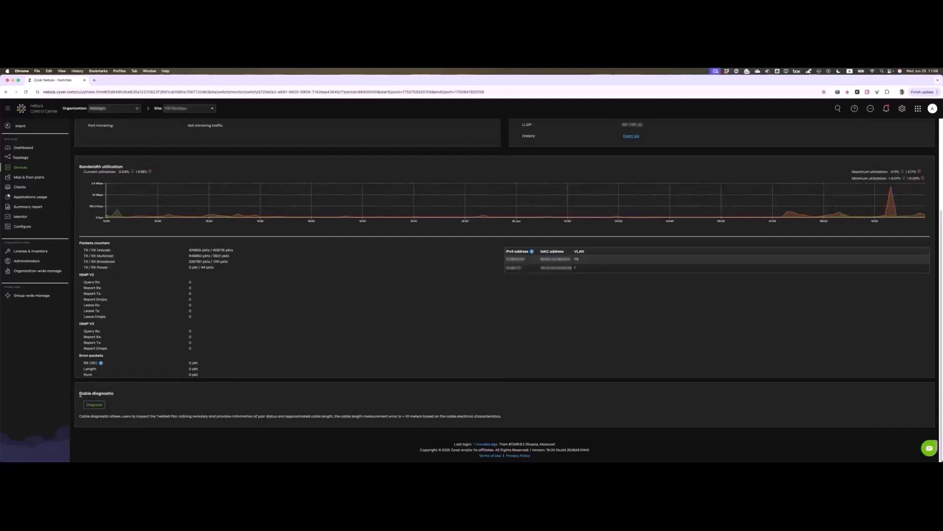
left_click_drag(80, 393, 98, 393)
left_click(141, 412)
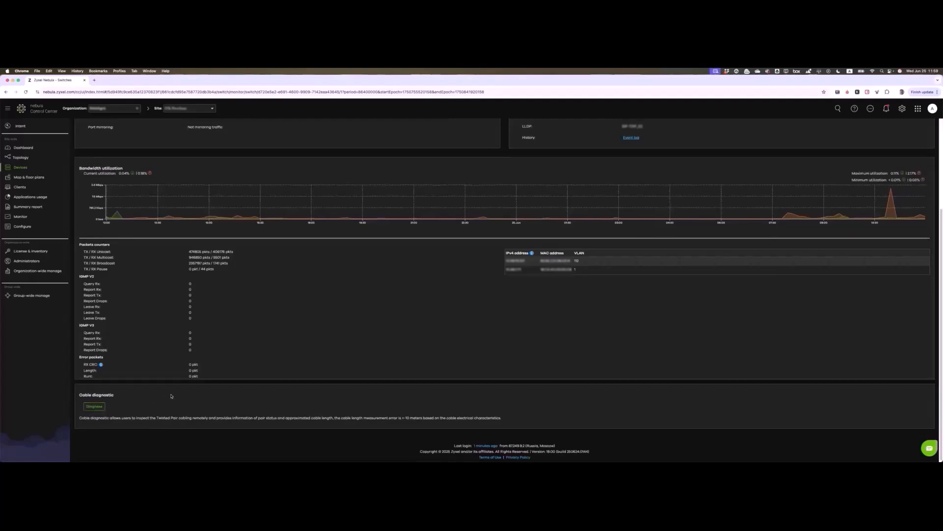
scroll(175, 399, "up", 3)
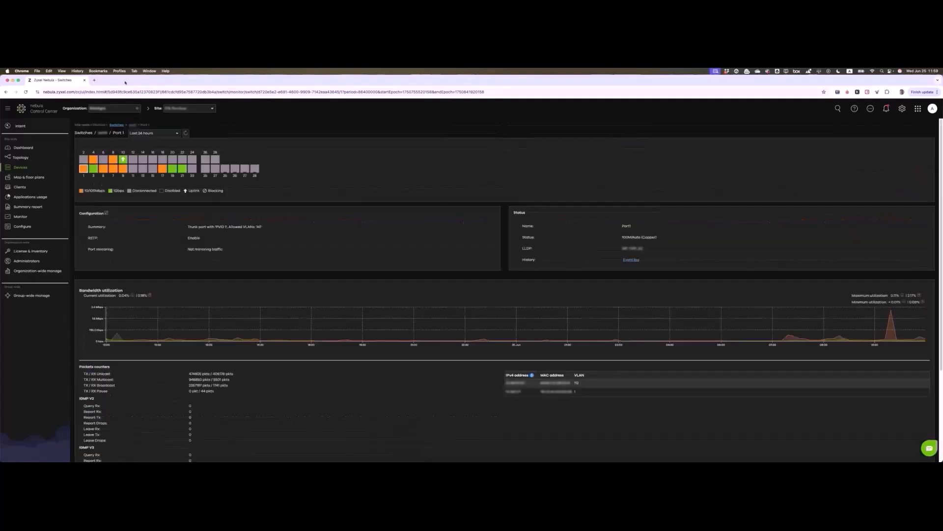
Step: Add a third wireless network from Configure > SSID settings
left_click(24, 226)
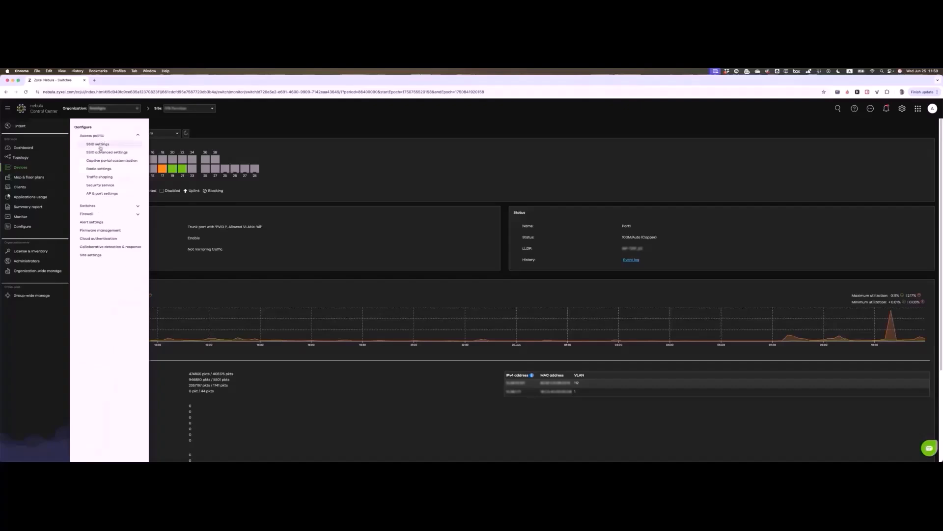
left_click(104, 145)
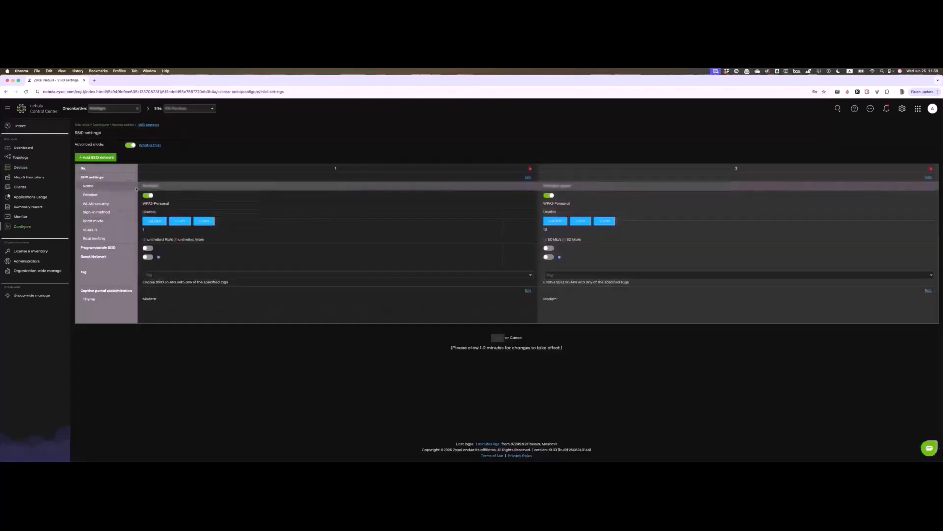
left_click(100, 159)
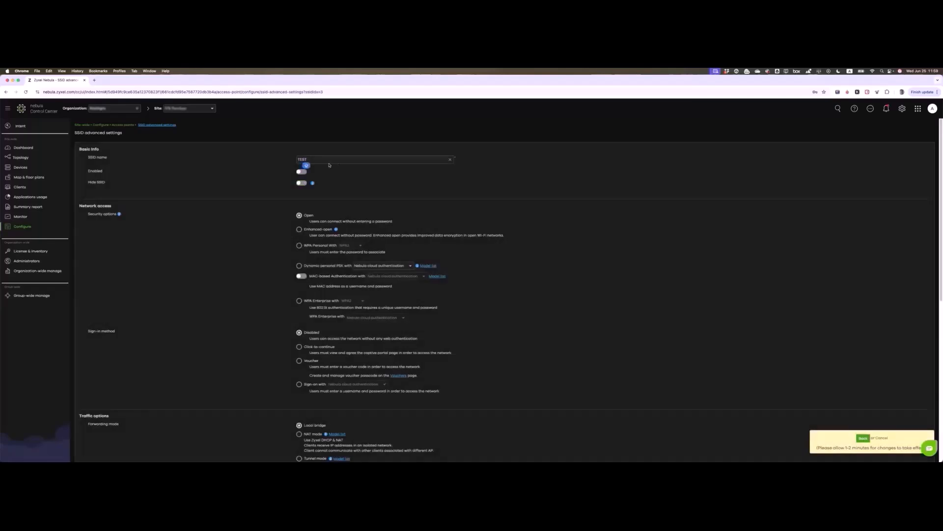
Step: Name the network TEST SSID, enable it, keep it broadcast, and secure it with a WPA Personal key
type("SSID")
left_click(302, 173)
left_click(303, 184)
left_click(303, 184)
left_click(300, 245)
left_click(425, 254)
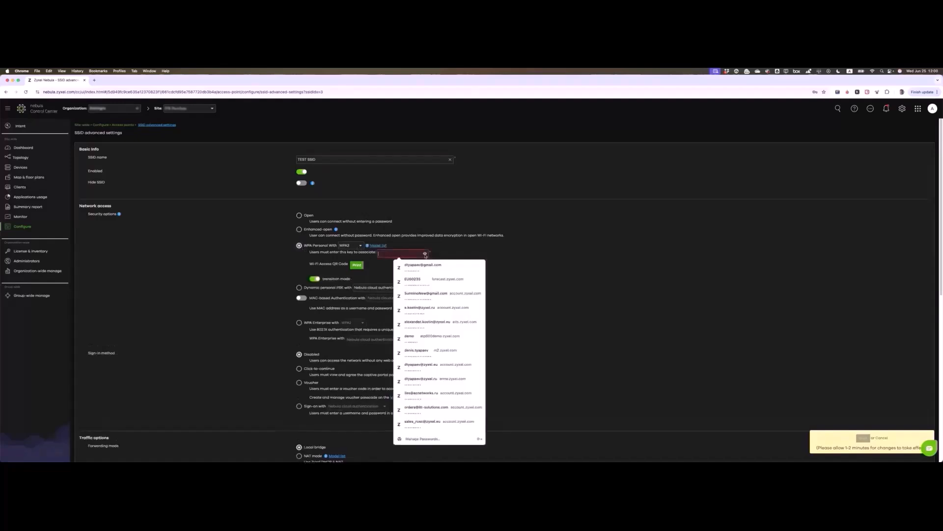
type("1")
key("super+v")
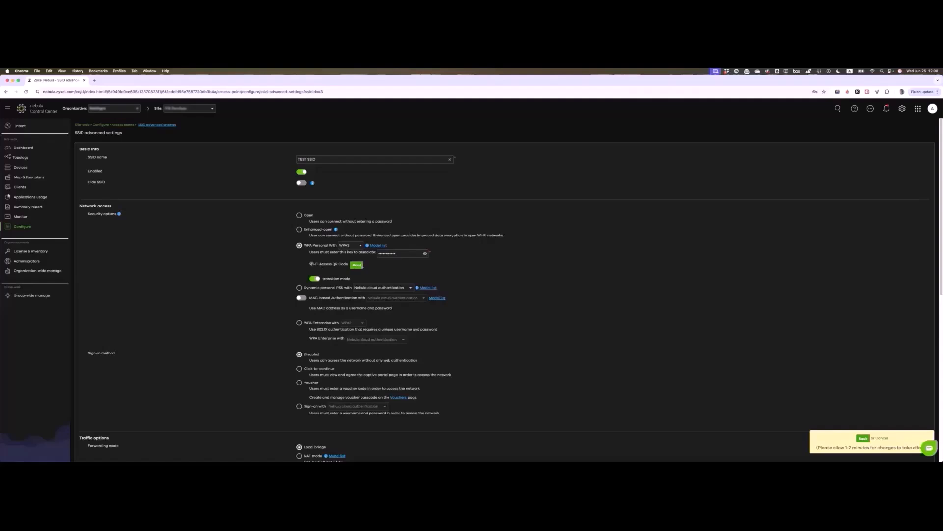
left_click_drag(311, 263, 350, 264)
Step: Raise TEST SSID's per-client download and upload rate limits, keeping the 2.4 GHz band on
left_click(337, 268)
scroll(378, 272, "down", 5)
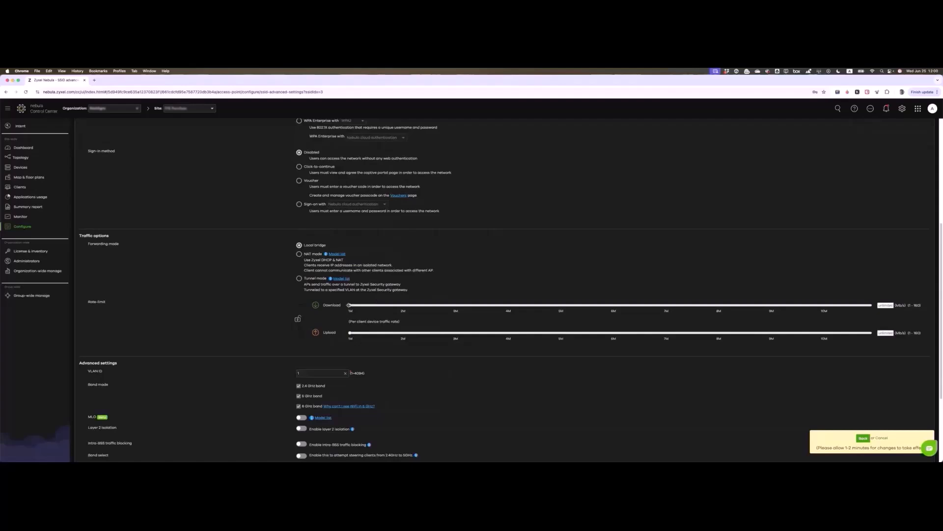
left_click_drag(349, 305, 561, 316)
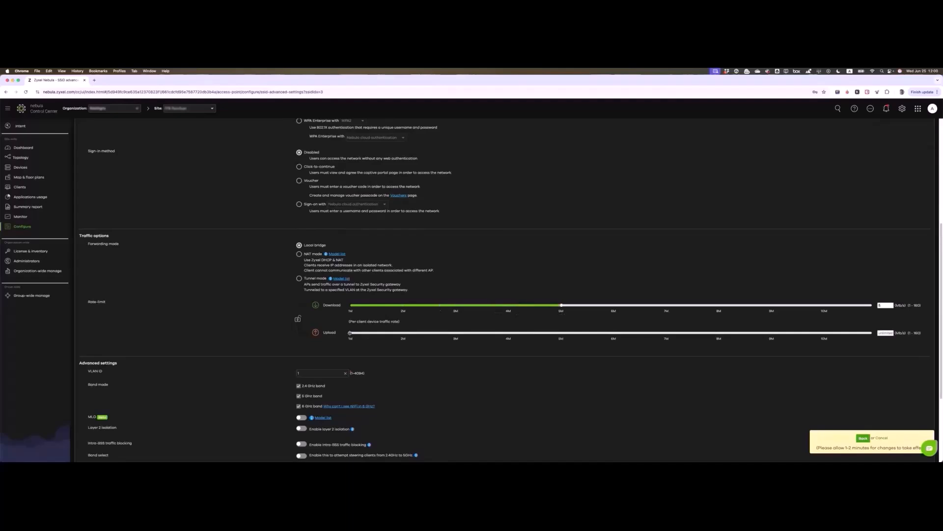
left_click_drag(350, 332, 562, 334)
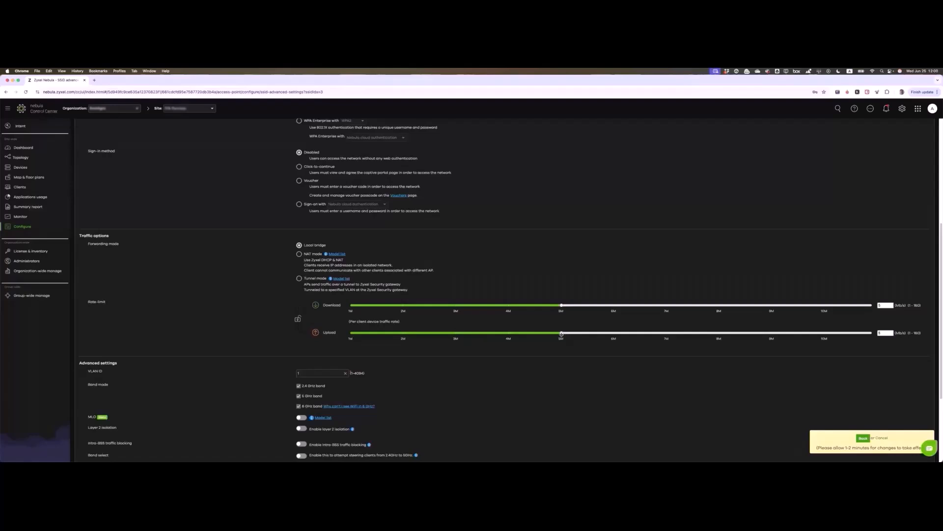
scroll(428, 261, "down", 3)
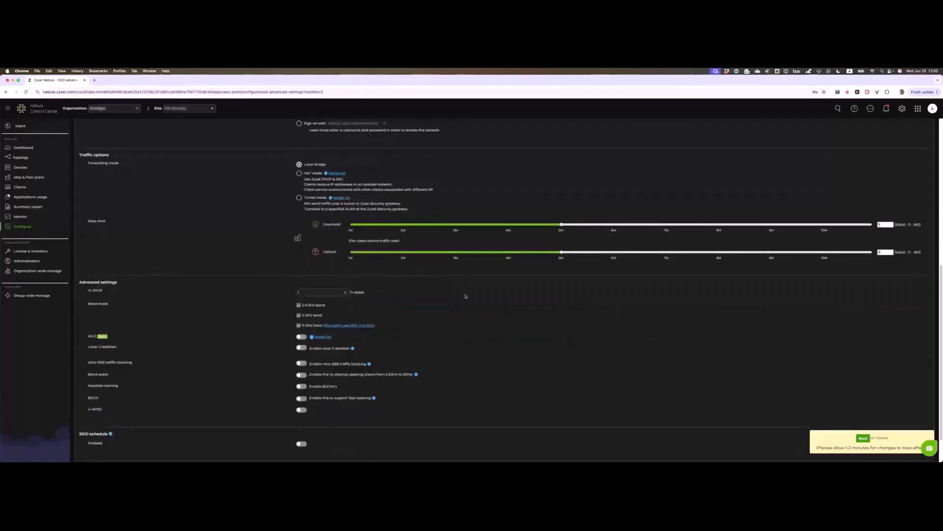
left_click(299, 305)
left_click(298, 305)
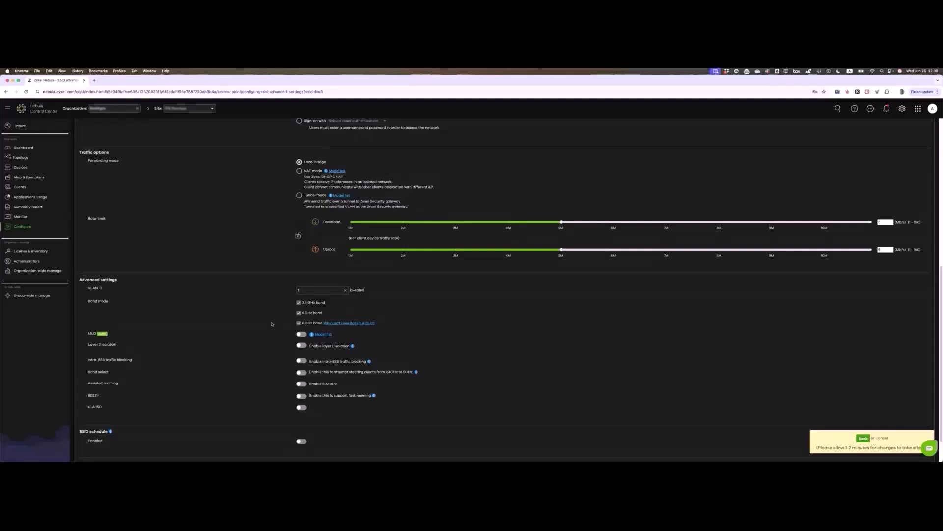
Step: Turn on Layer 2 isolation, band select, 802.11k/v, 802.11r and U-APSD
scroll(271, 323, "down", 2)
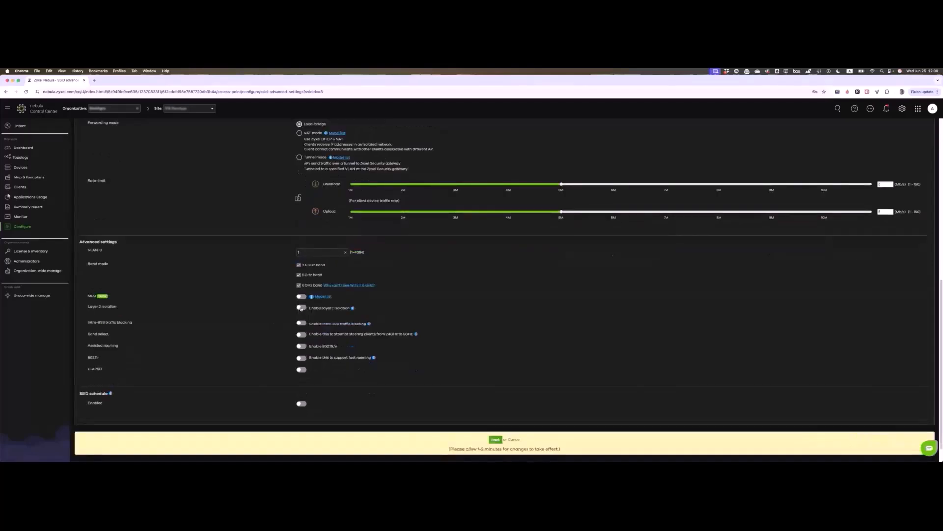
left_click(301, 309)
scroll(268, 324, "down", 2)
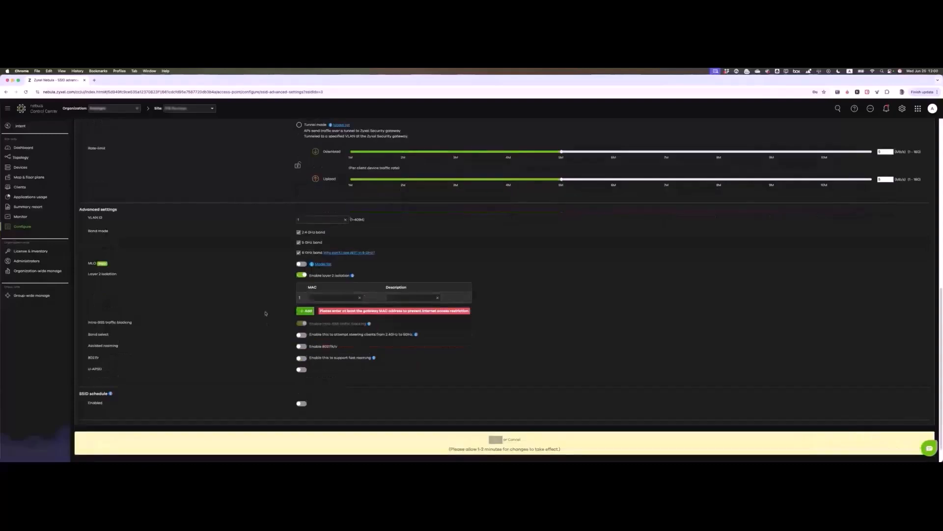
left_click(310, 335)
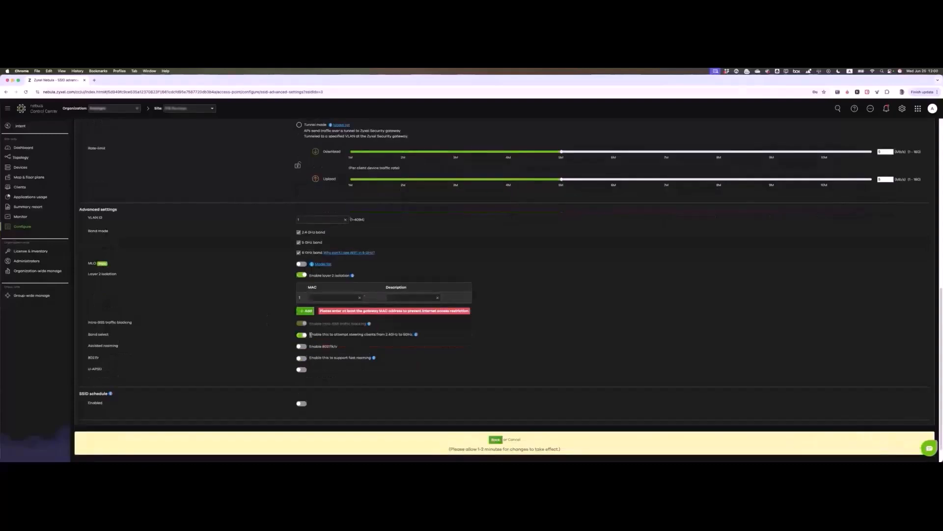
left_click_drag(310, 334, 401, 334)
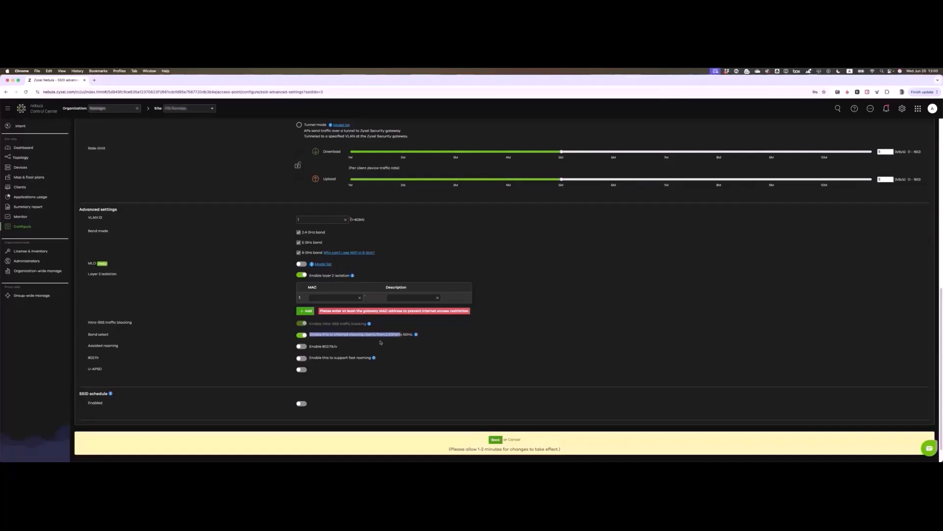
left_click(380, 341)
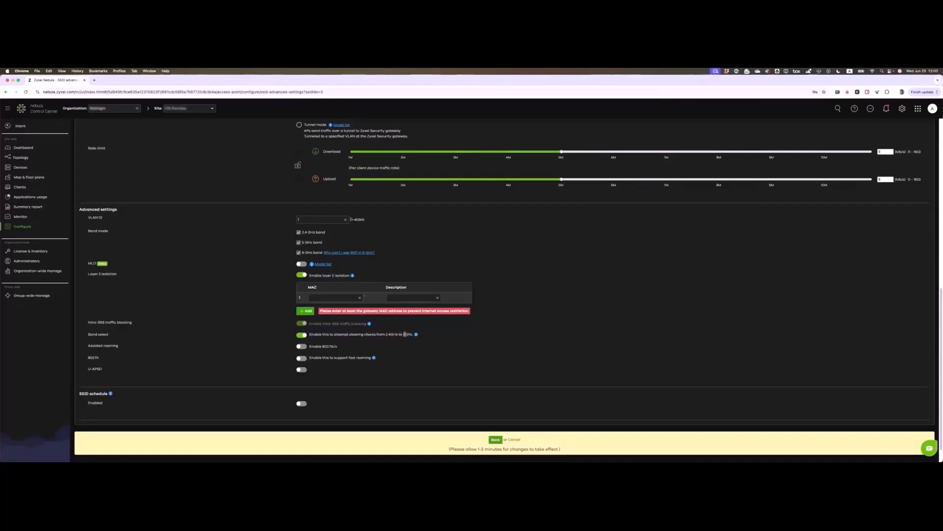
left_click(302, 347)
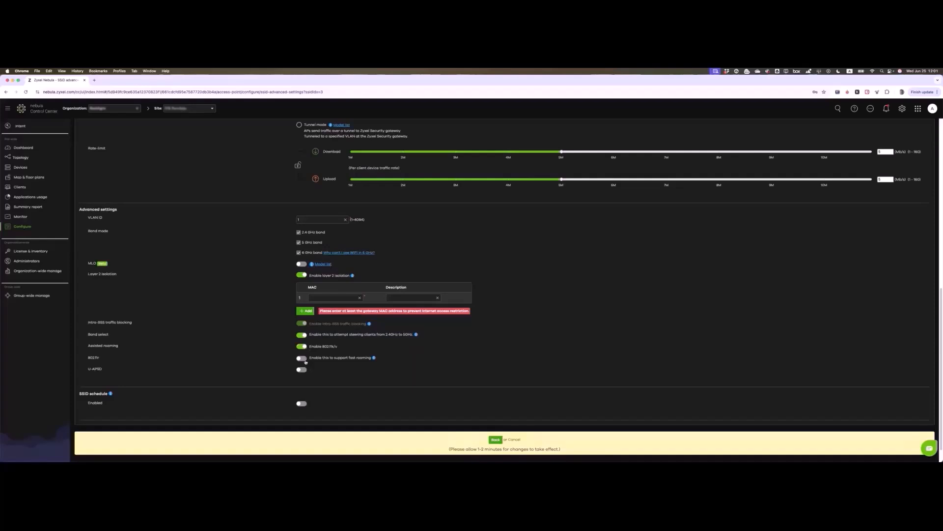
left_click(302, 358)
left_click_drag(88, 369, 107, 371)
left_click(276, 375)
left_click(298, 370)
Step: Enable SSID scheduling, dismissing the new-schedule dialog without creating one
left_click(302, 403)
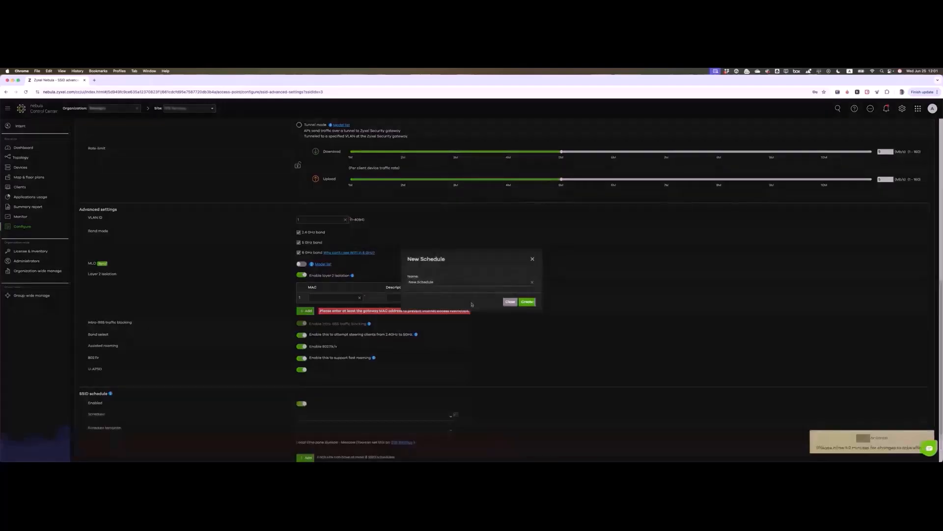
left_click_drag(451, 282, 413, 283)
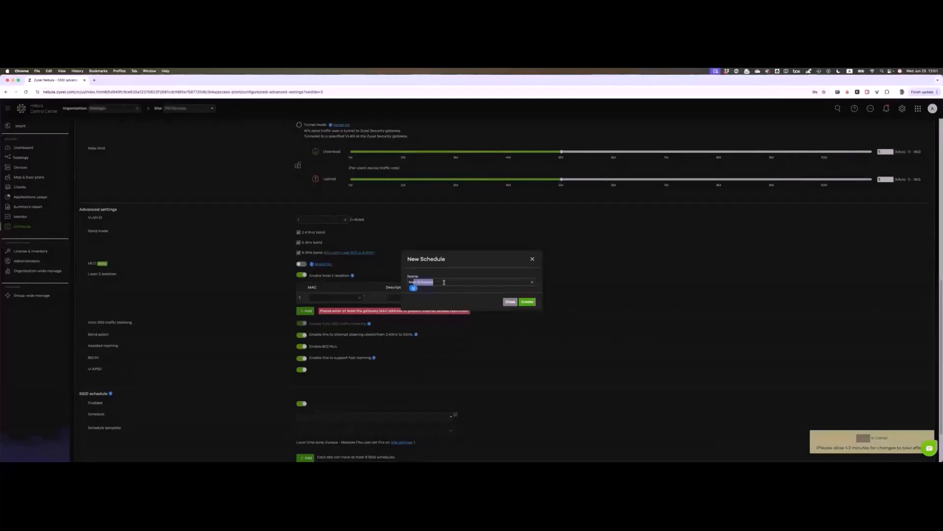
left_click(509, 302)
scroll(216, 330, "down", 2)
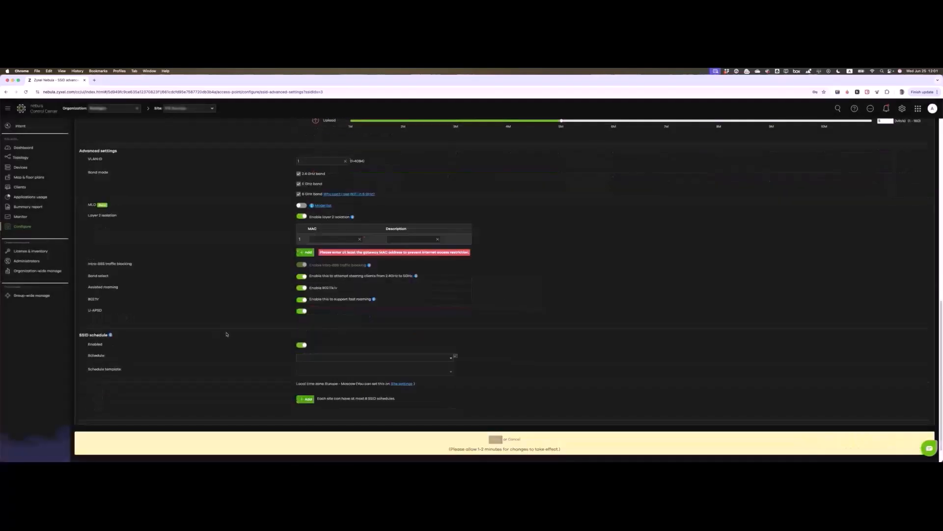
scroll(28, 204, "up", 10)
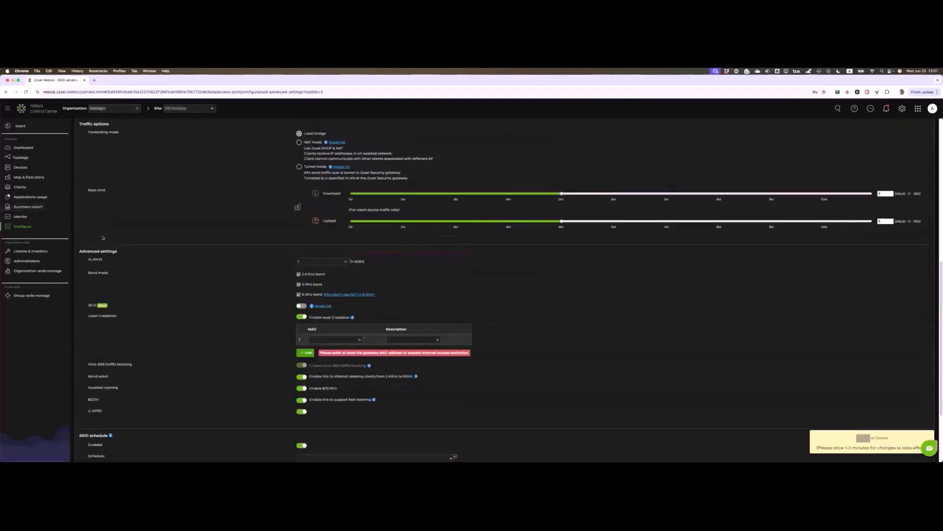
Step: Leave the unsaved SSID settings for the Firewall VPN connections monitor
mouse_move(22, 219)
left_click(88, 197)
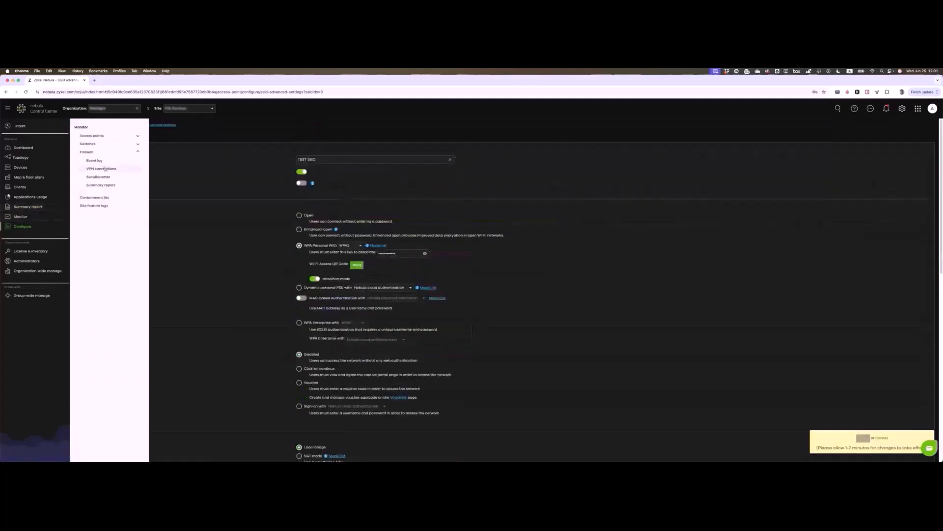
left_click(105, 169)
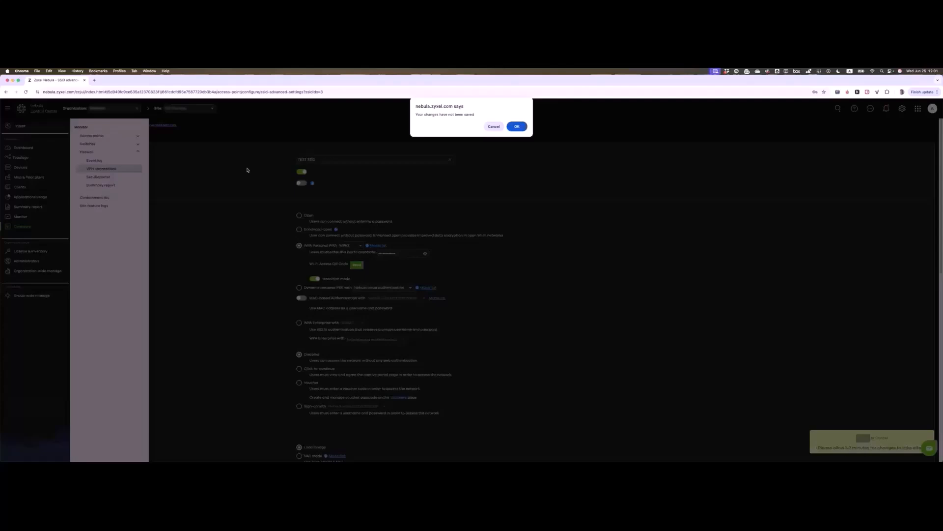
left_click(518, 127)
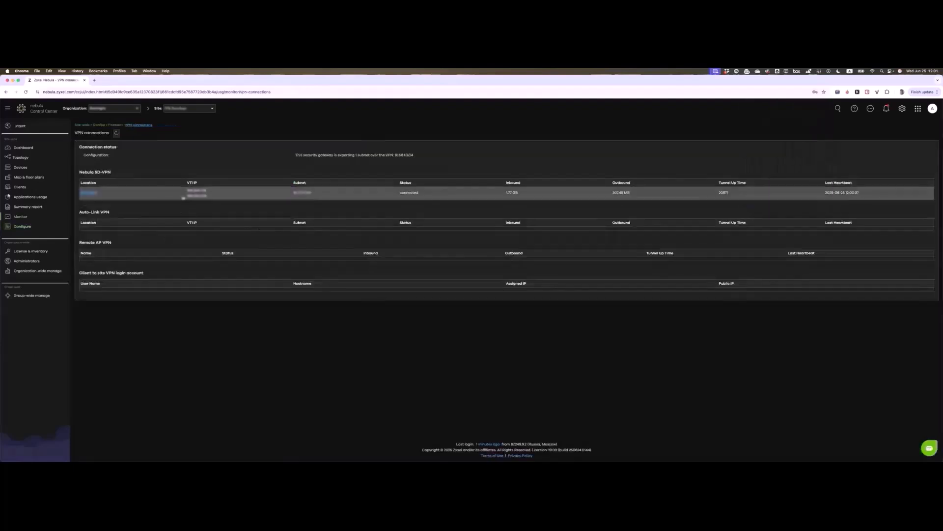
Step: View the SD-VPN tunnel's usage at One_Week zoom, then expand Configure > Firewall
left_click(91, 194)
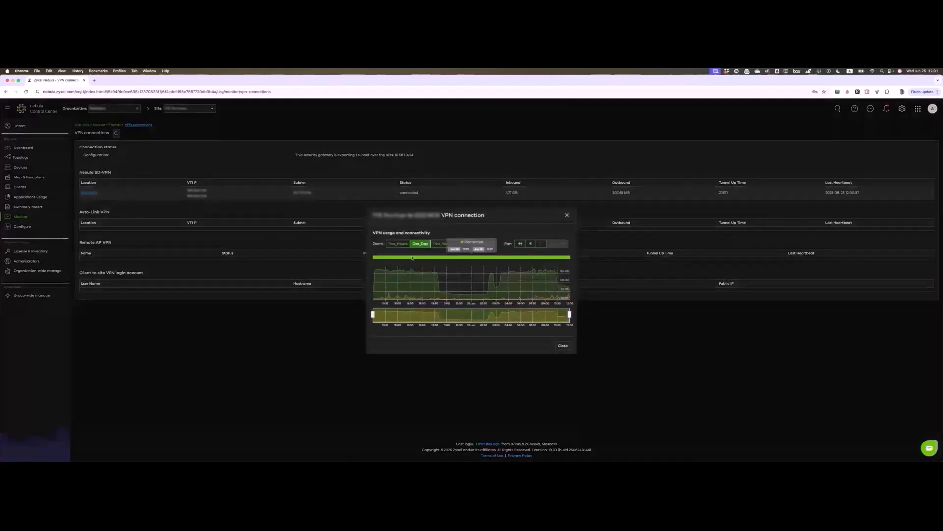
left_click(443, 244)
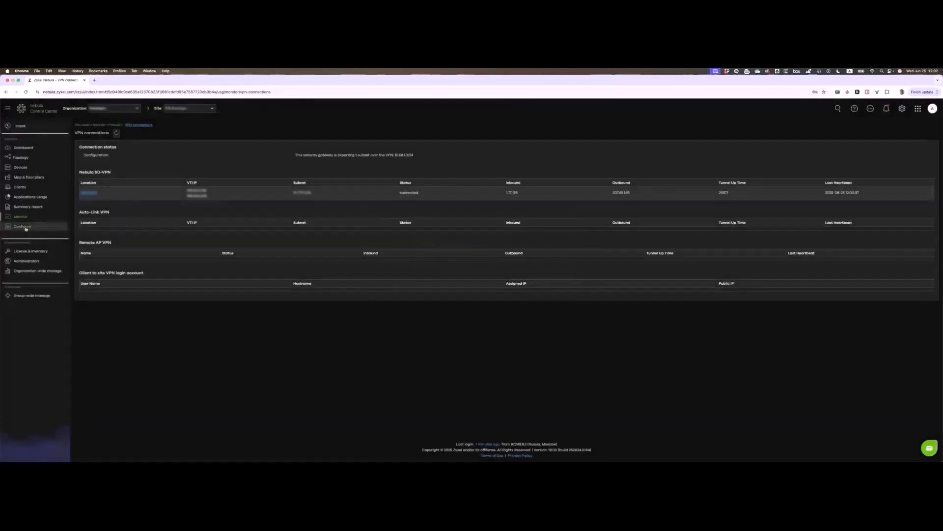
left_click(25, 228)
left_click(97, 215)
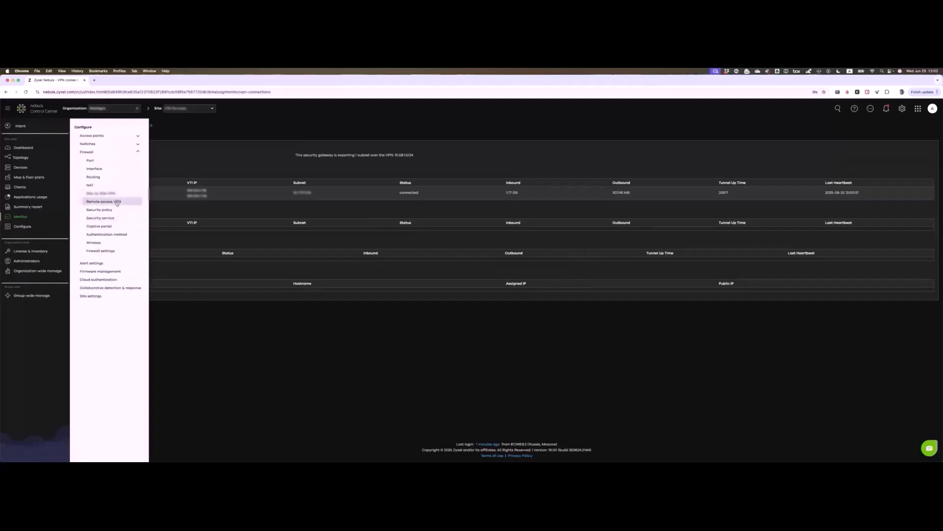
Step: Review the firewall's Remote access VPN IPSec and L2TP VPN server settings
left_click(117, 202)
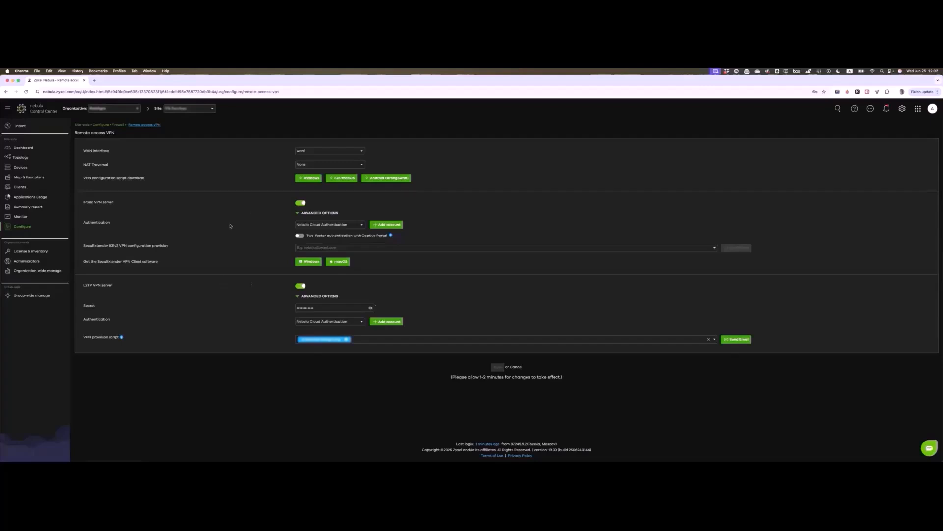
triple_click(88, 202)
left_click_drag(84, 285, 119, 287)
left_click(326, 332)
Step: Show the Site-to-Site VPN page and its SD-VPN section, and browse the site list without switching
mouse_move(22, 226)
left_click(105, 204)
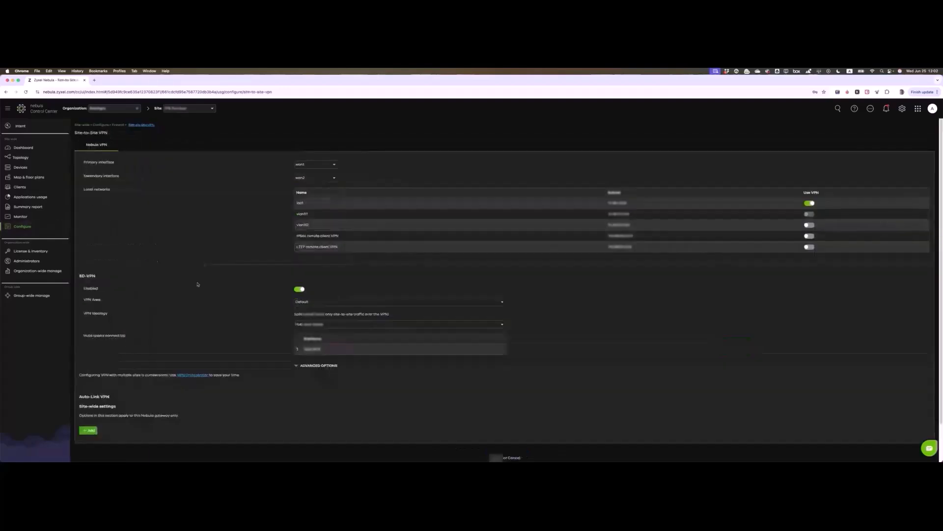
scroll(198, 284, "down", 1)
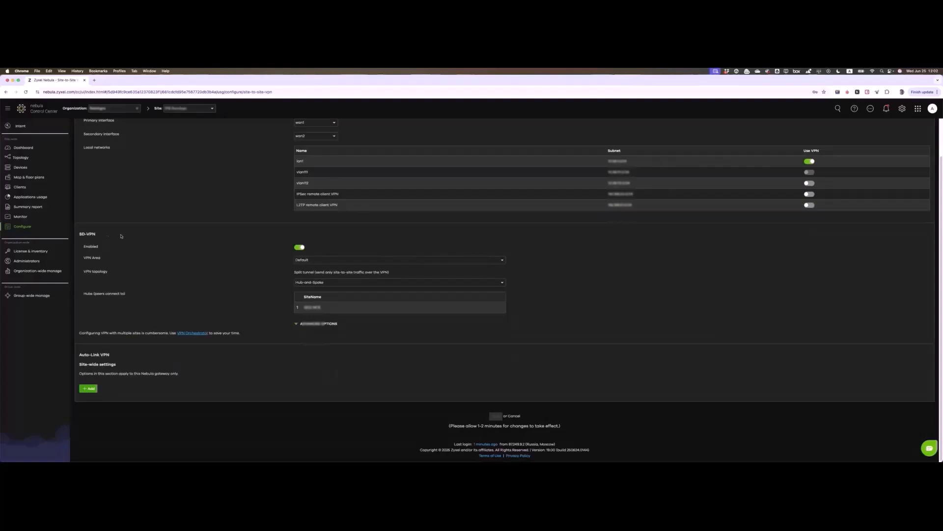
left_click_drag(77, 234, 97, 234)
scroll(169, 275, "up", 2)
left_click(212, 109)
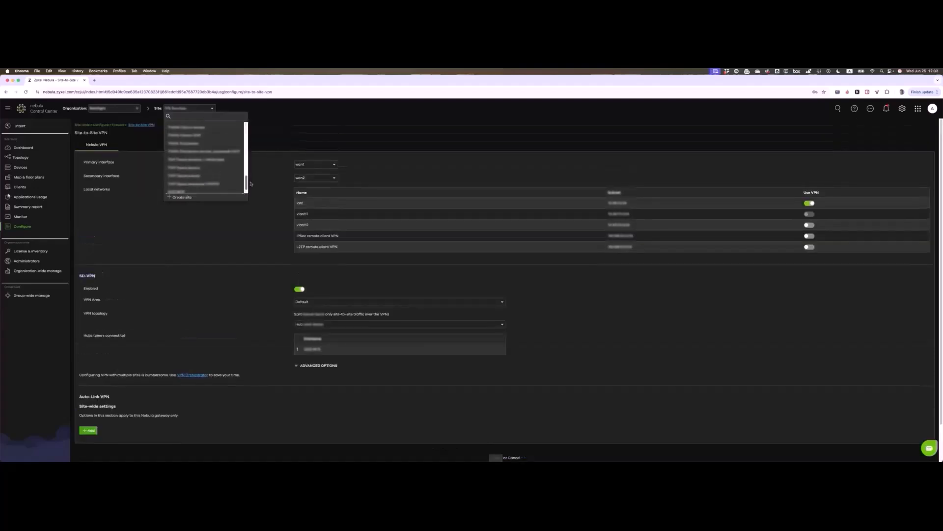
left_click_drag(247, 128, 249, 196)
left_click(228, 224)
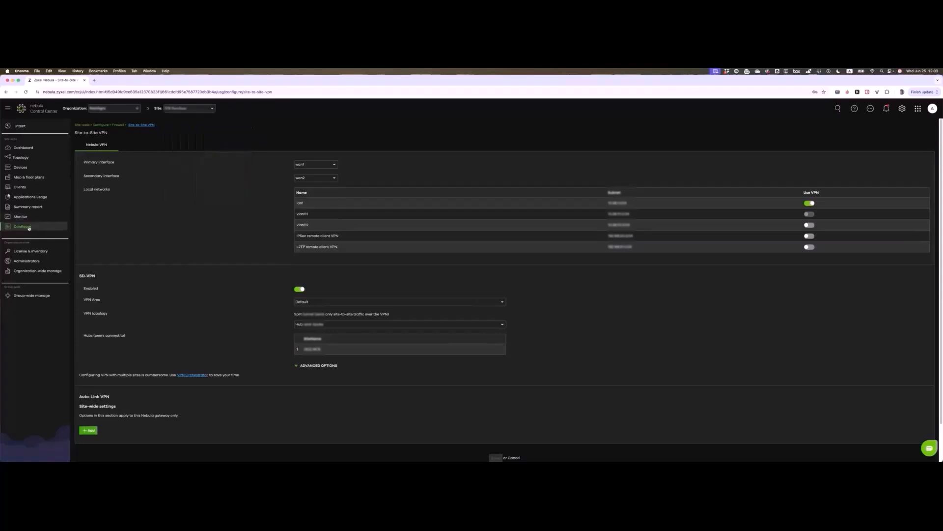
mouse_move(35, 217)
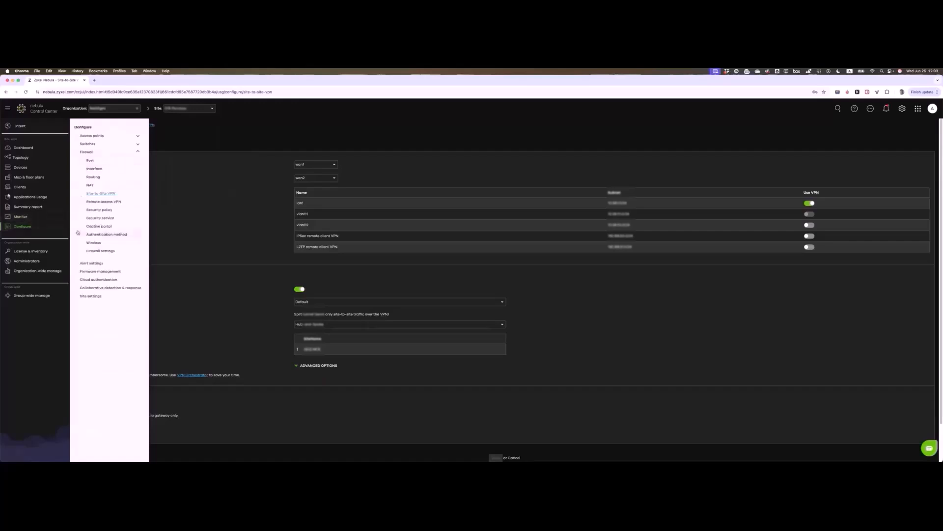
Step: Show the Security service settings and look at the IPS and Sandboxing sections
left_click(107, 218)
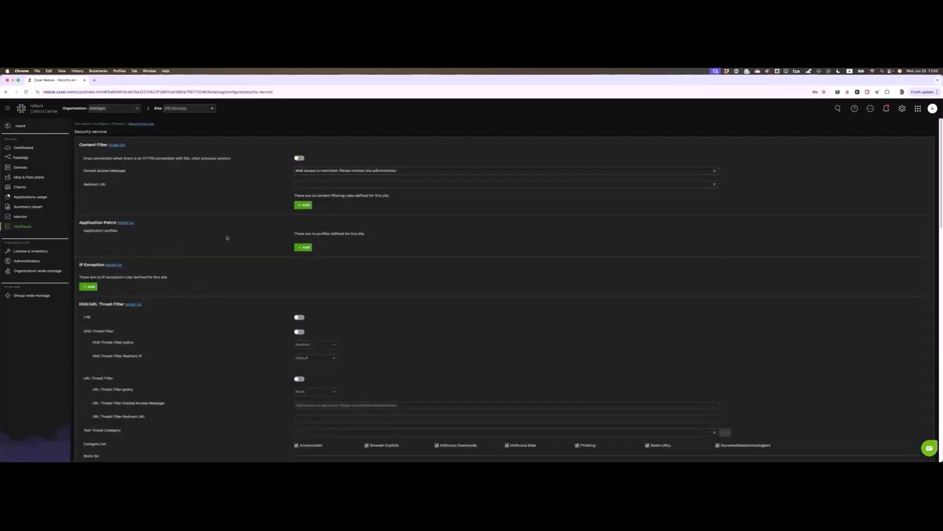
scroll(226, 240, "down", 5)
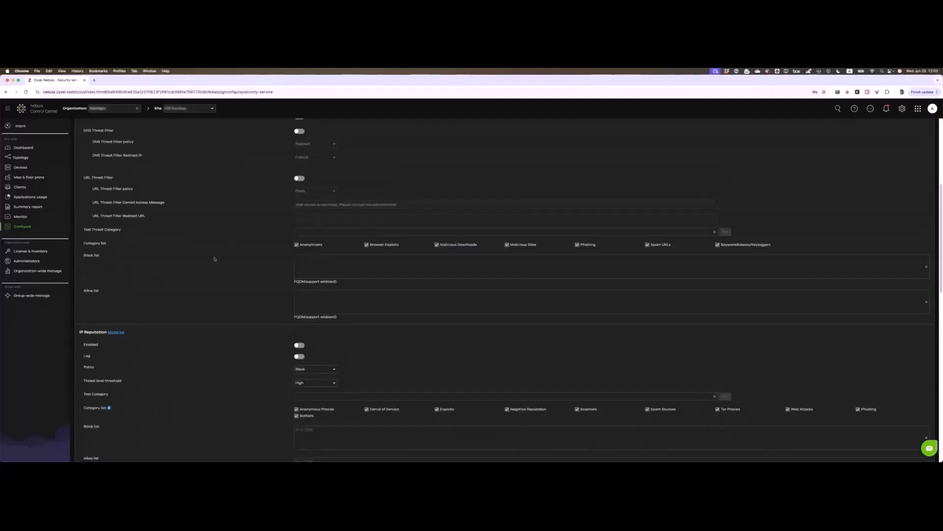
scroll(214, 259, "down", 10)
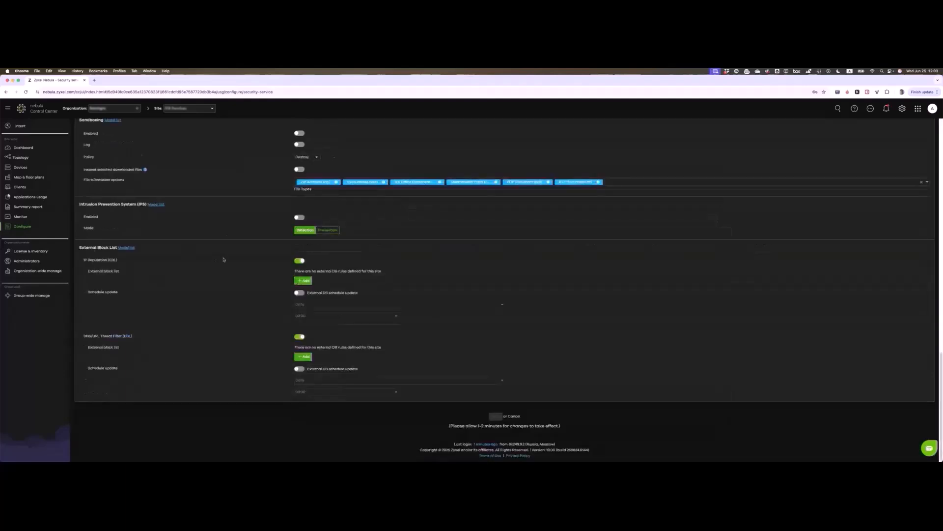
scroll(177, 256, "up", 1)
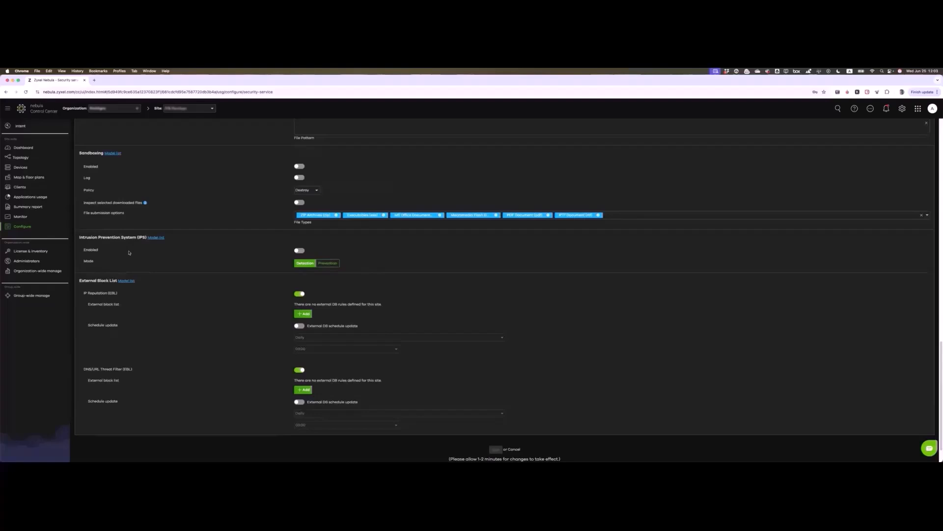
left_click_drag(79, 237, 146, 238)
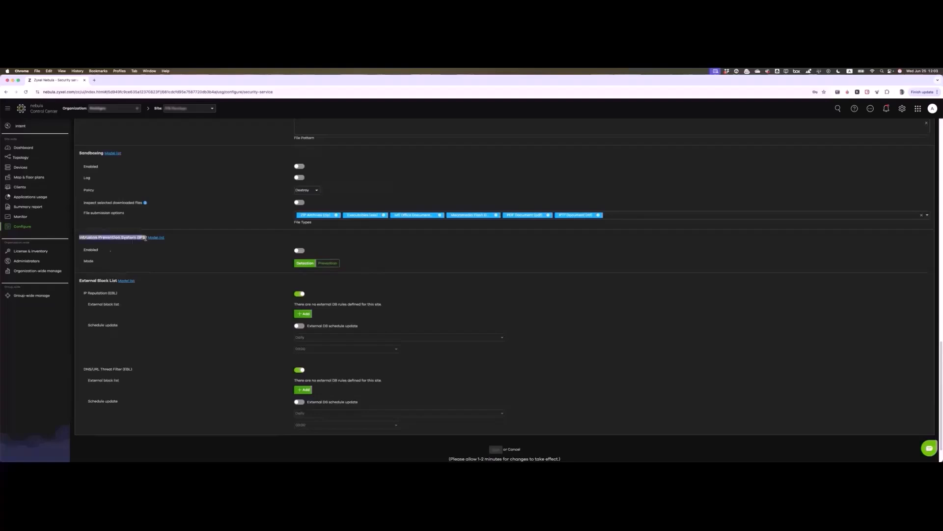
left_click(83, 153)
double_click(83, 153)
scroll(83, 153, "up", 1)
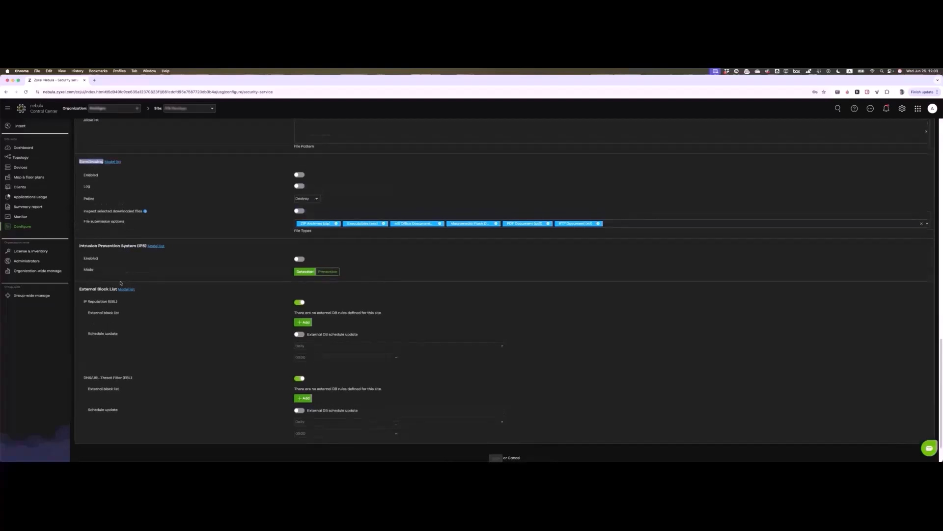
Step: Check the External Block List's IP Reputation and DNS/URL Threat Filter settings
left_click_drag(86, 290, 121, 304)
left_click(137, 303)
left_click_drag(144, 378, 152, 354)
left_click(146, 379)
Step: Scroll back to the top of the page to the Application Patrol section
scroll(203, 336, "up", 5)
scroll(204, 336, "up", 1)
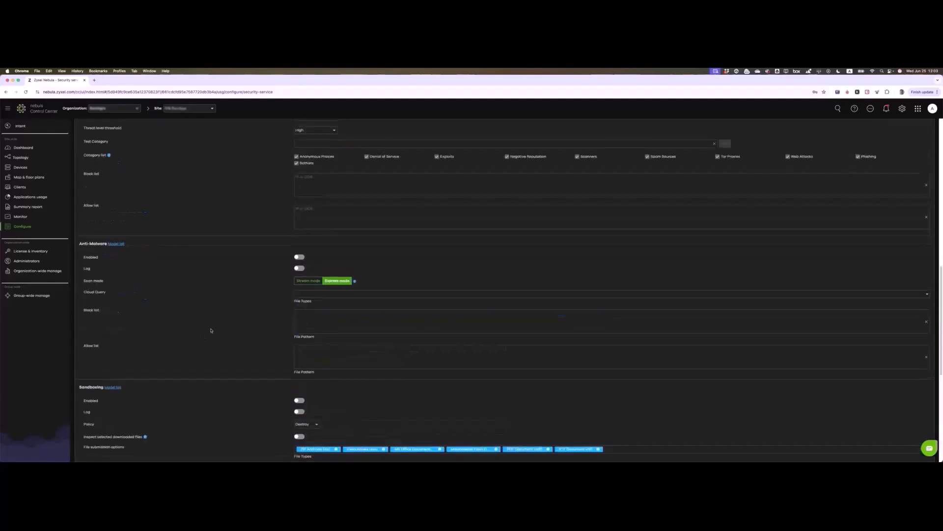
scroll(173, 319, "down", 1)
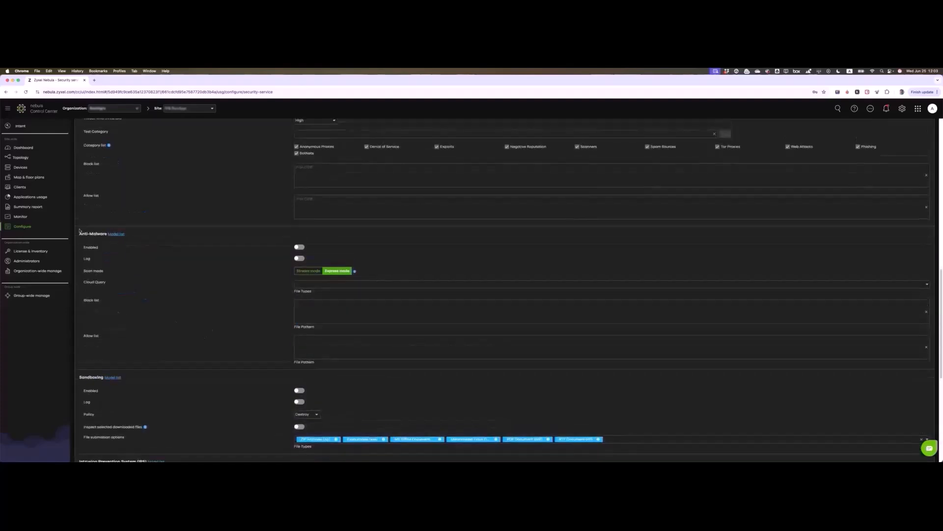
scroll(160, 217, "up", 5)
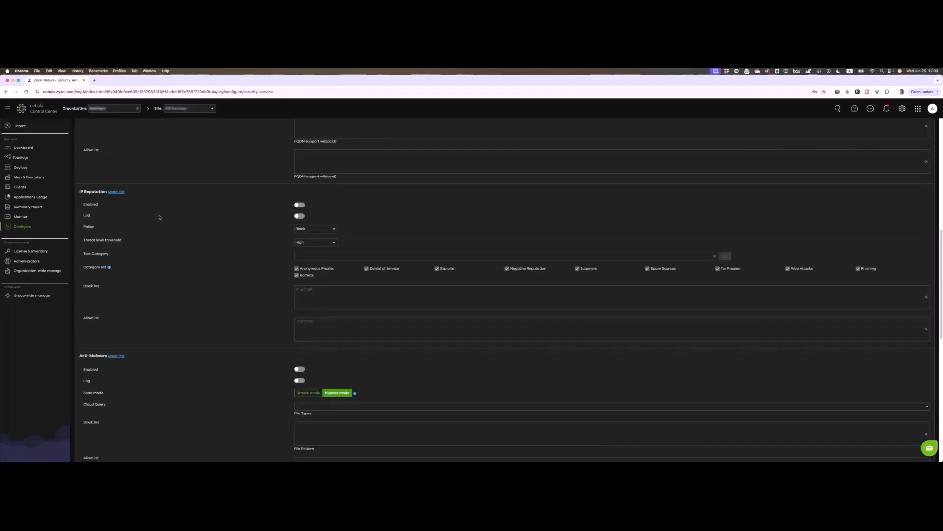
scroll(160, 217, "up", 7)
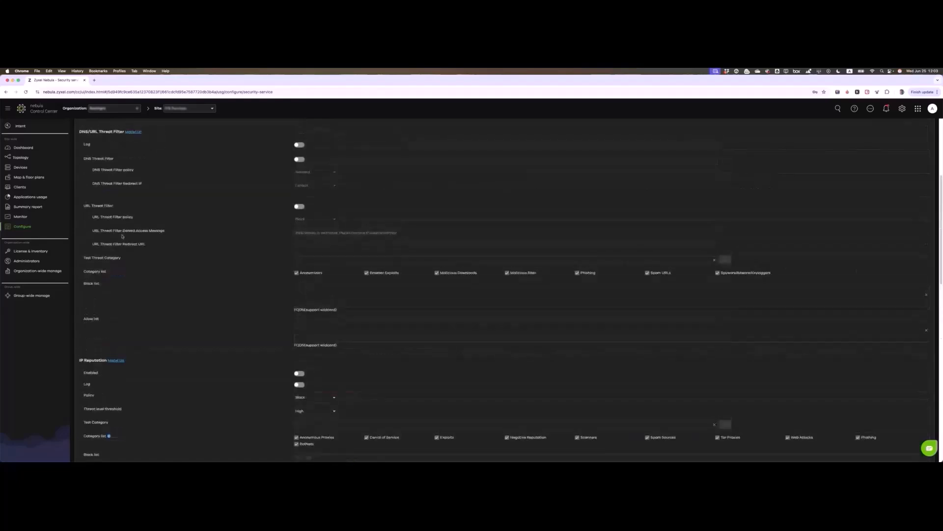
scroll(87, 142, "up", 1)
scroll(168, 211, "up", 4)
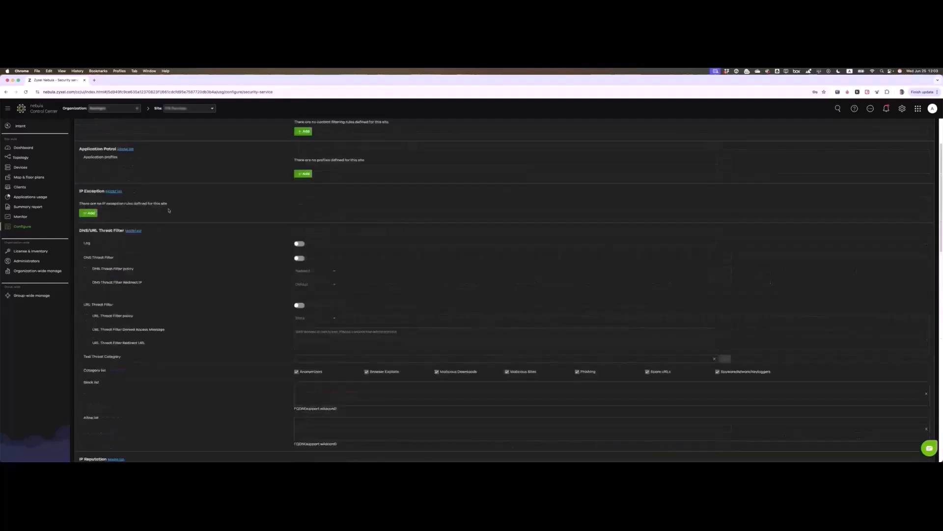
scroll(168, 210, "up", 3)
left_click_drag(79, 223, 115, 224)
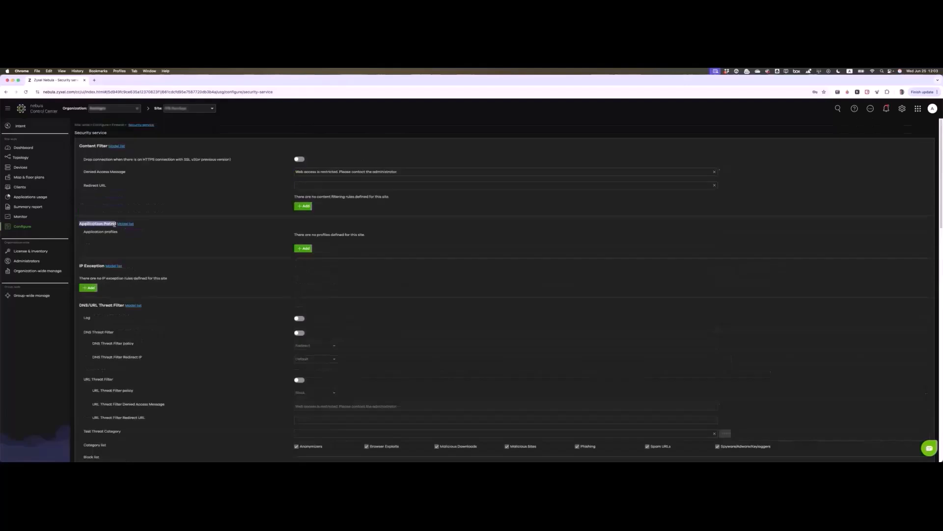
left_click(161, 238)
Step: Show License & inventory's Devices tab and select the first access point listed
left_click(35, 251)
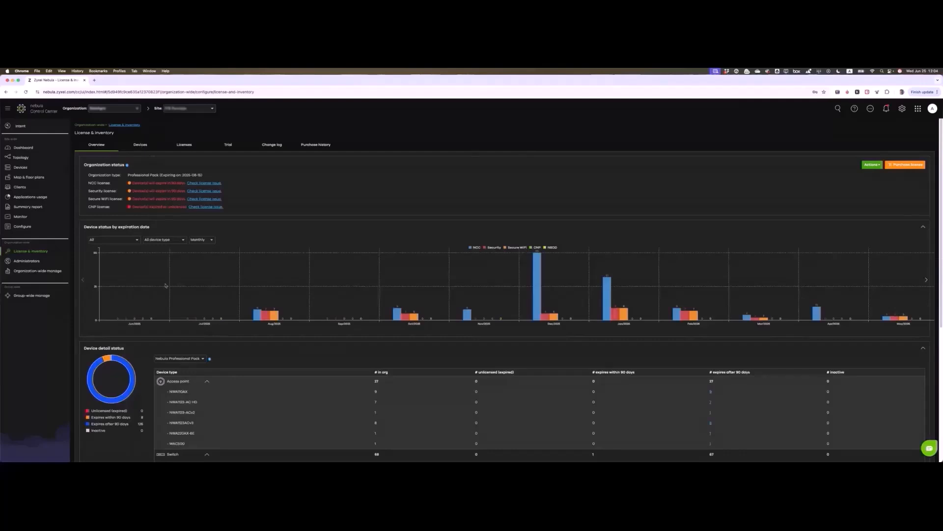
scroll(165, 285, "down", 5)
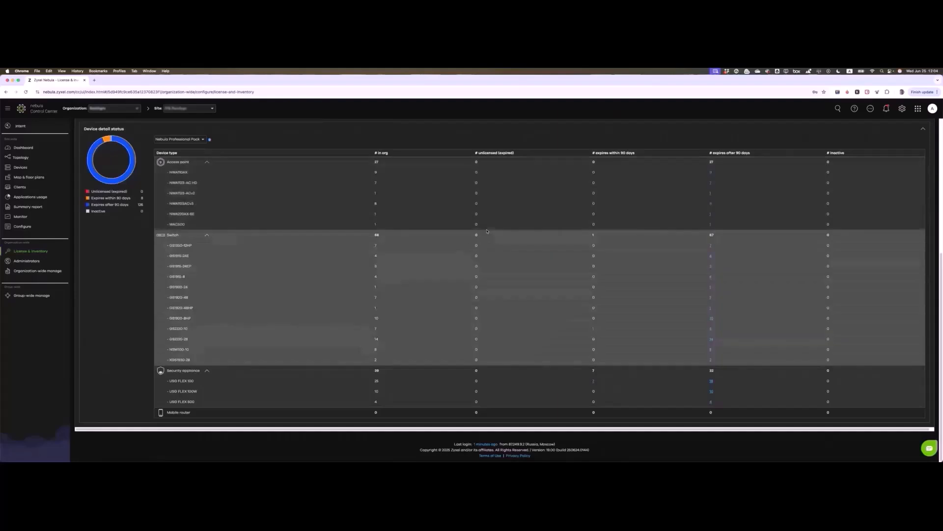
scroll(295, 206, "up", 5)
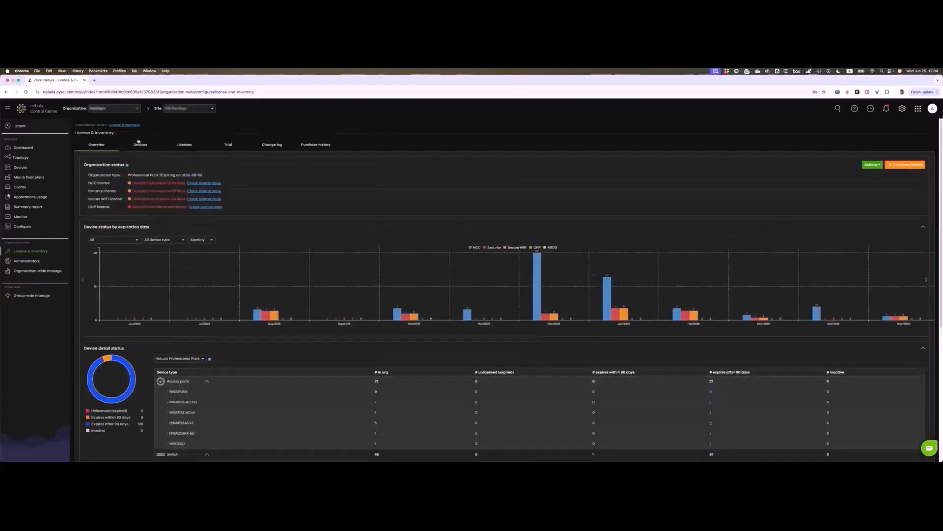
left_click(139, 144)
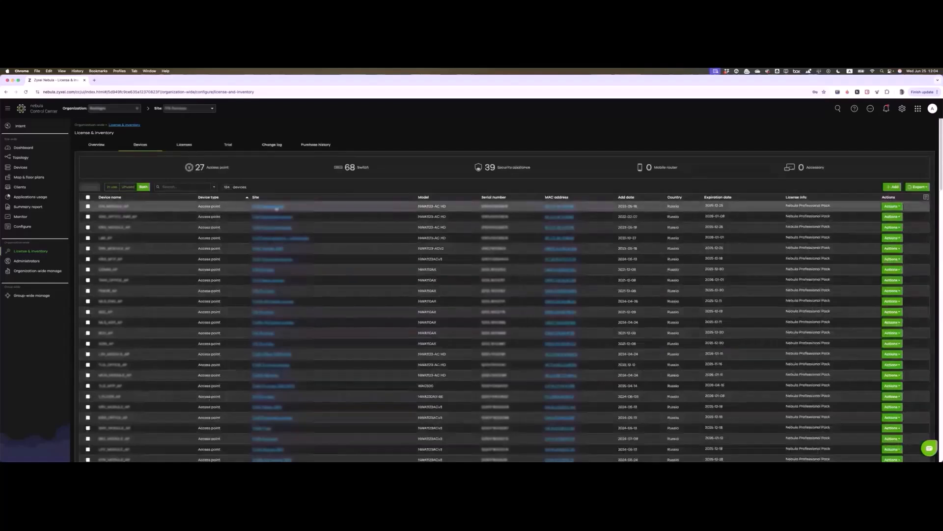
left_click(88, 207)
left_click(90, 187)
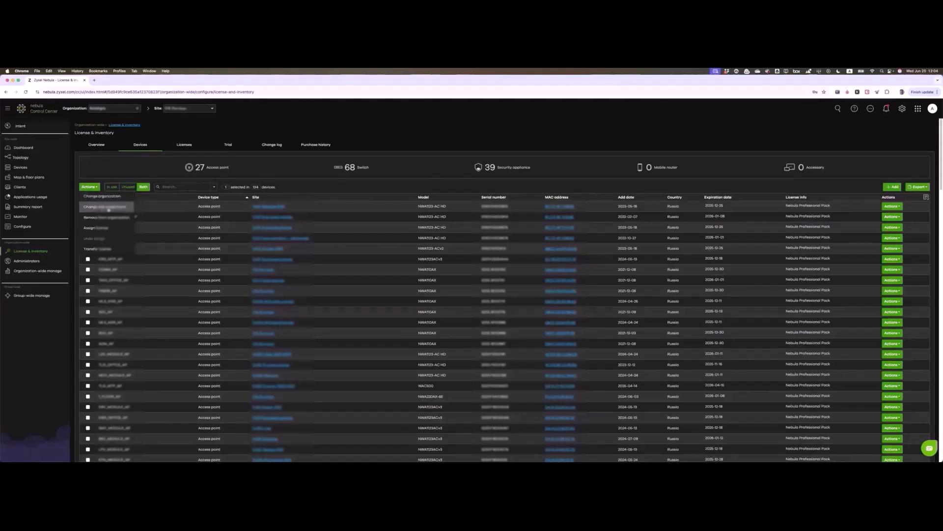
left_click(109, 206)
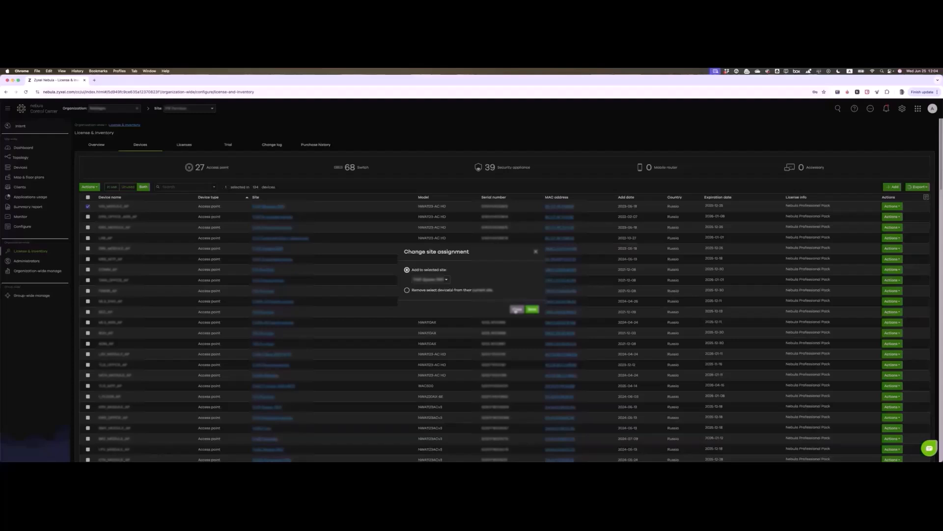
left_click(516, 309)
left_click(515, 310)
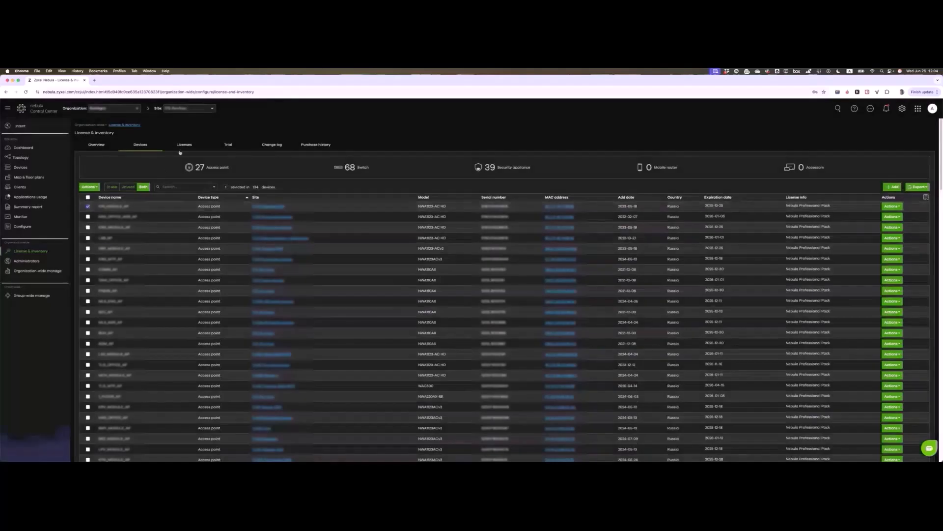
left_click(281, 146)
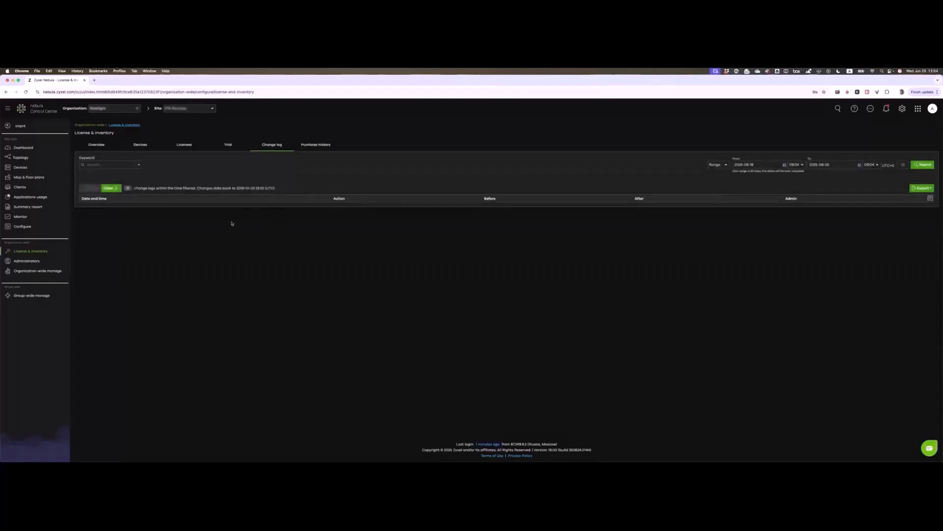
left_click(110, 189)
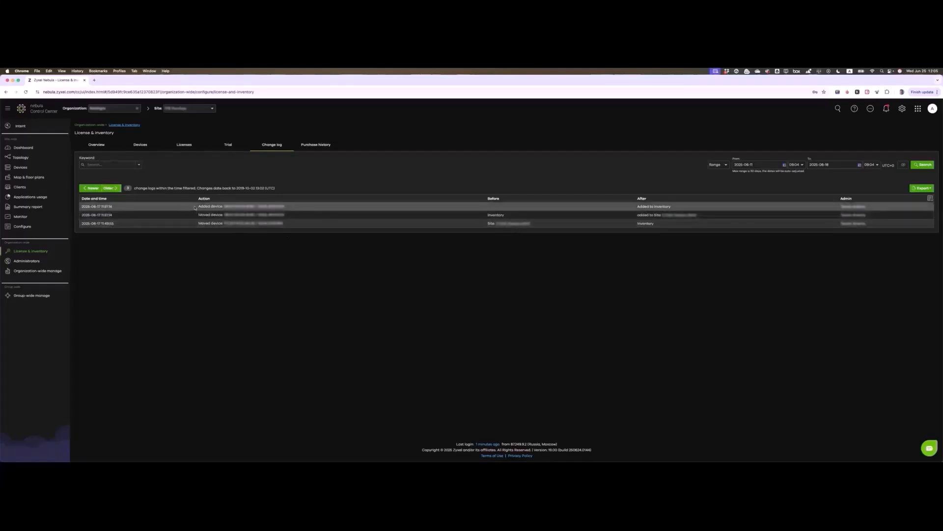
left_click_drag(194, 211, 290, 210)
left_click(261, 244)
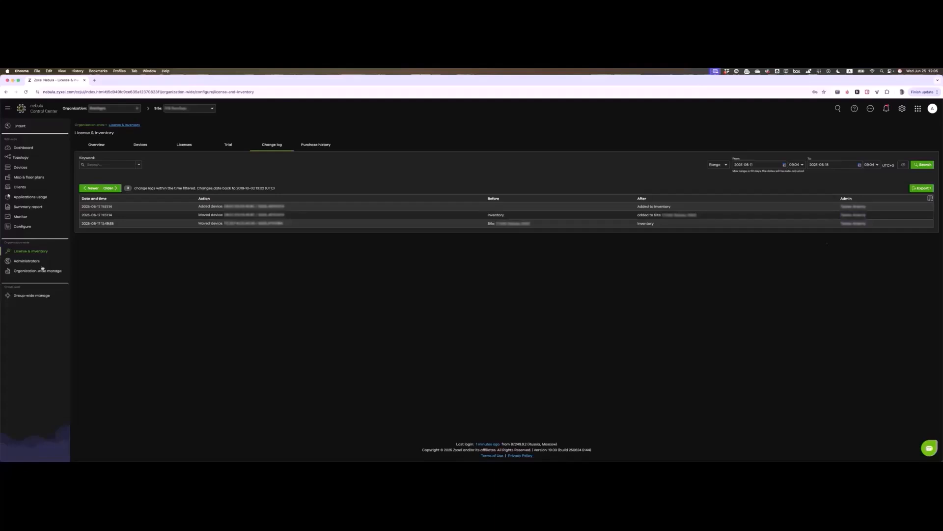
Step: Show the Administrators page and widen its Name/Email column
left_click(20, 261)
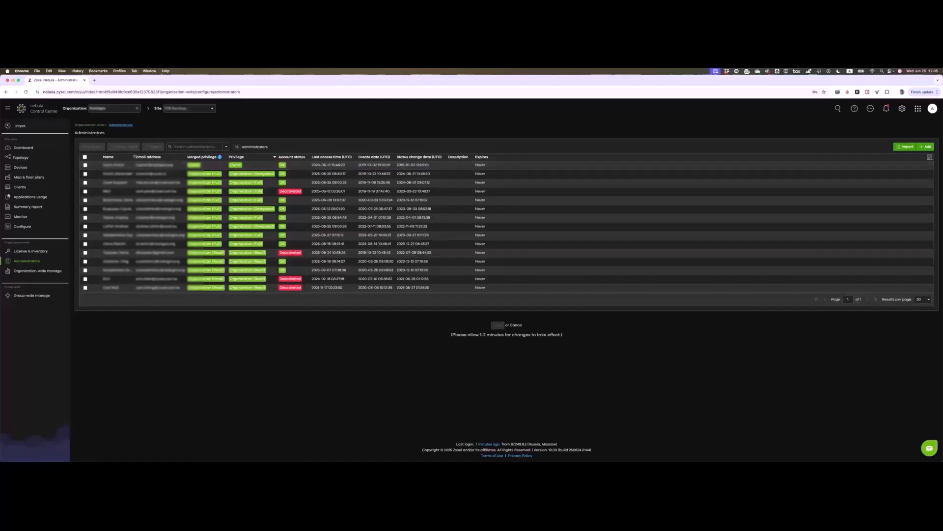
left_click_drag(134, 157, 154, 156)
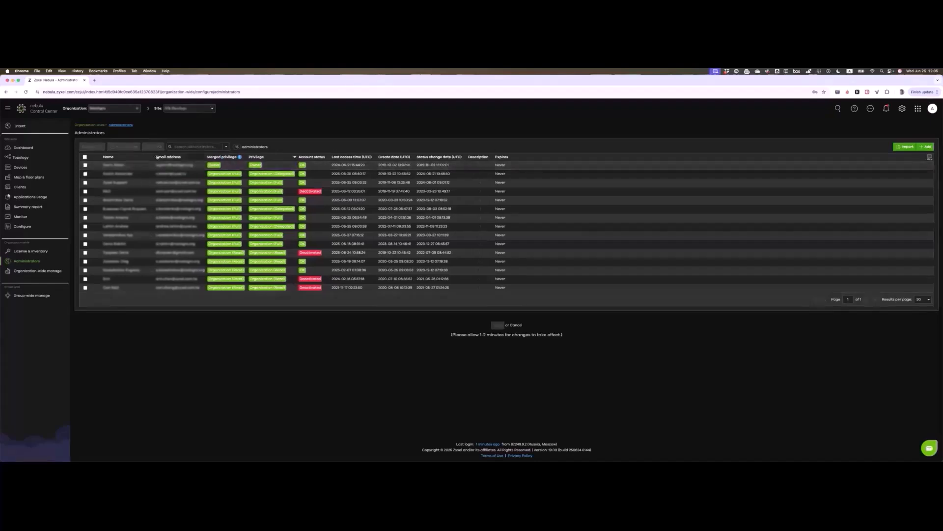
left_click_drag(157, 157, 159, 157)
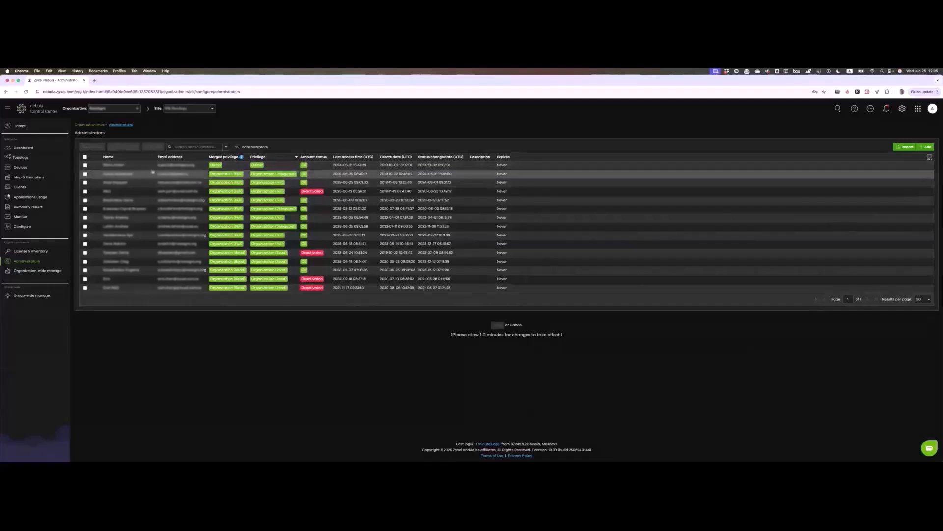
Step: Add a new administrator named TEST NAME and enter its e-mail address
left_click(927, 147)
left_click(469, 219)
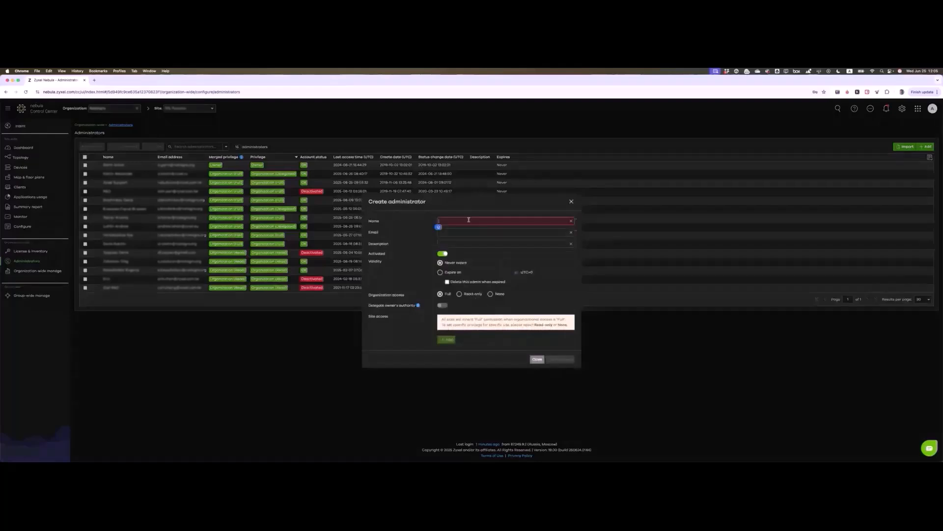
type("TEST NAME")
key("Tab")
type("DFASD@ASFGQSDF")
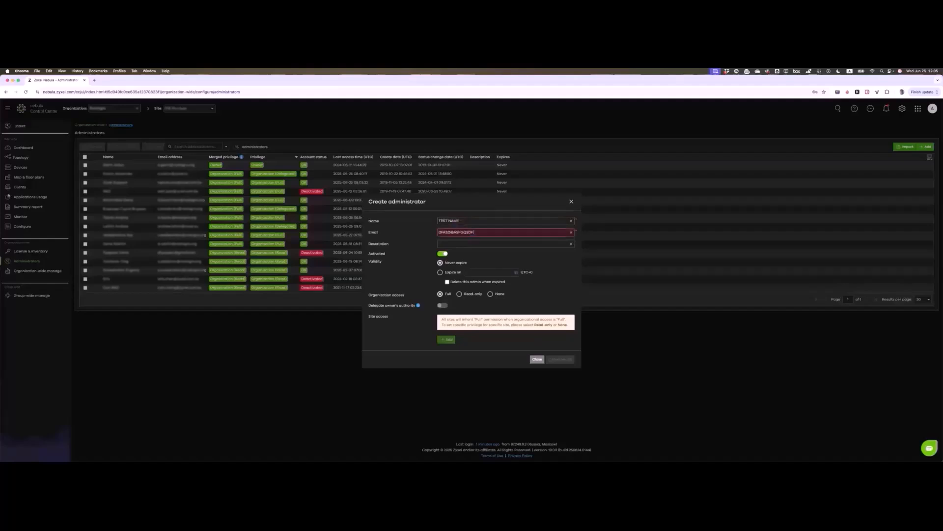
type(".COM")
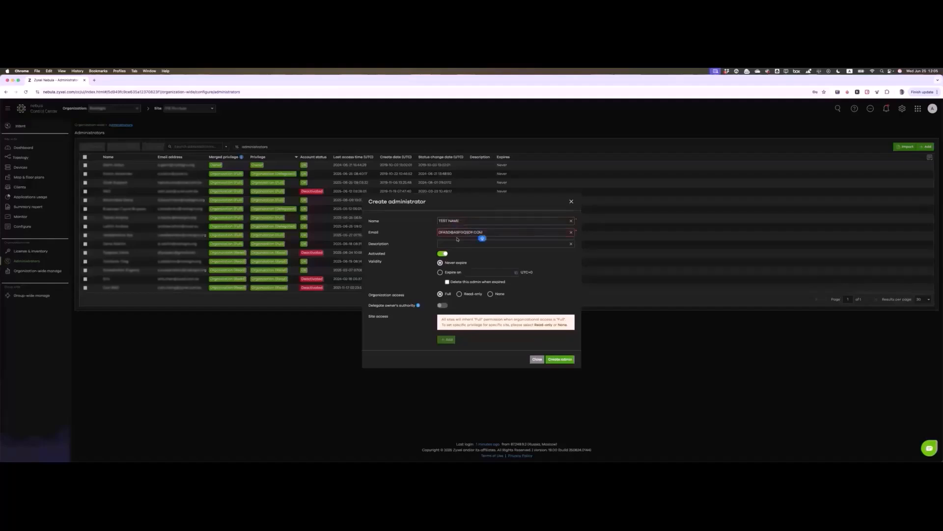
left_click(439, 248)
Step: Make the account expire on June 28, 2025, deleting it once expired
left_click(444, 275)
left_click(494, 273)
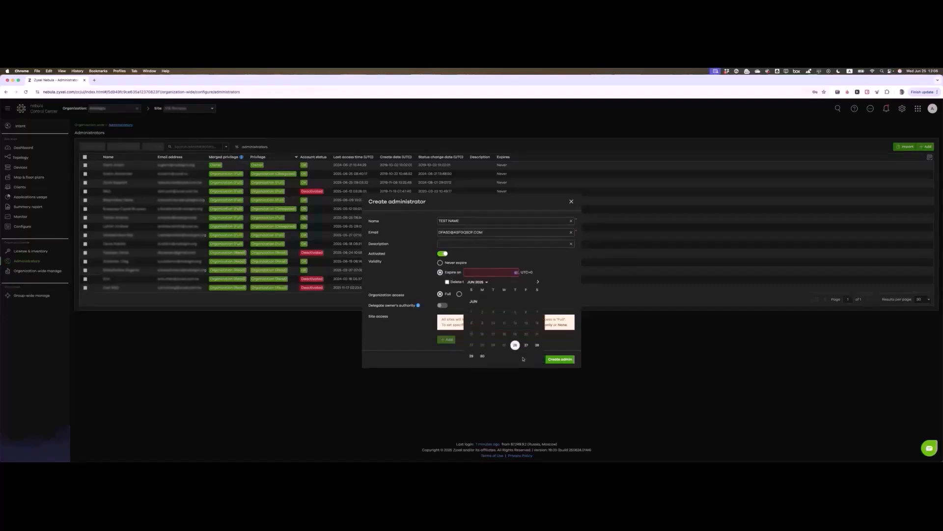
left_click(537, 345)
left_click(447, 281)
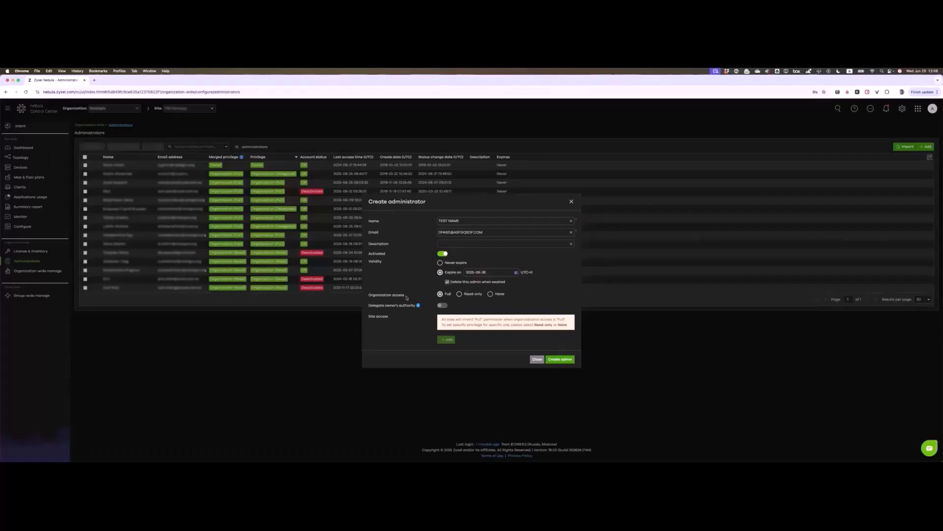
Step: Set organization access to None, give Full privilege on one site, and create the admin
left_click(491, 295)
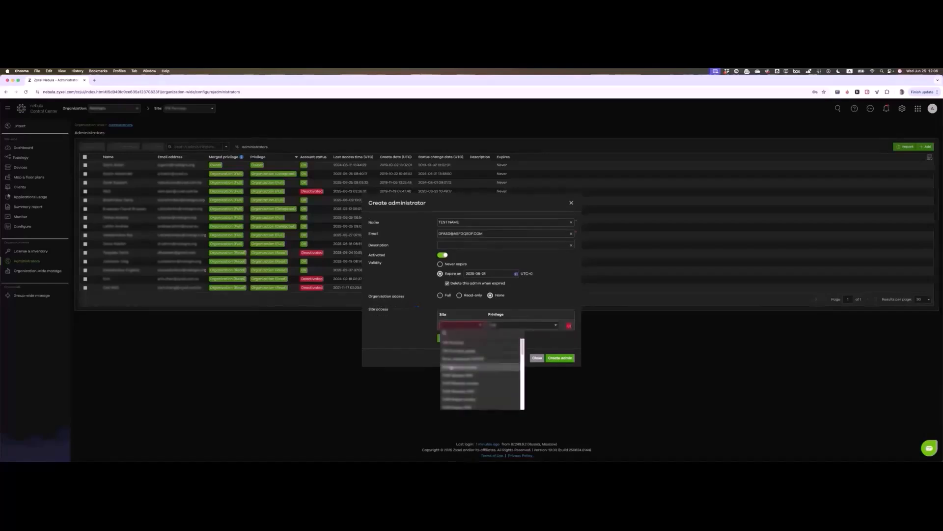
left_click(451, 367)
left_click(542, 325)
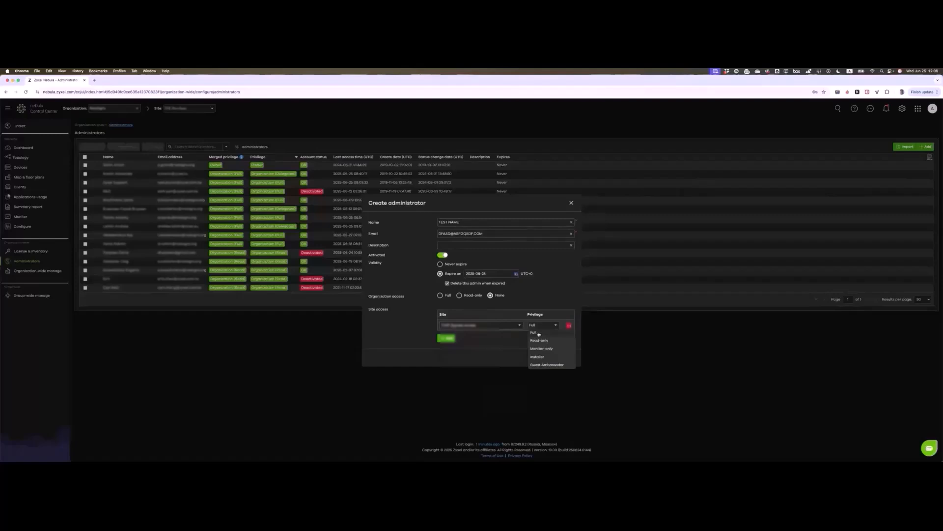
left_click(499, 340)
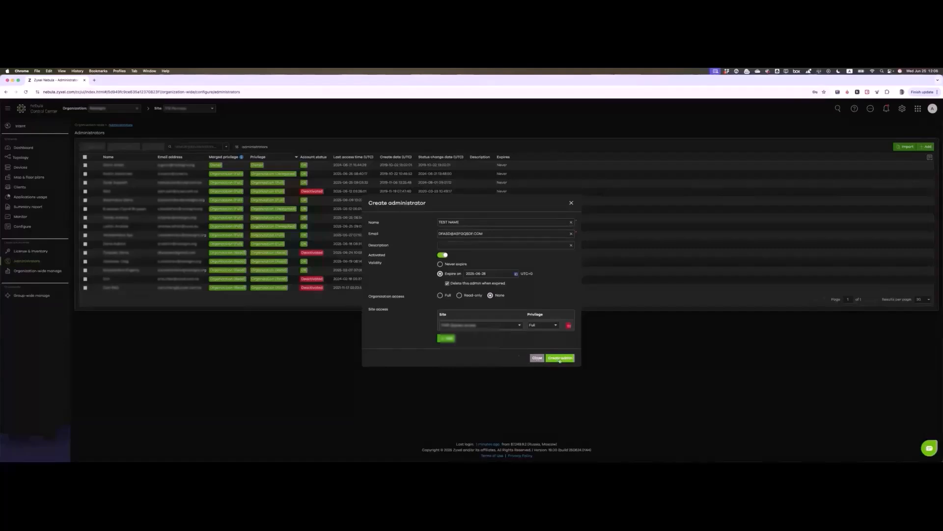
left_click(537, 358)
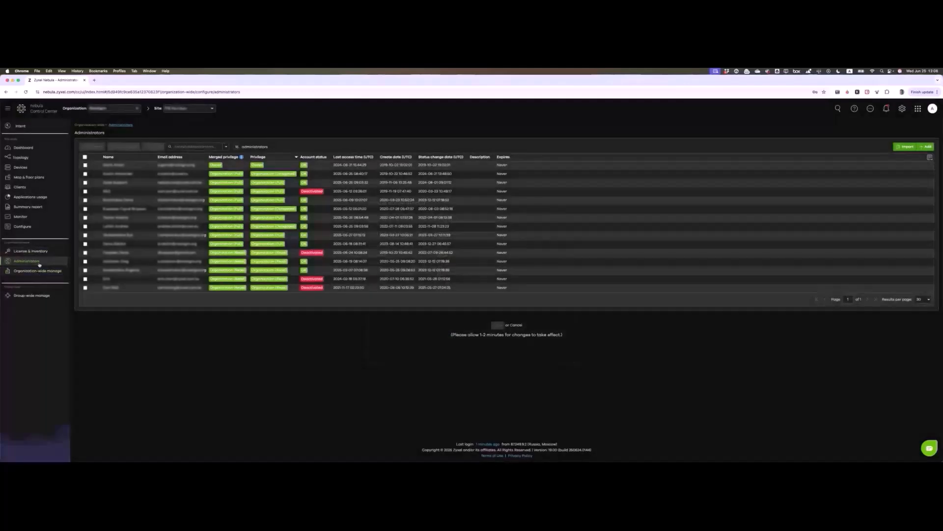
Step: Pan and zoom the VPN orchestrator map in full screen to a tunnel between sites
mouse_move(37, 270)
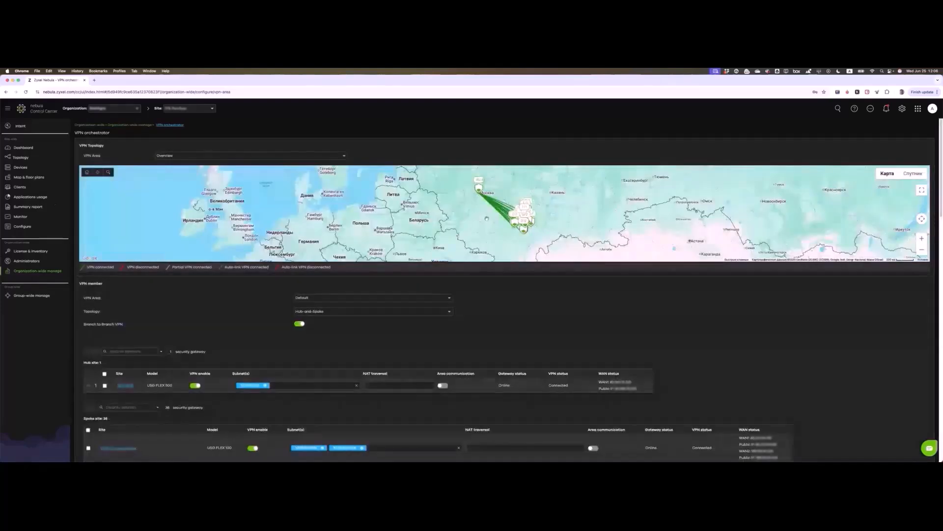
left_click_drag(487, 218, 404, 238)
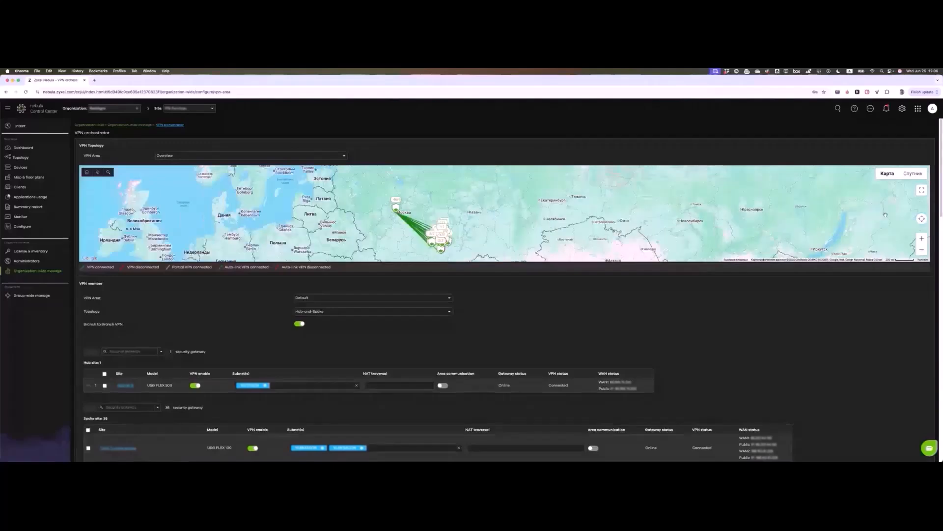
left_click(922, 190)
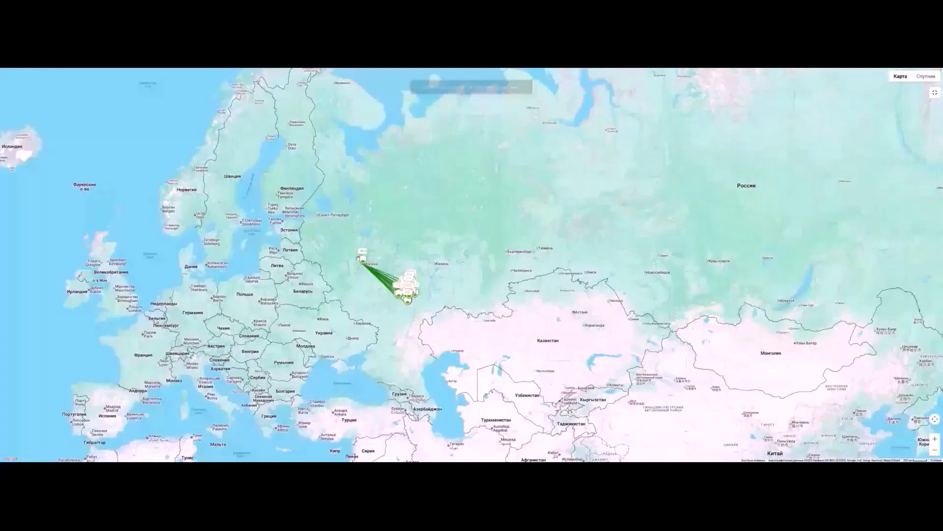
scroll(390, 257, "up", 3)
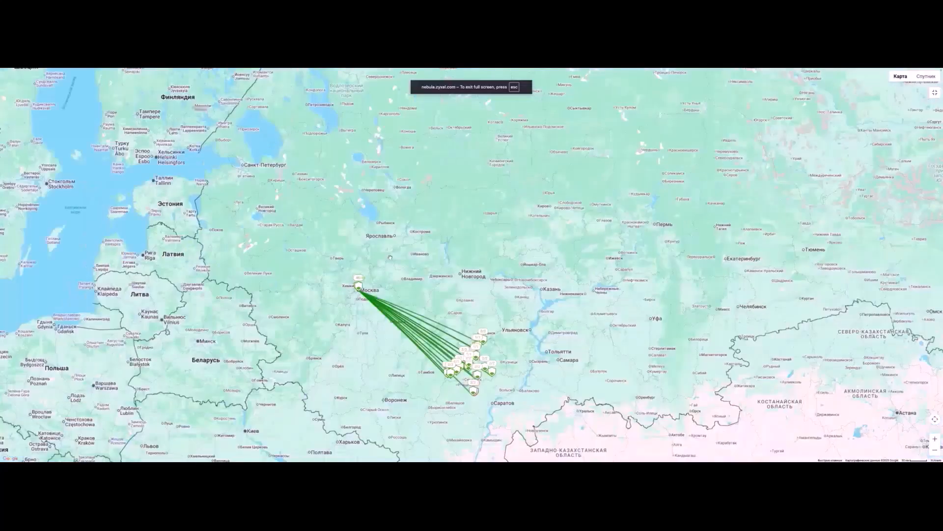
scroll(368, 317, "up", 4)
scroll(624, 210, "down", 2)
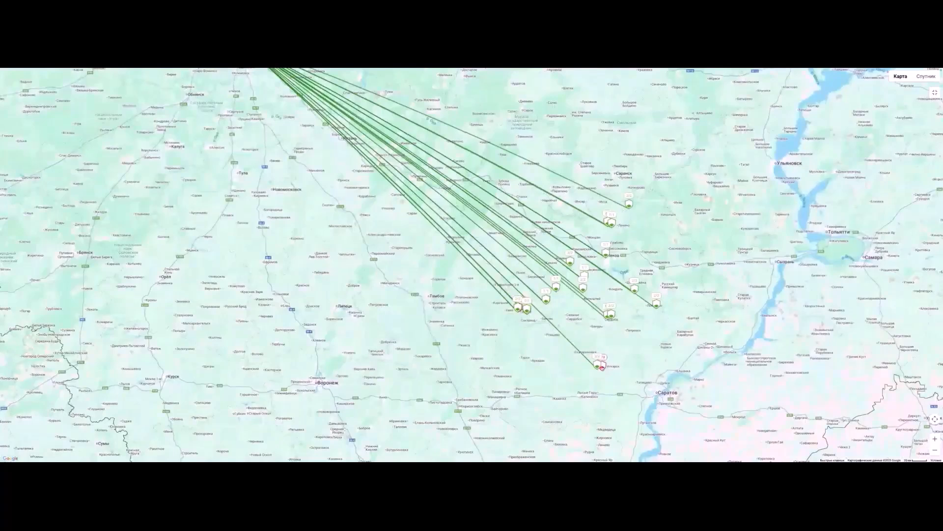
mouse_move(603, 366)
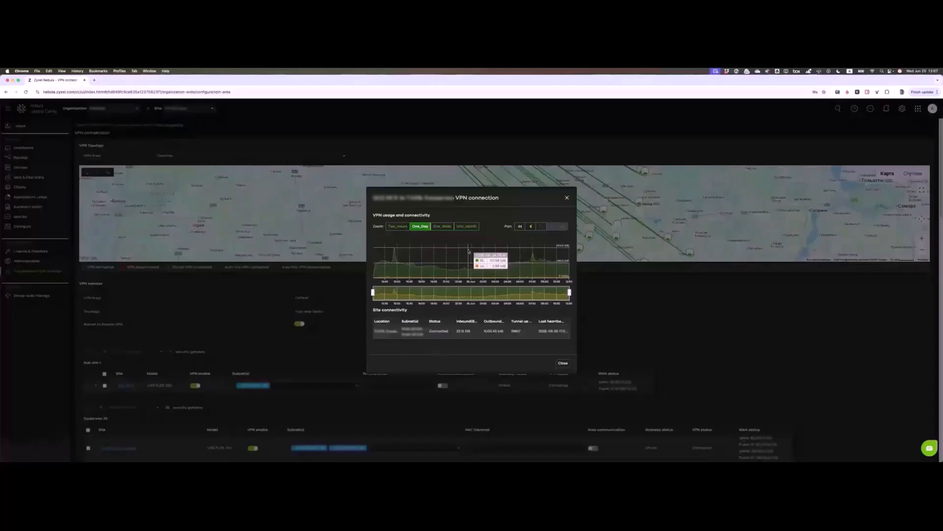
Step: Switch the tunnel usage chart to One_Week, then reload the VPN orchestrator page
left_click(442, 226)
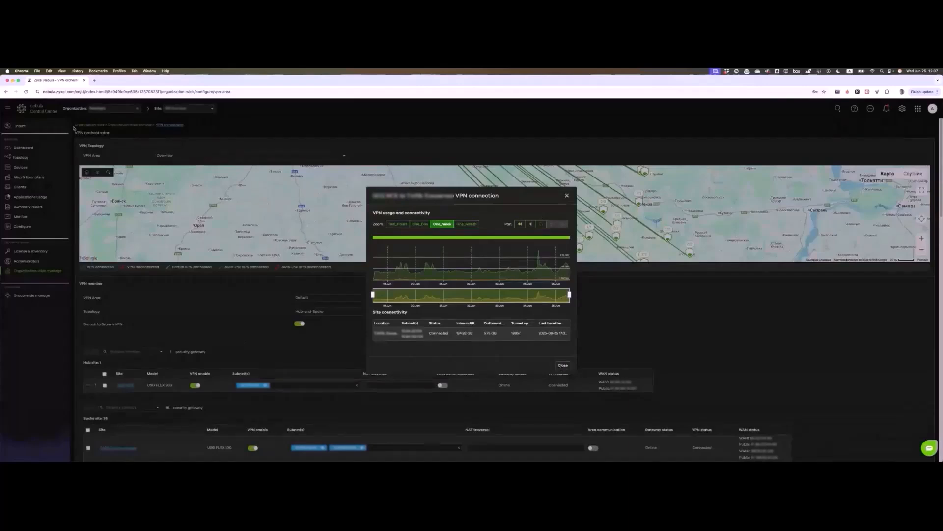
left_click(25, 92)
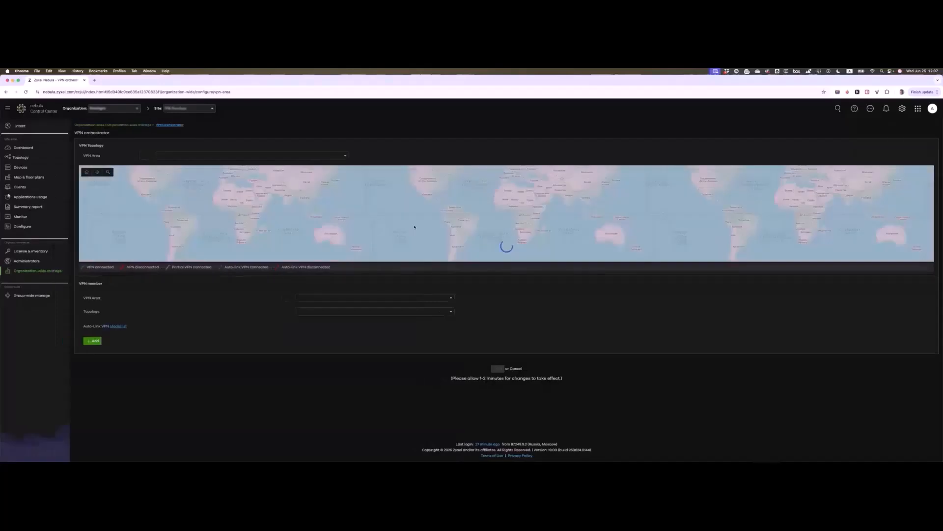
scroll(320, 275, "down", 5)
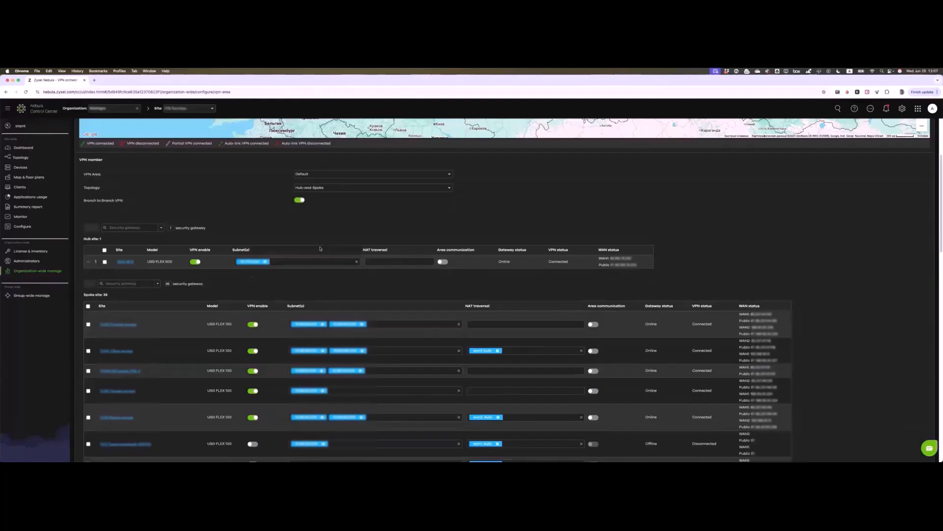
scroll(320, 248, "down", 2)
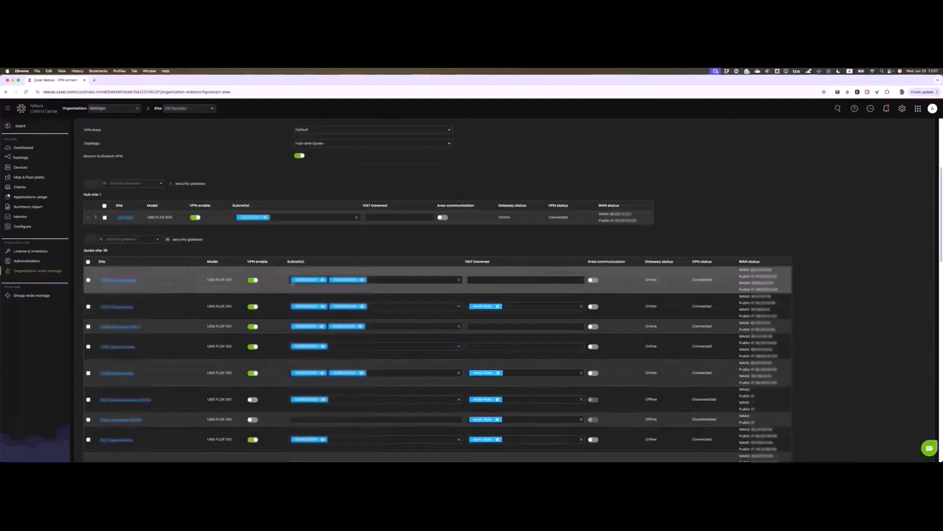
scroll(532, 225, "down", 10)
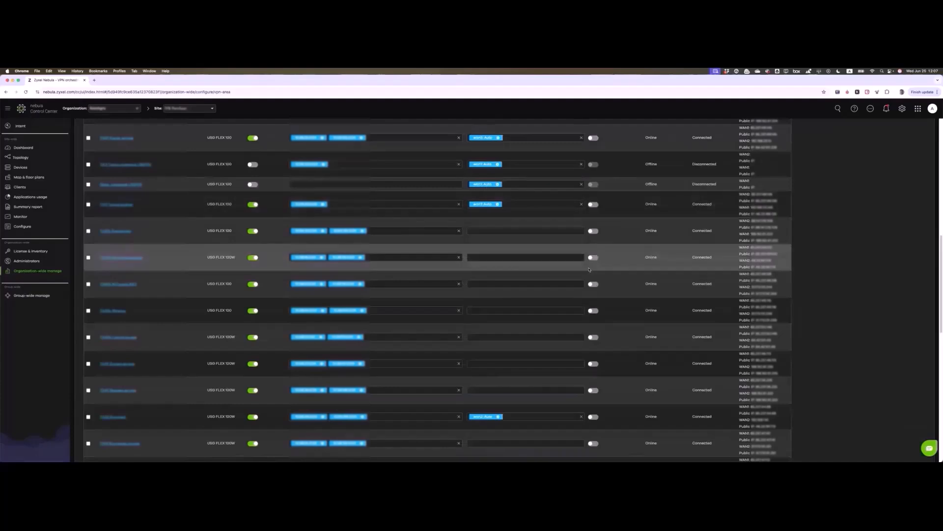
scroll(502, 260, "down", 12)
scroll(503, 260, "down", 6)
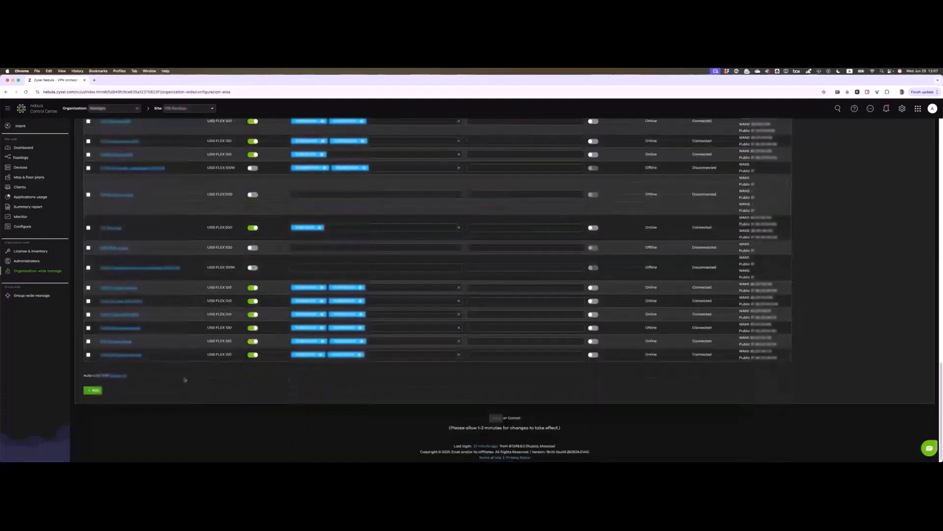